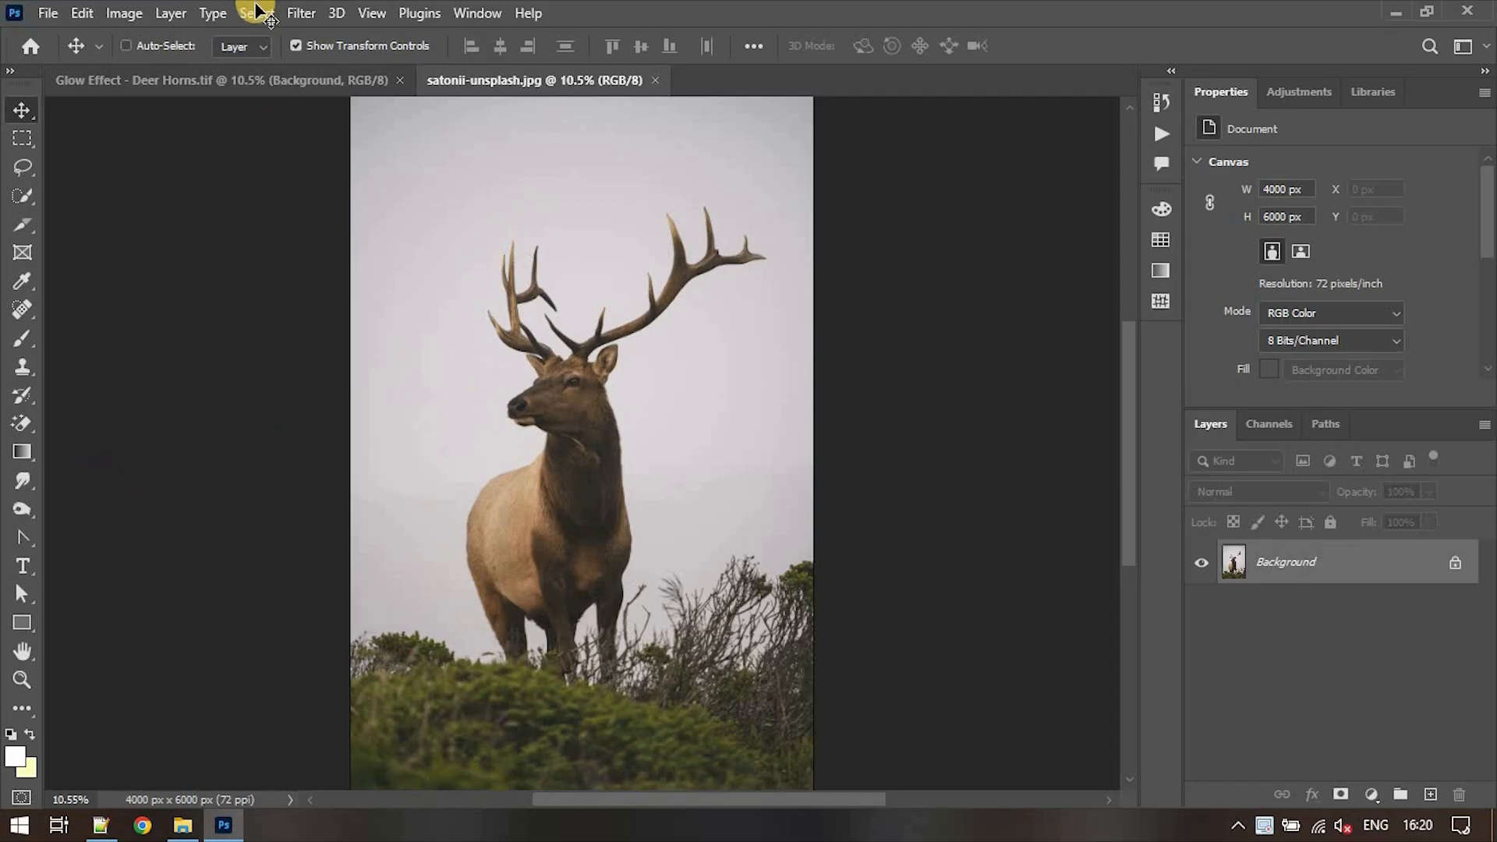
- Select the deer automatically with Select Subject and activate the Lasso tool
{"action": "left_click", "coordinate": [257, 11]}
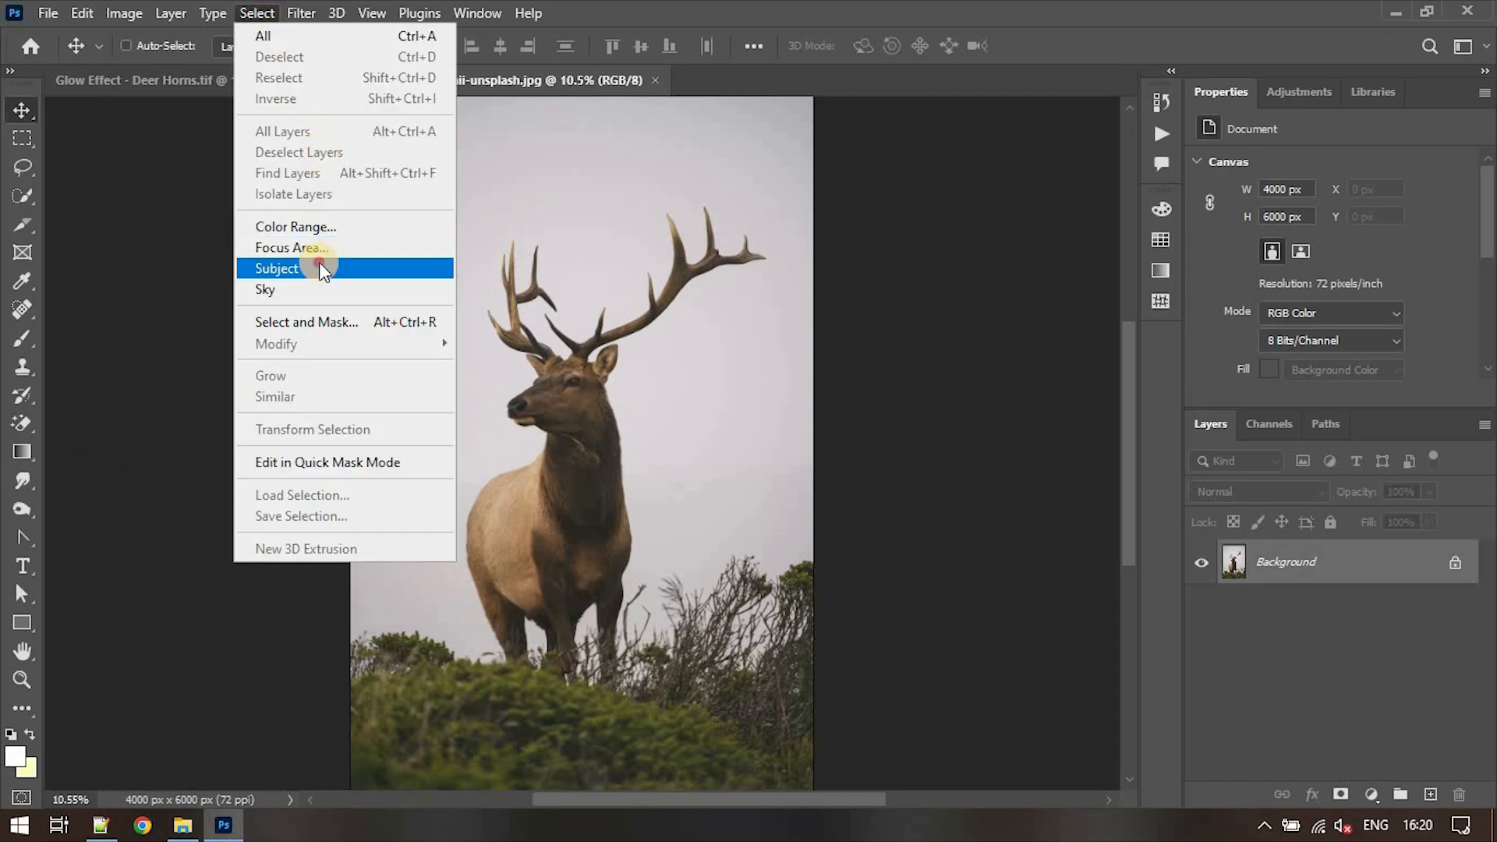
{"action": "left_click", "coordinate": [318, 274]}
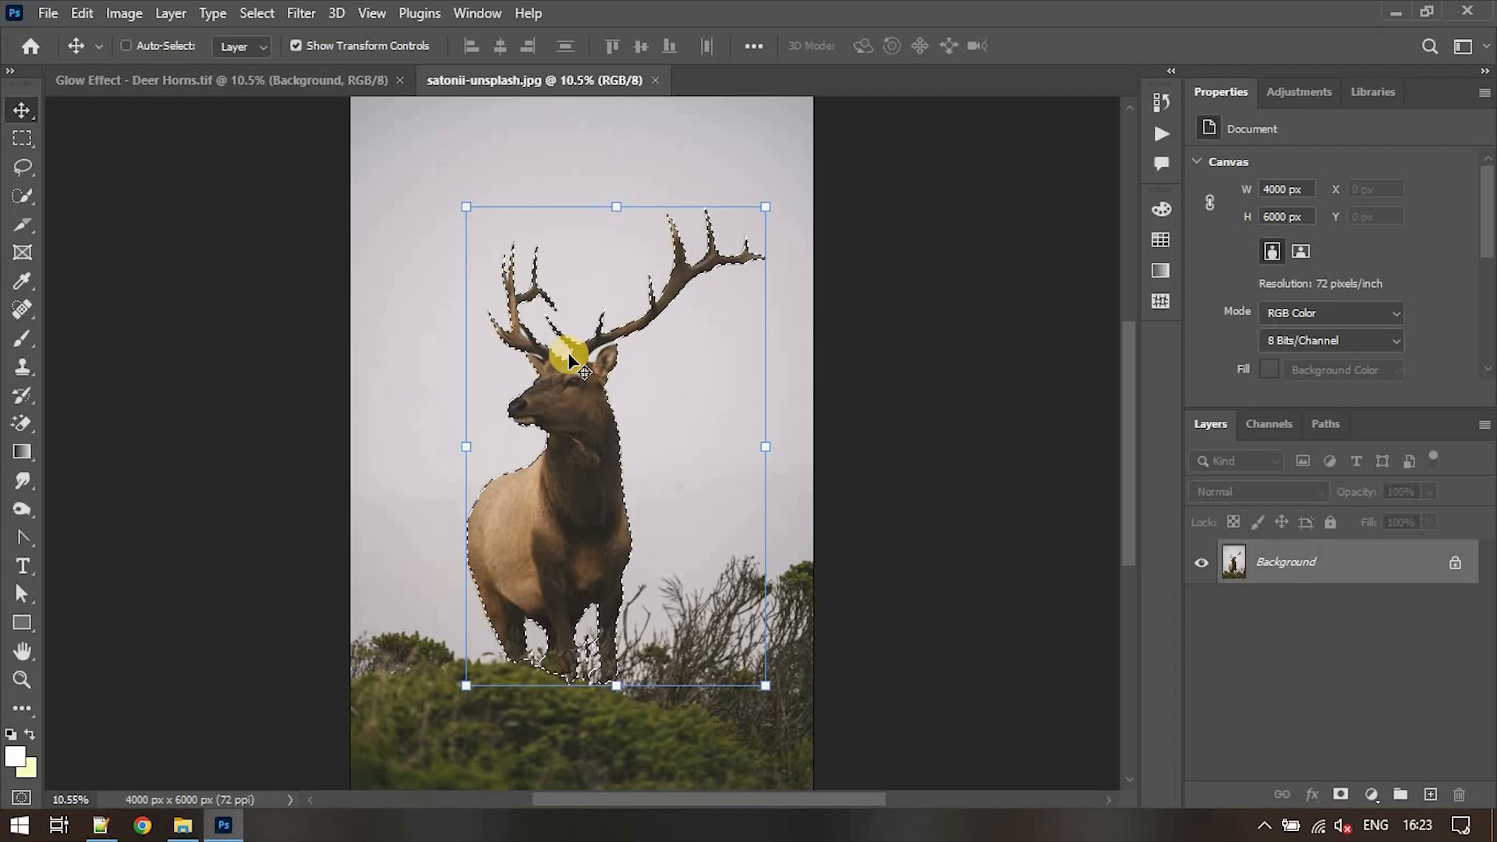
{"action": "left_click", "coordinate": [22, 166]}
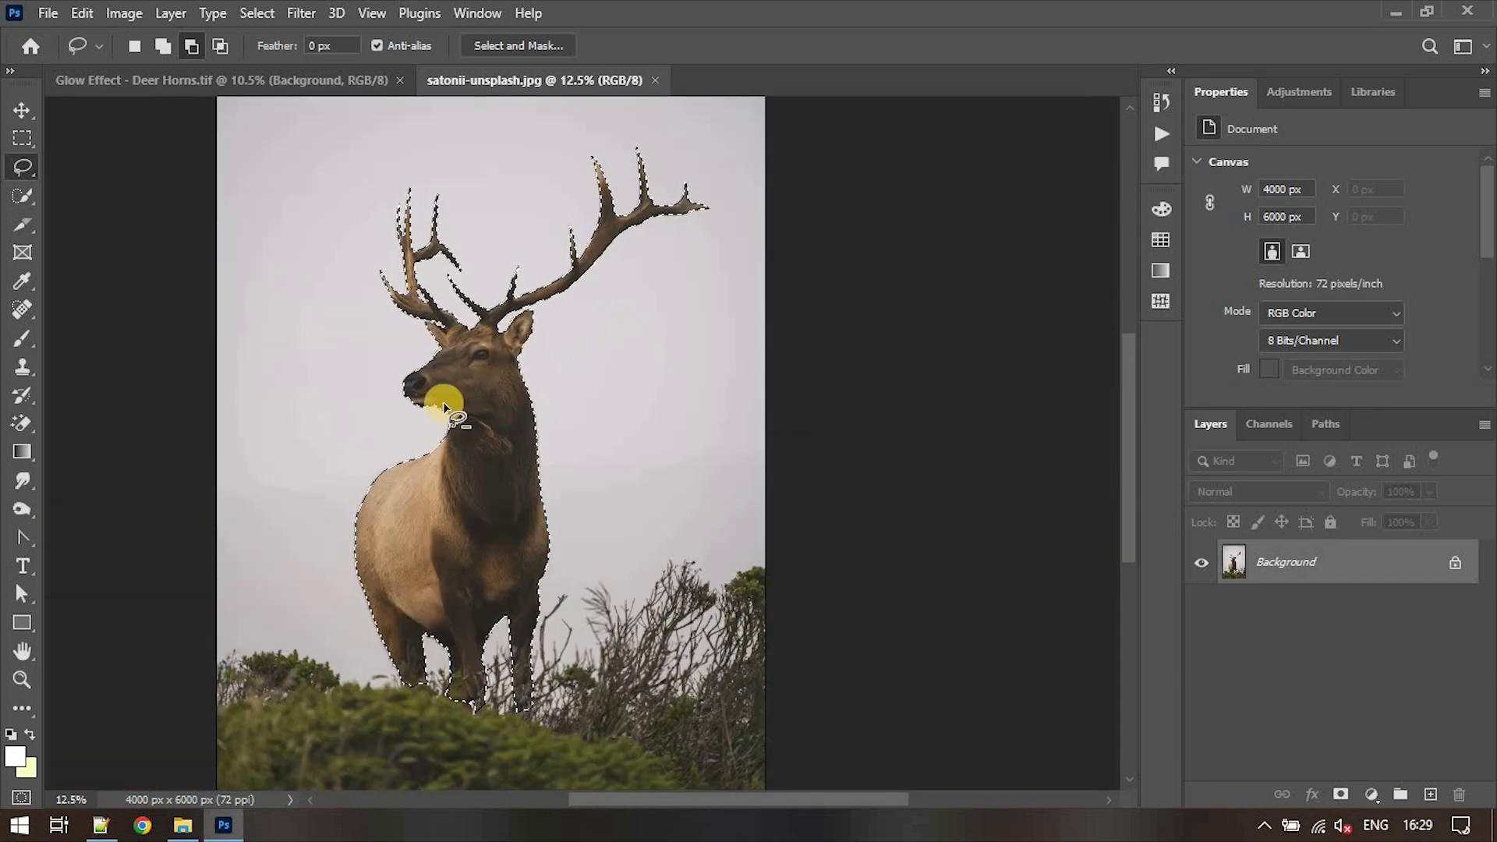
- Check the selection edge along the deer's neck and open the selection in Select and Mask
{"action": "scroll", "coordinate": [403, 451], "scroll_direction": "up", "scroll_amount": 4}
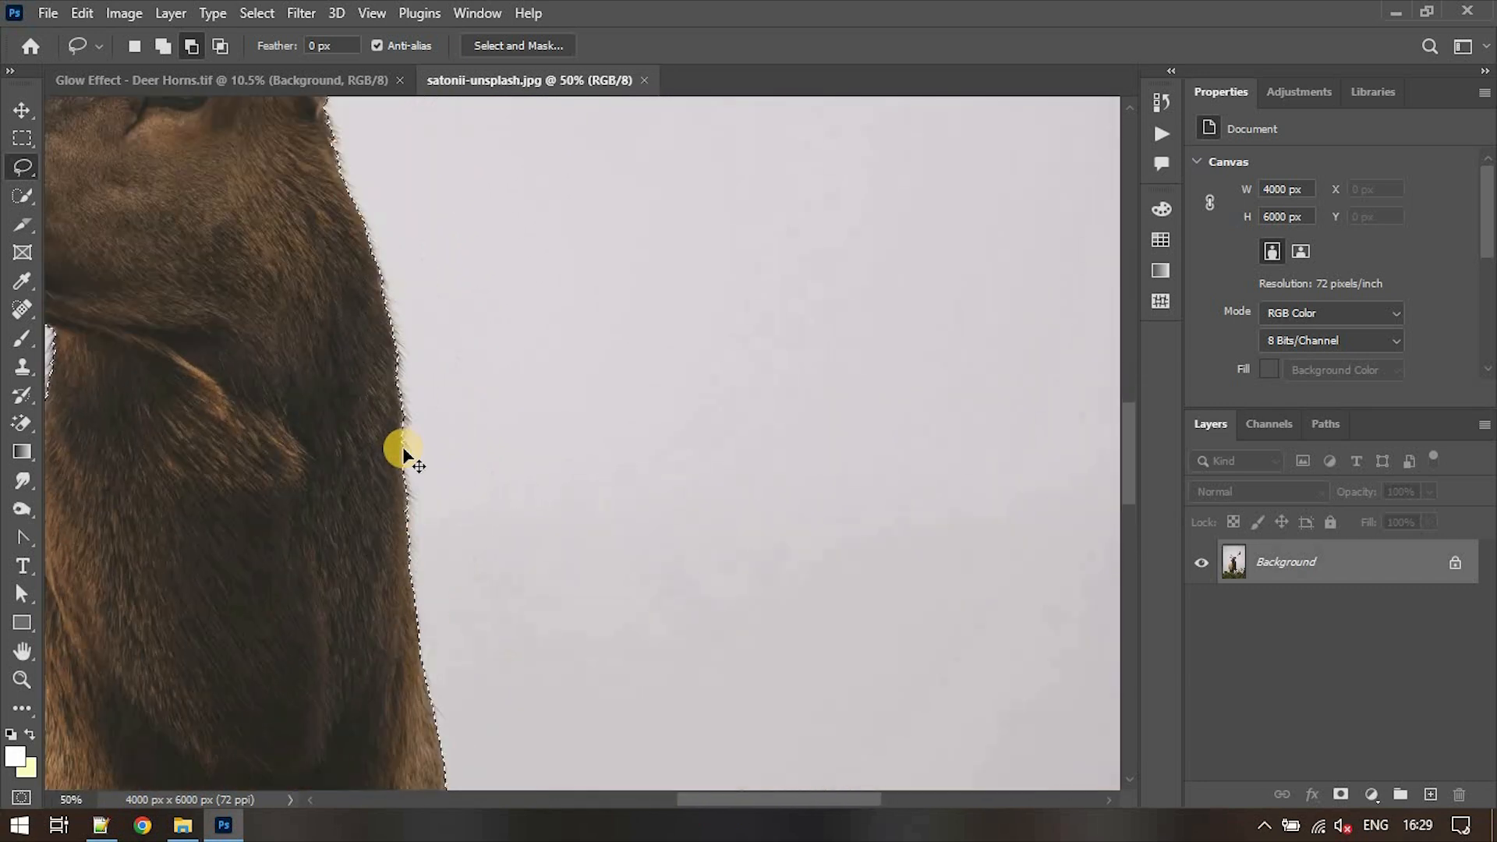
{"action": "key", "text": "v"}
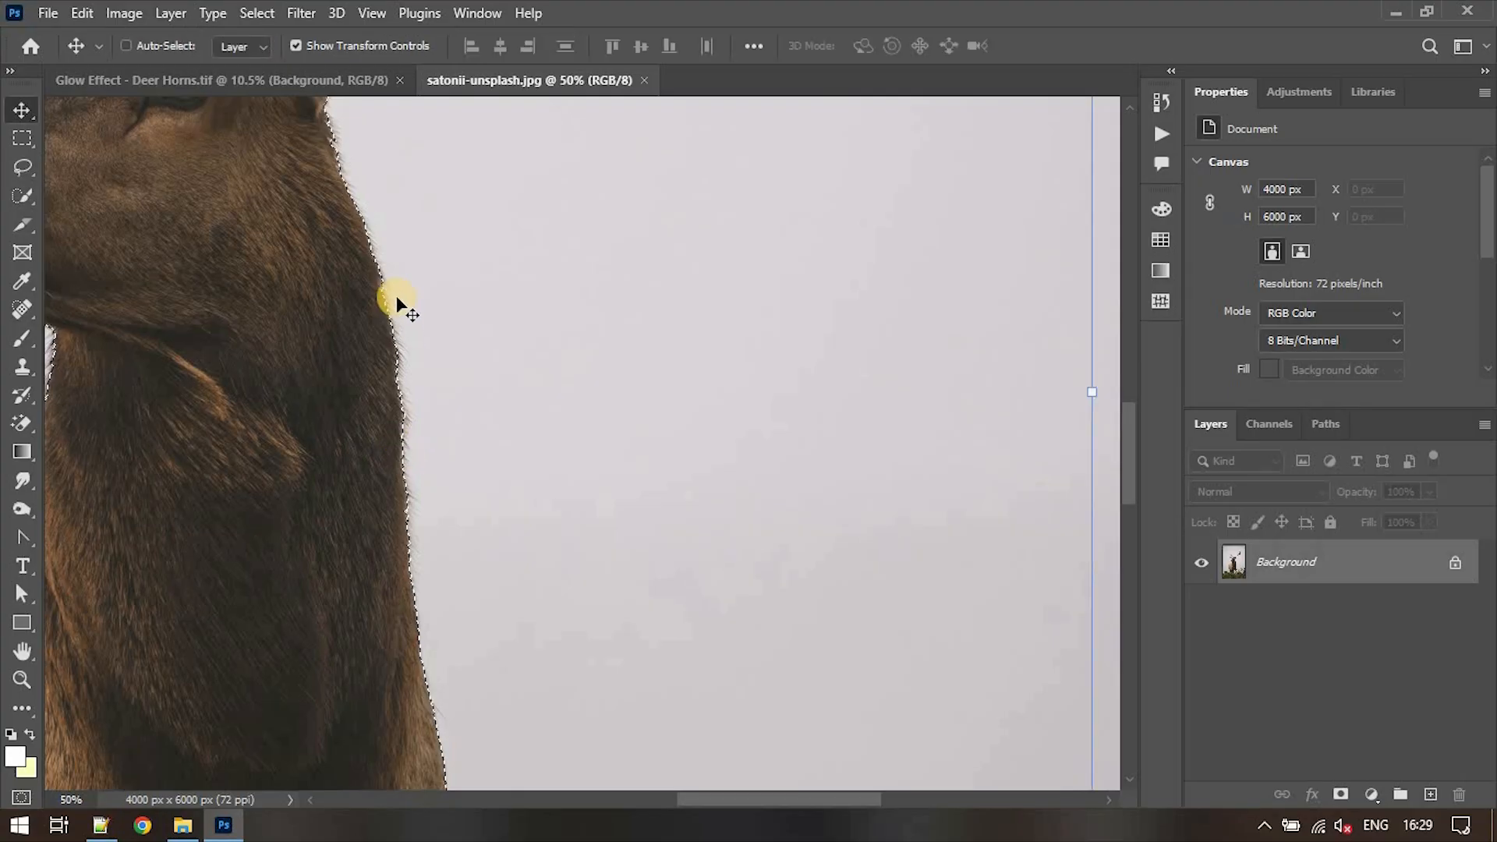
{"action": "scroll", "coordinate": [399, 458], "scroll_direction": "up", "scroll_amount": 3}
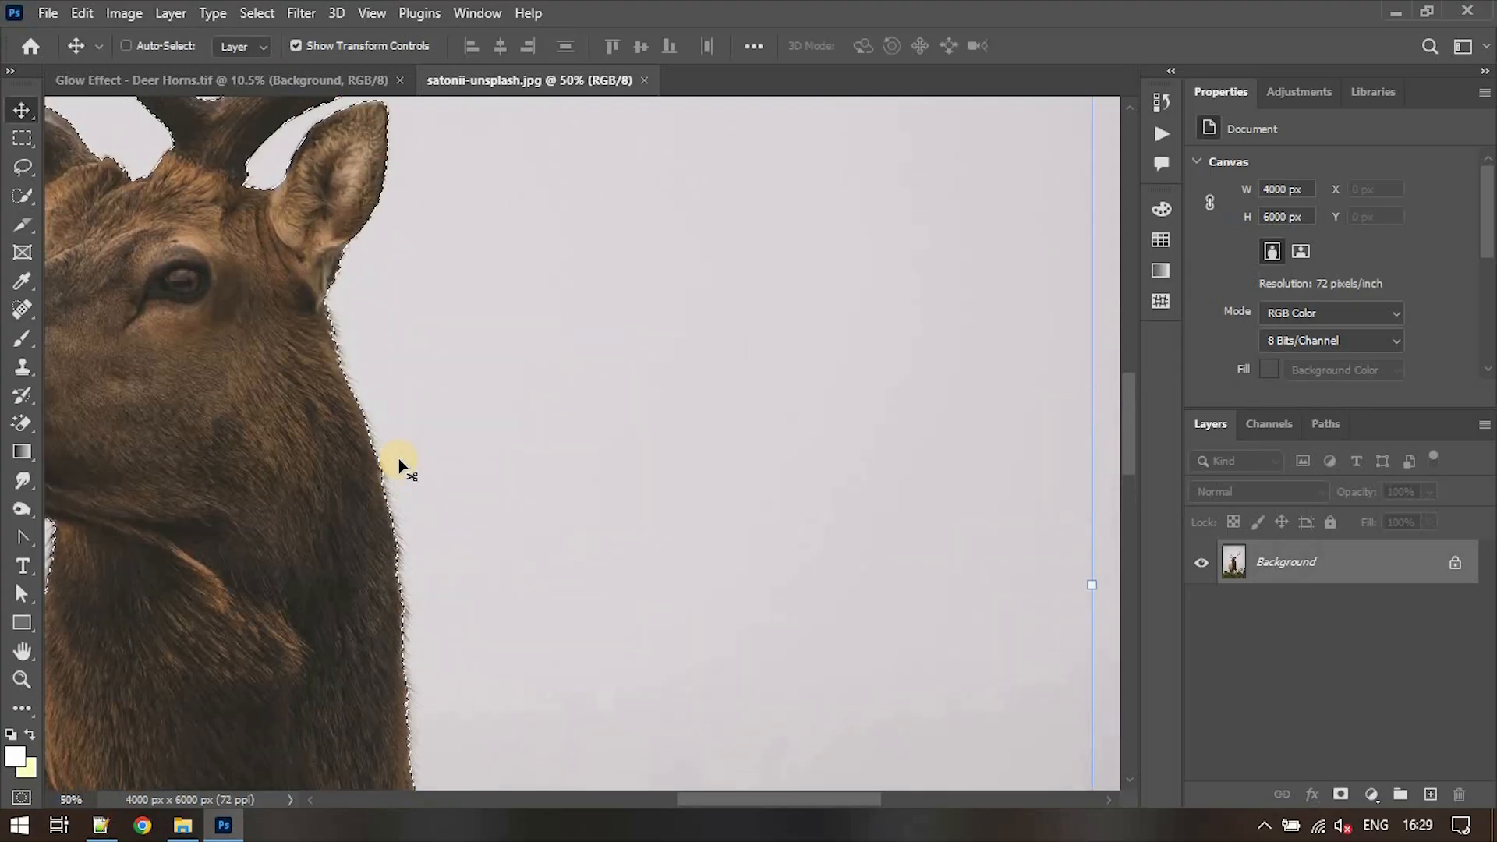
{"action": "scroll", "coordinate": [366, 382], "scroll_direction": "down", "scroll_amount": 6}
{"action": "scroll", "coordinate": [355, 345], "scroll_direction": "up", "scroll_amount": 5}
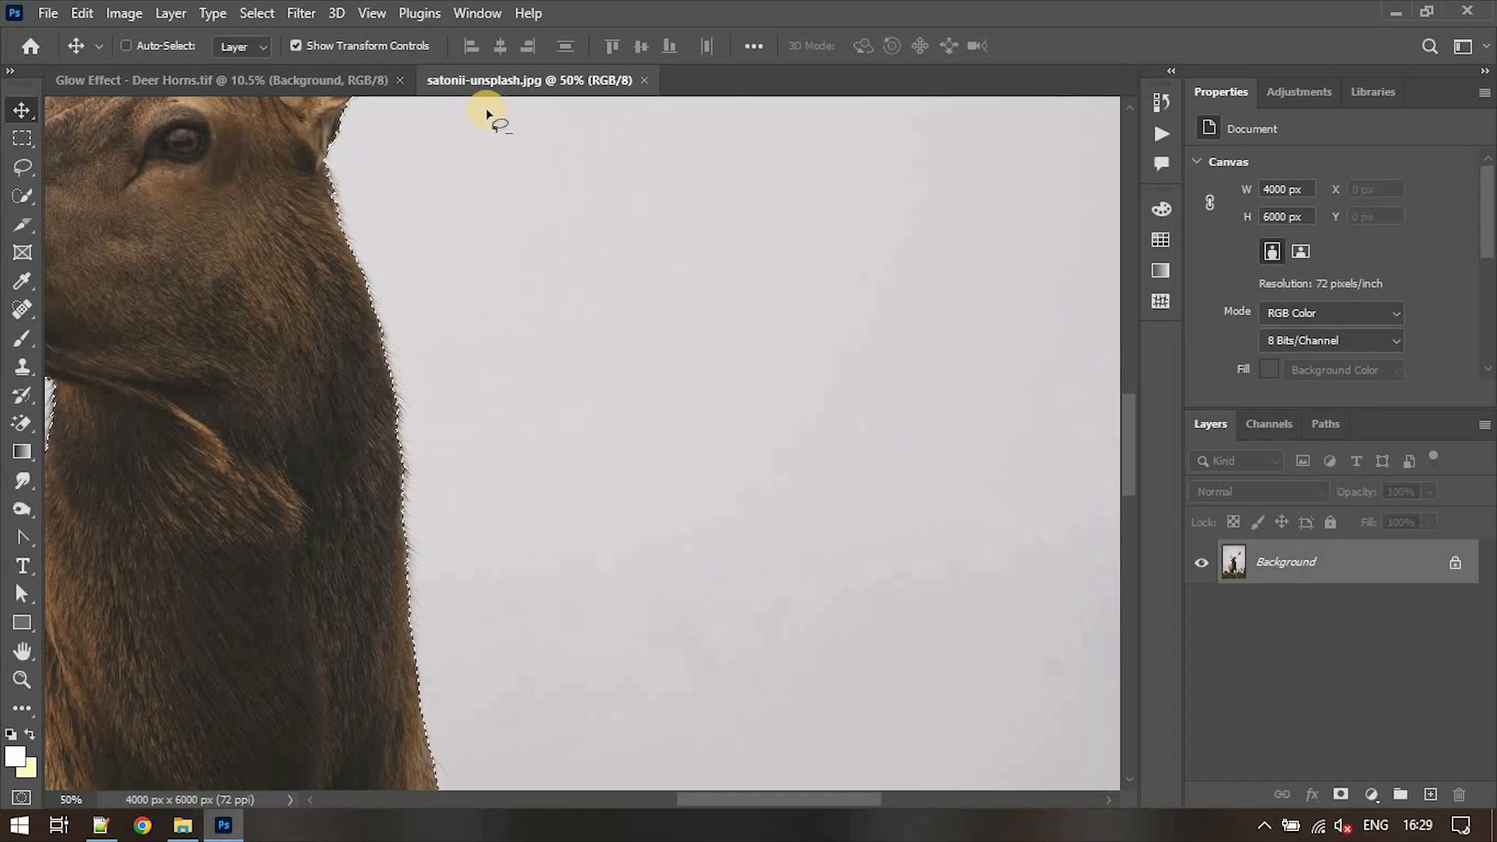
{"action": "key", "text": "l"}
{"action": "left_click", "coordinate": [499, 45]}
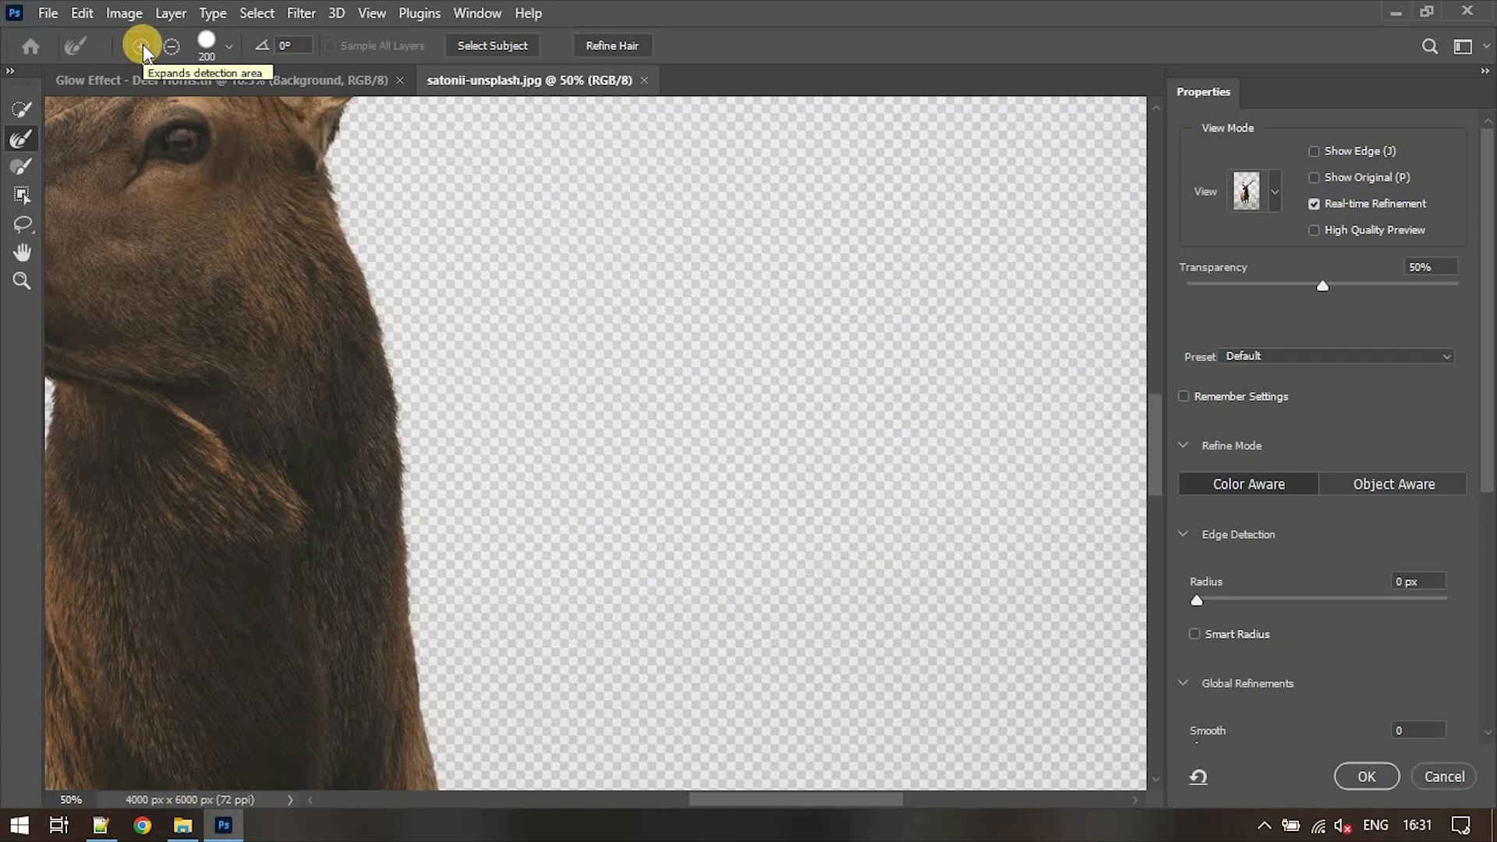
- Reduce the Refine Edge brush size to 125 and refine the fur edges around the deer's body
{"action": "scroll", "coordinate": [384, 428], "scroll_direction": "down", "scroll_amount": 5}
{"action": "key", "text": "bracketleft"}
{"action": "key", "text": "bracketleft"}
{"action": "key", "text": "bracketleft"}
{"action": "scroll", "coordinate": [507, 341], "scroll_direction": "down", "scroll_amount": 3}
{"action": "scroll", "coordinate": [212, 511], "scroll_direction": "left", "scroll_amount": 4}
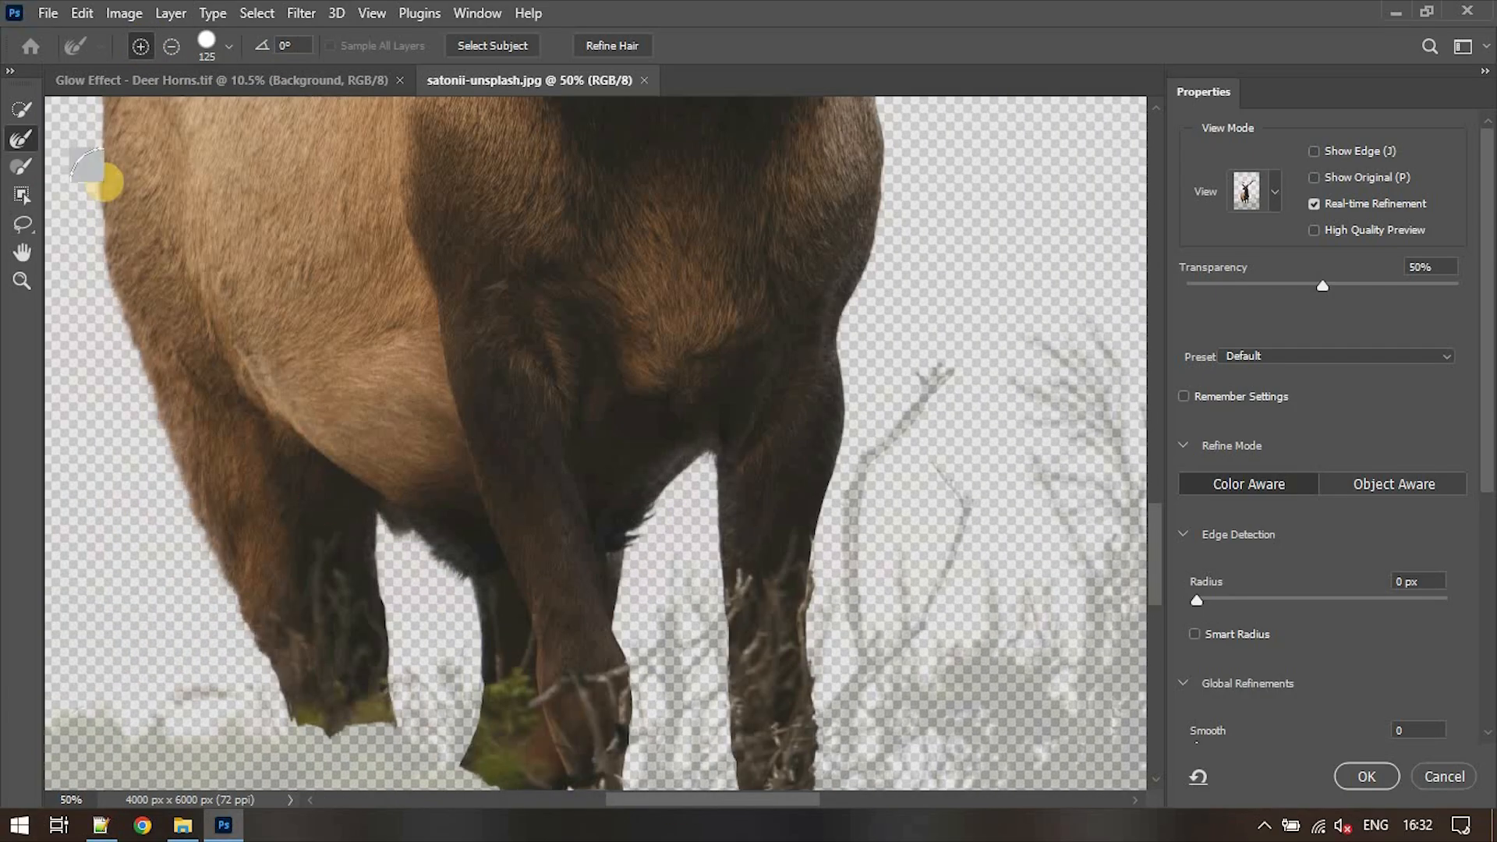
{"action": "scroll", "coordinate": [87, 166], "scroll_direction": "up", "scroll_amount": 8}
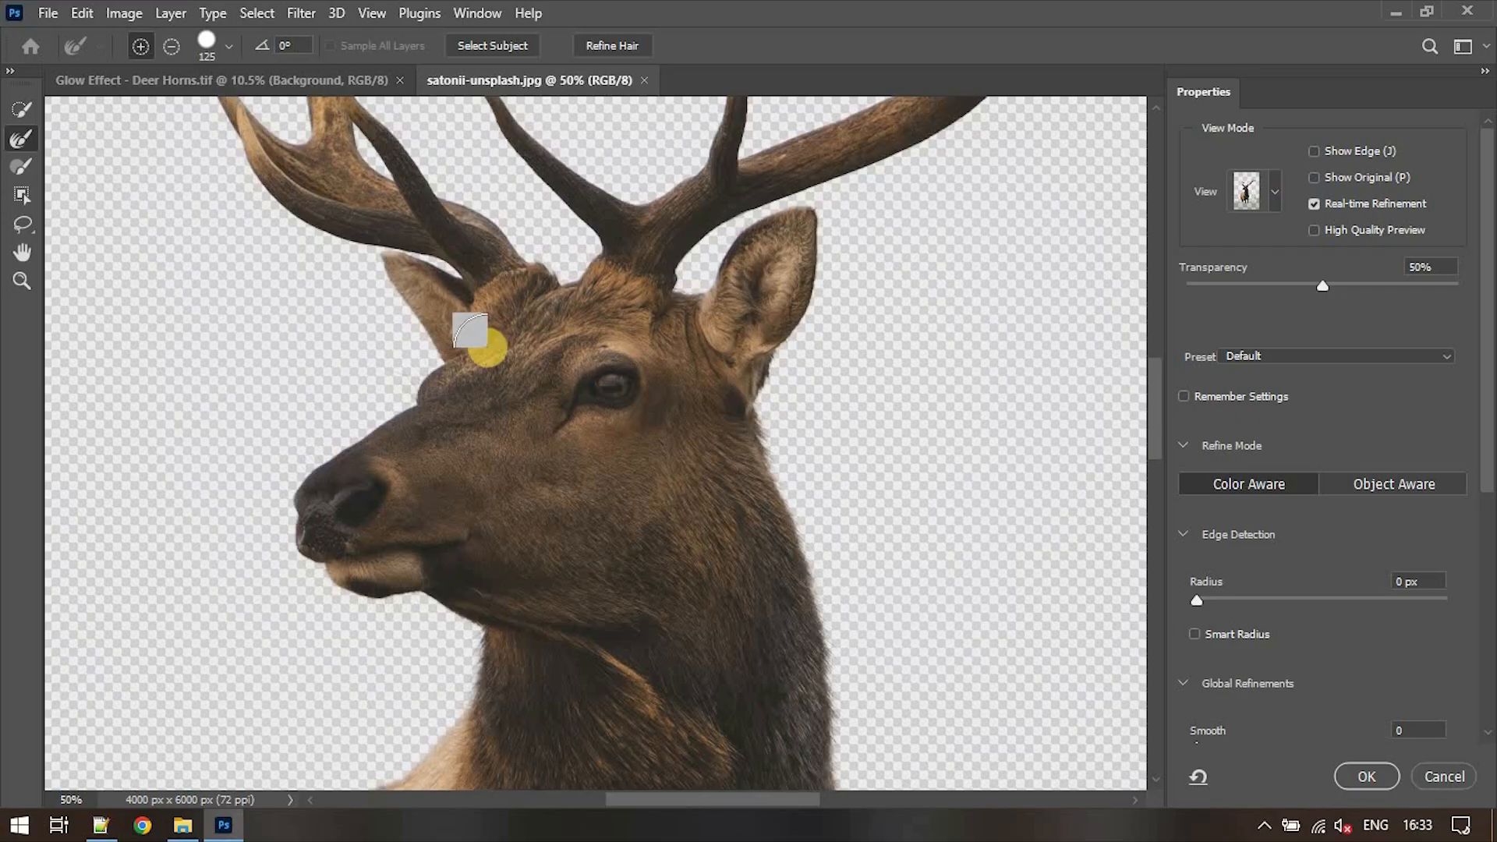
- Preview the cutout with the On Black view and set the edge contrast to 10%
{"action": "left_click", "coordinate": [1275, 193]}
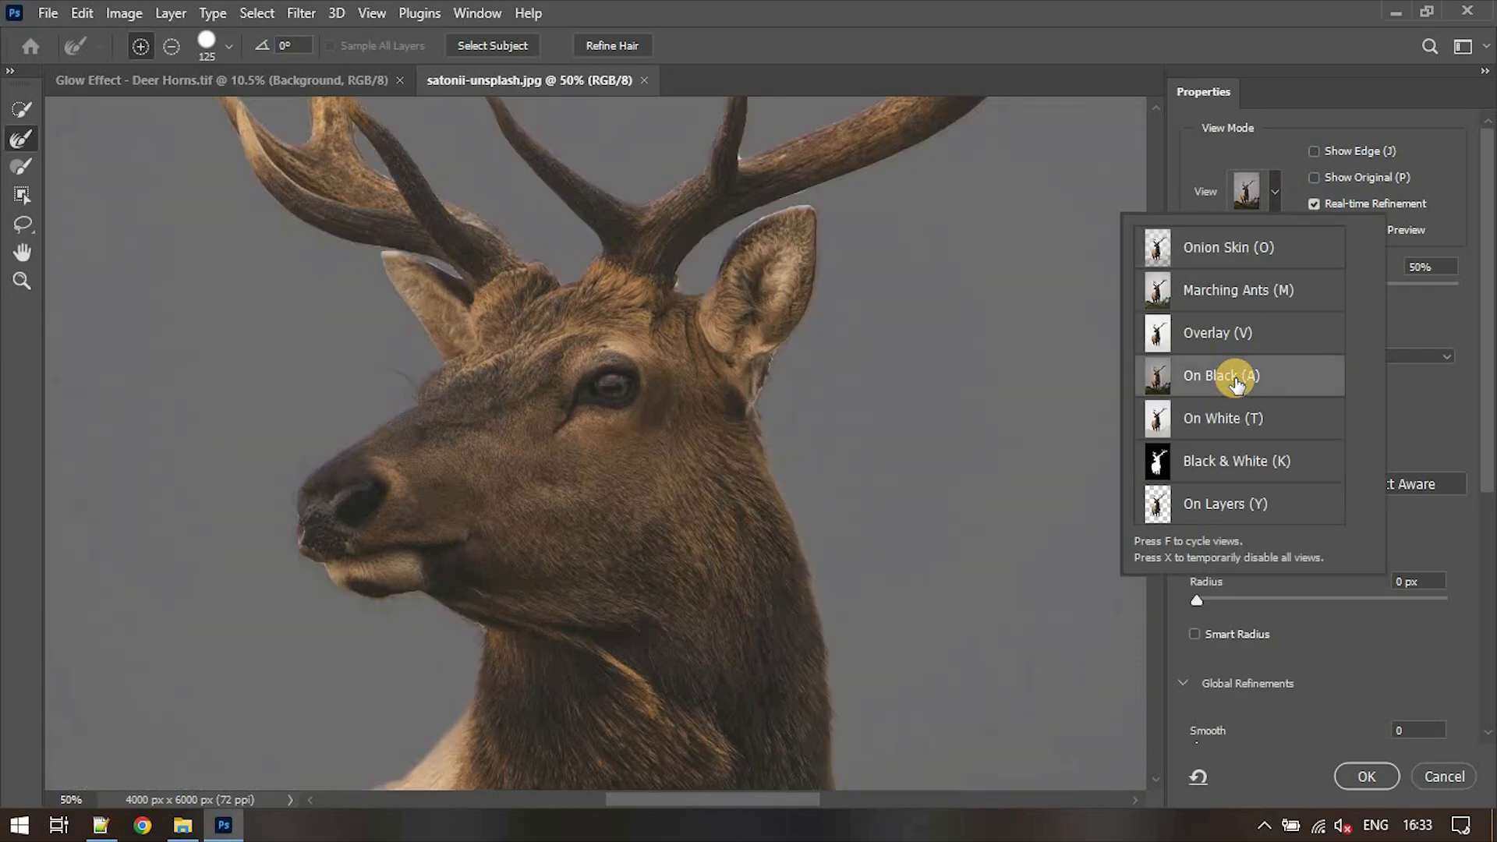
{"action": "left_click_drag", "start_coordinate": [1491, 430], "coordinate": [1491, 561]}
{"action": "left_click_drag", "start_coordinate": [1197, 628], "coordinate": [1222, 628]}
{"action": "left_click_drag", "start_coordinate": [1156, 418], "coordinate": [1157, 373]}
{"action": "key", "text": "ctrl+minus"}
{"action": "key", "text": "ctrl+minus"}
{"action": "scroll", "coordinate": [622, 467], "scroll_direction": "down", "scroll_amount": 5}
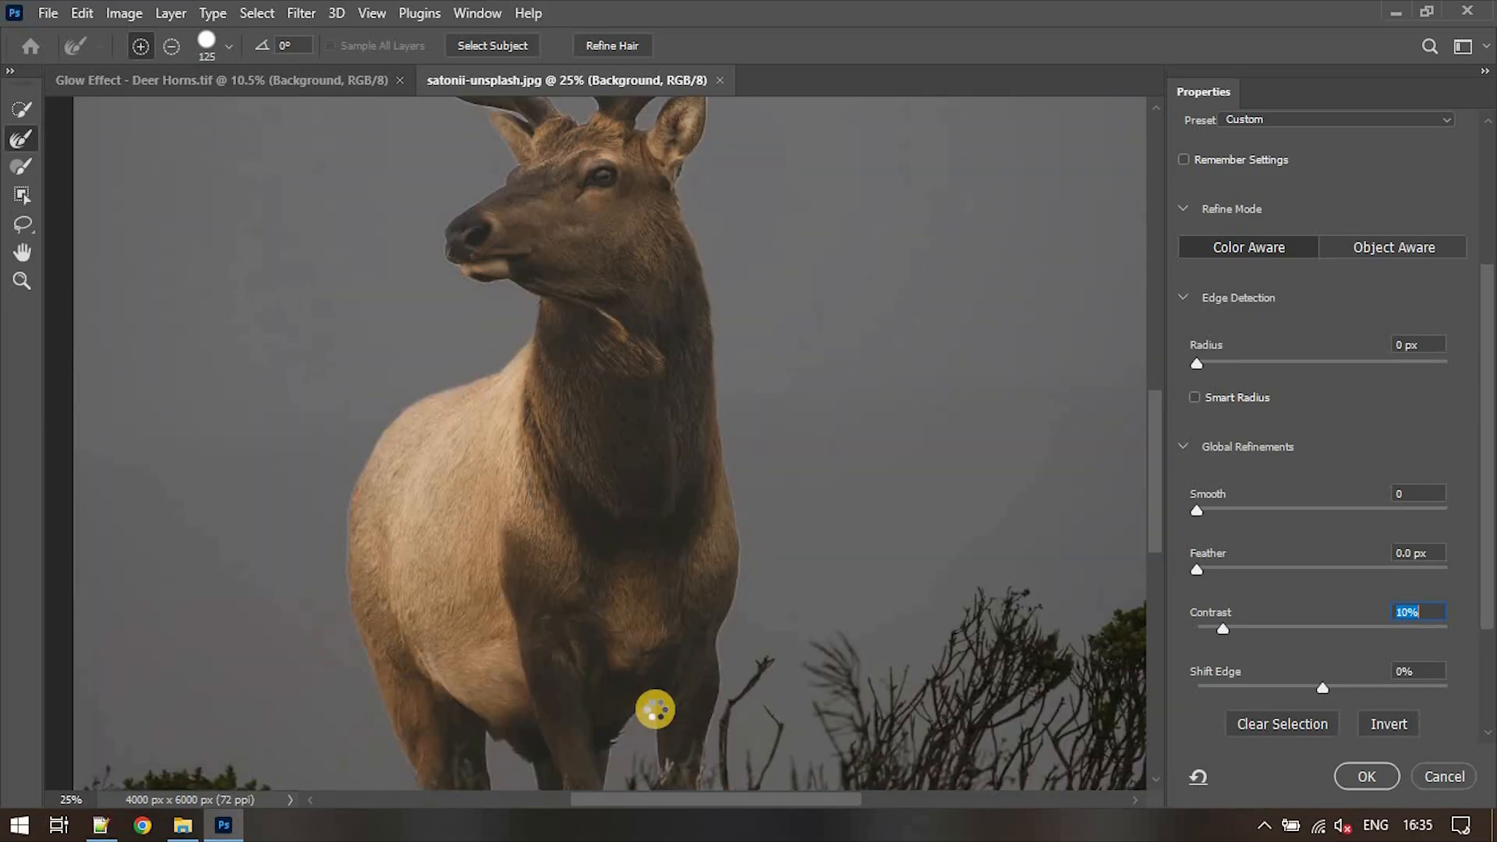
- Output the refined selection to a new layer with layer mask and make the original Background layer visible
{"action": "scroll", "coordinate": [1487, 507], "scroll_direction": "down", "scroll_amount": 3}
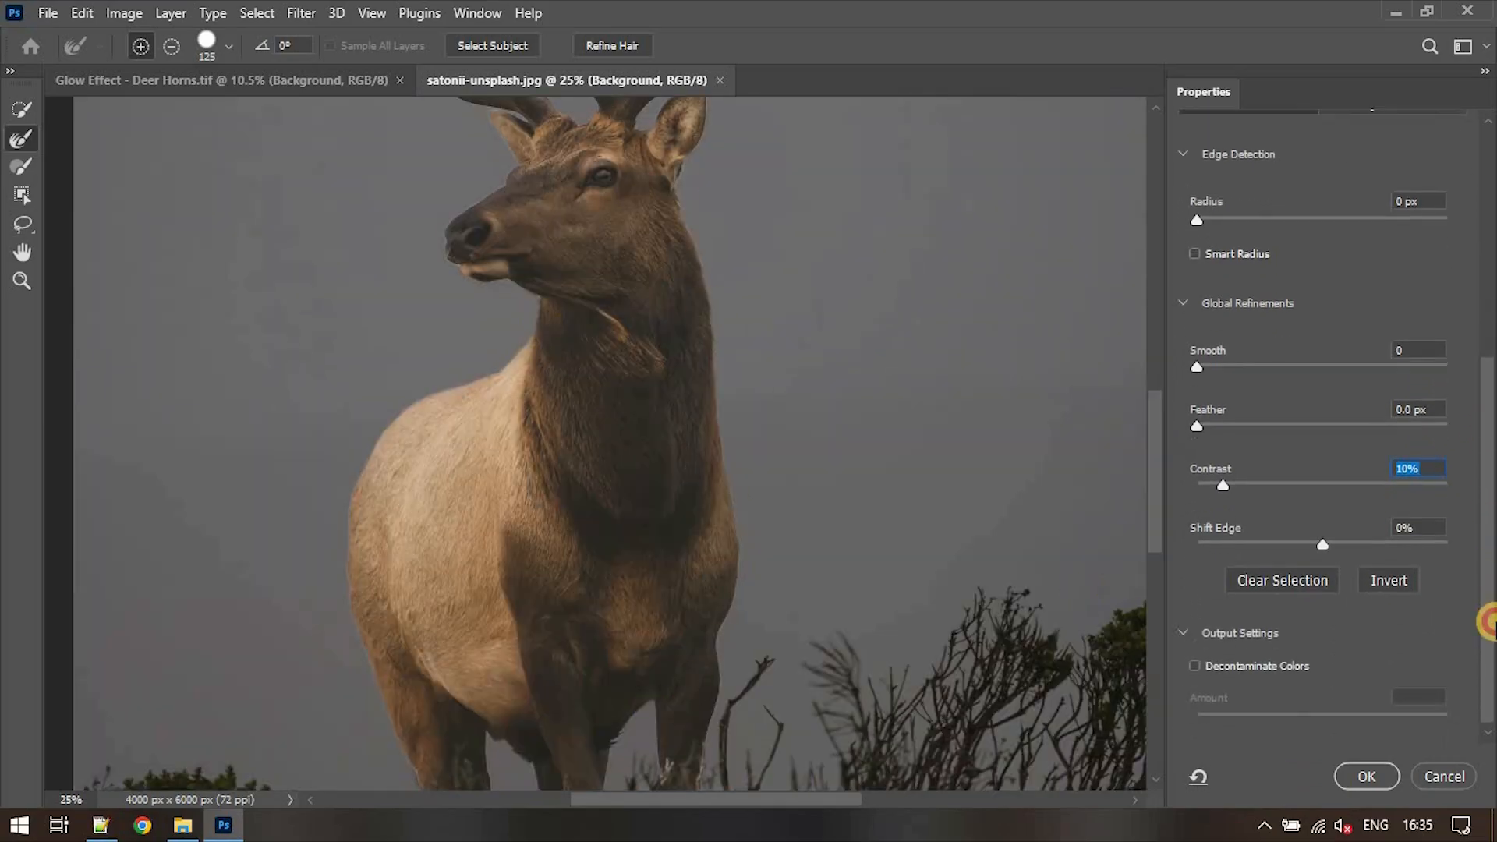
{"action": "left_click", "coordinate": [1391, 716]}
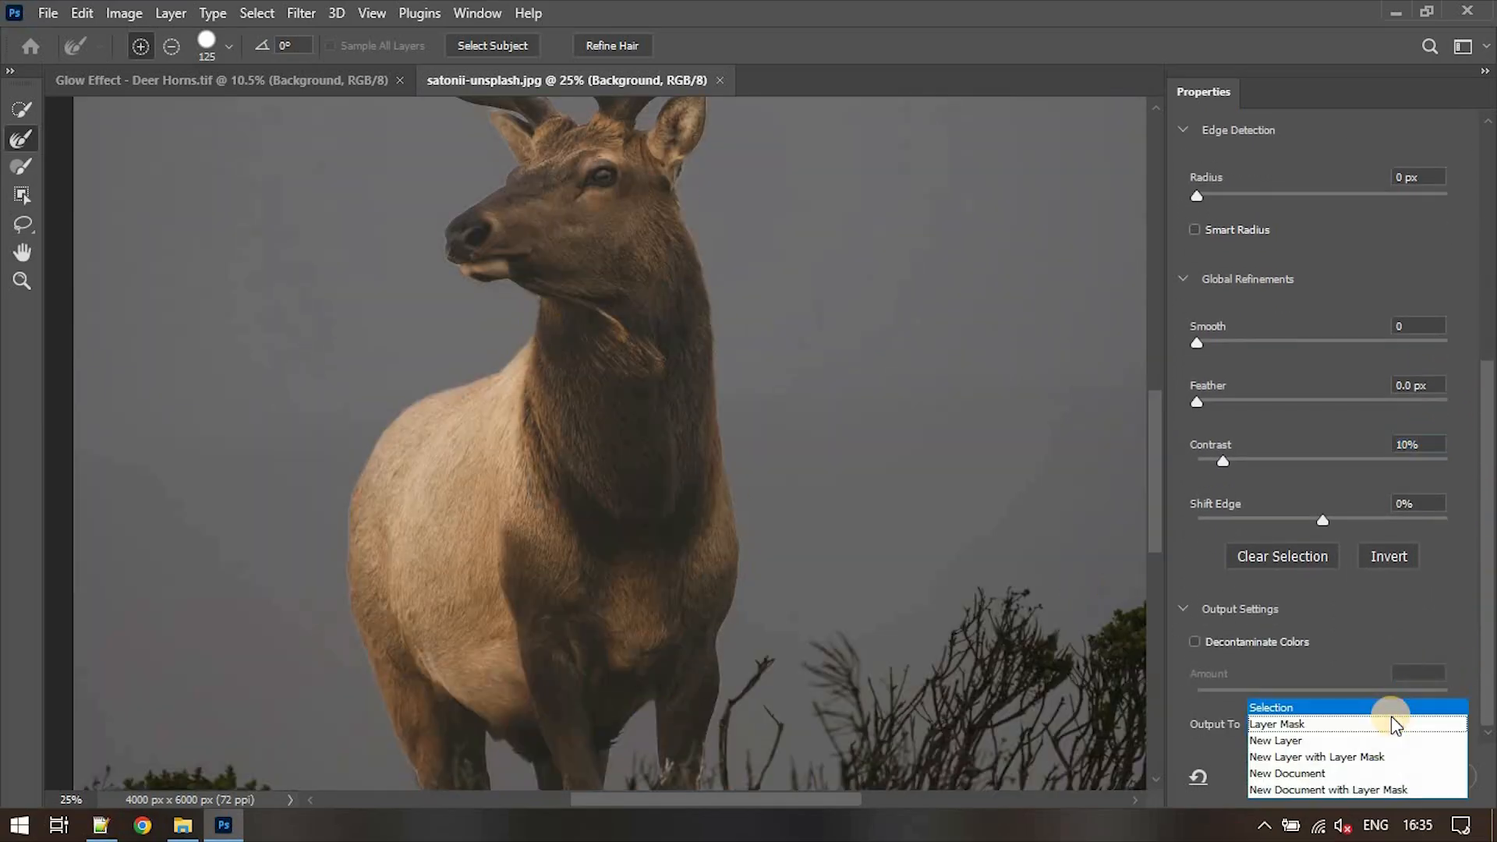
{"action": "left_click", "coordinate": [1371, 755]}
{"action": "left_click", "coordinate": [1367, 776]}
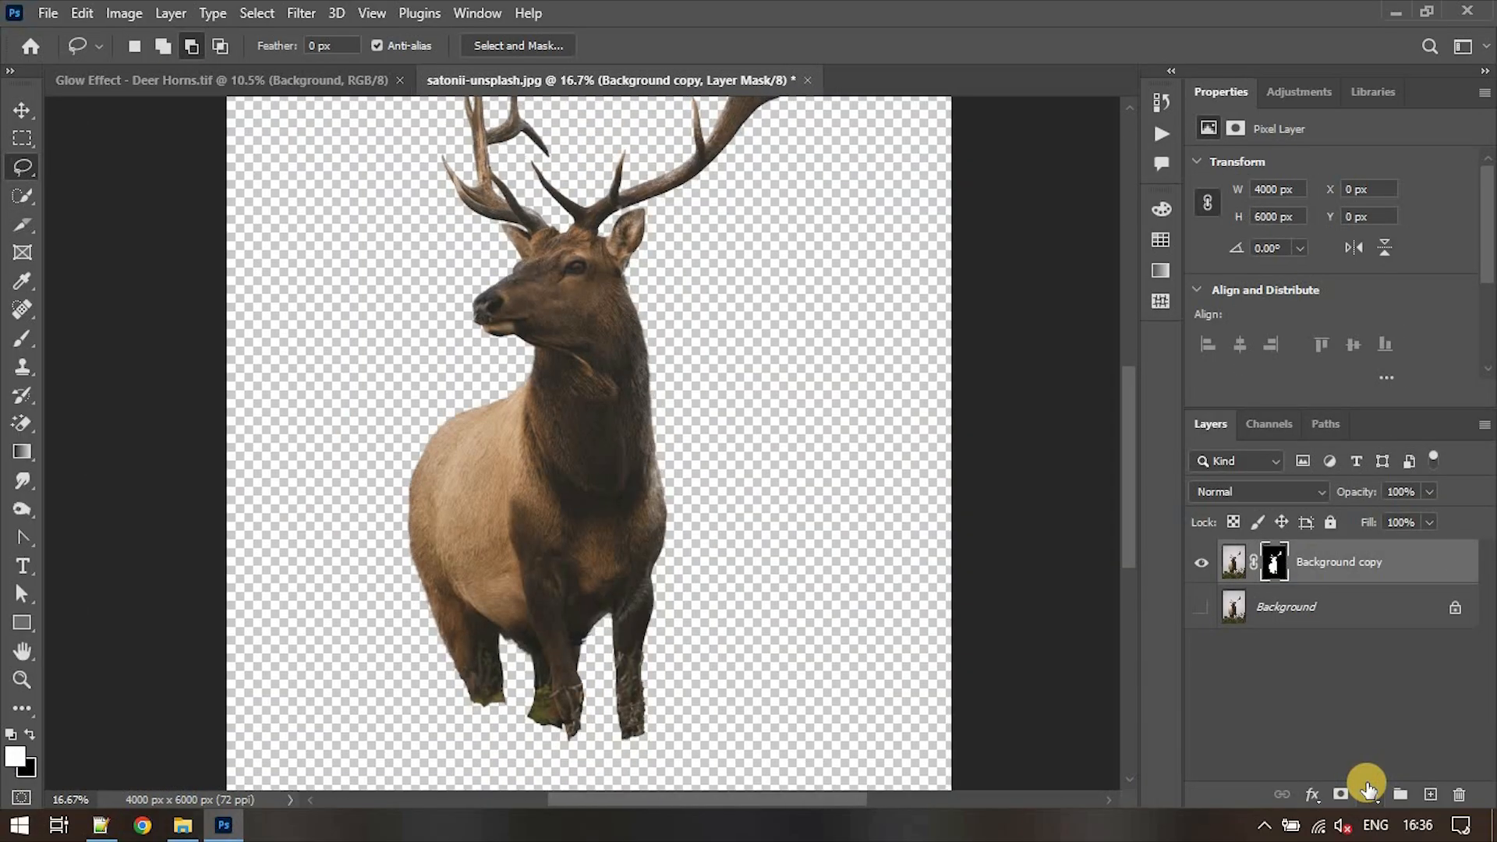
{"action": "left_click", "coordinate": [1202, 607]}
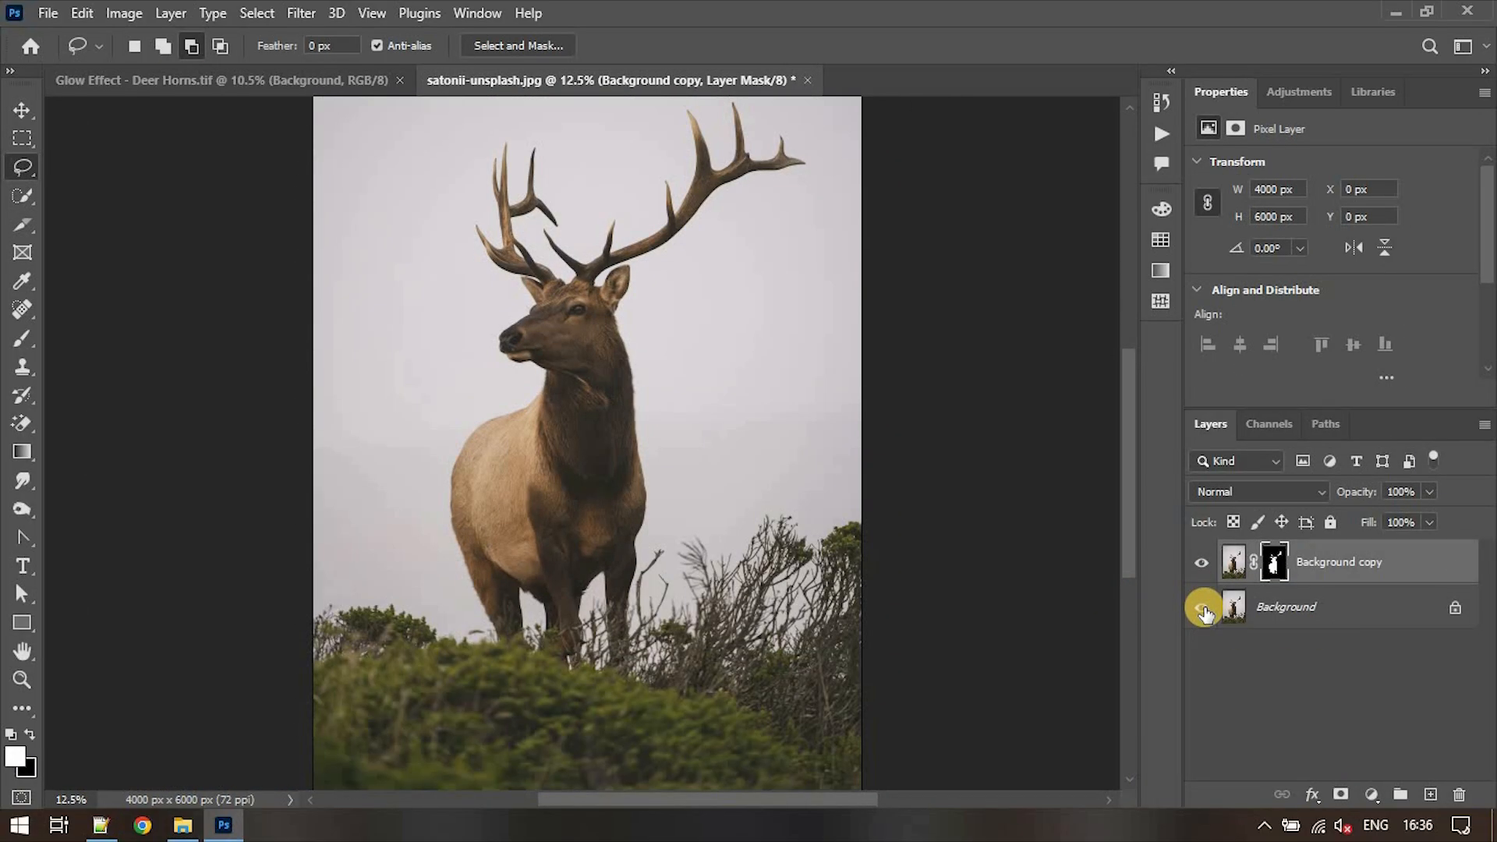
- Load the deer's layer mask as a selection and subtract the head area below the antlers with the Lasso tool
{"action": "left_click", "coordinate": [1274, 563], "text": "ctrl"}
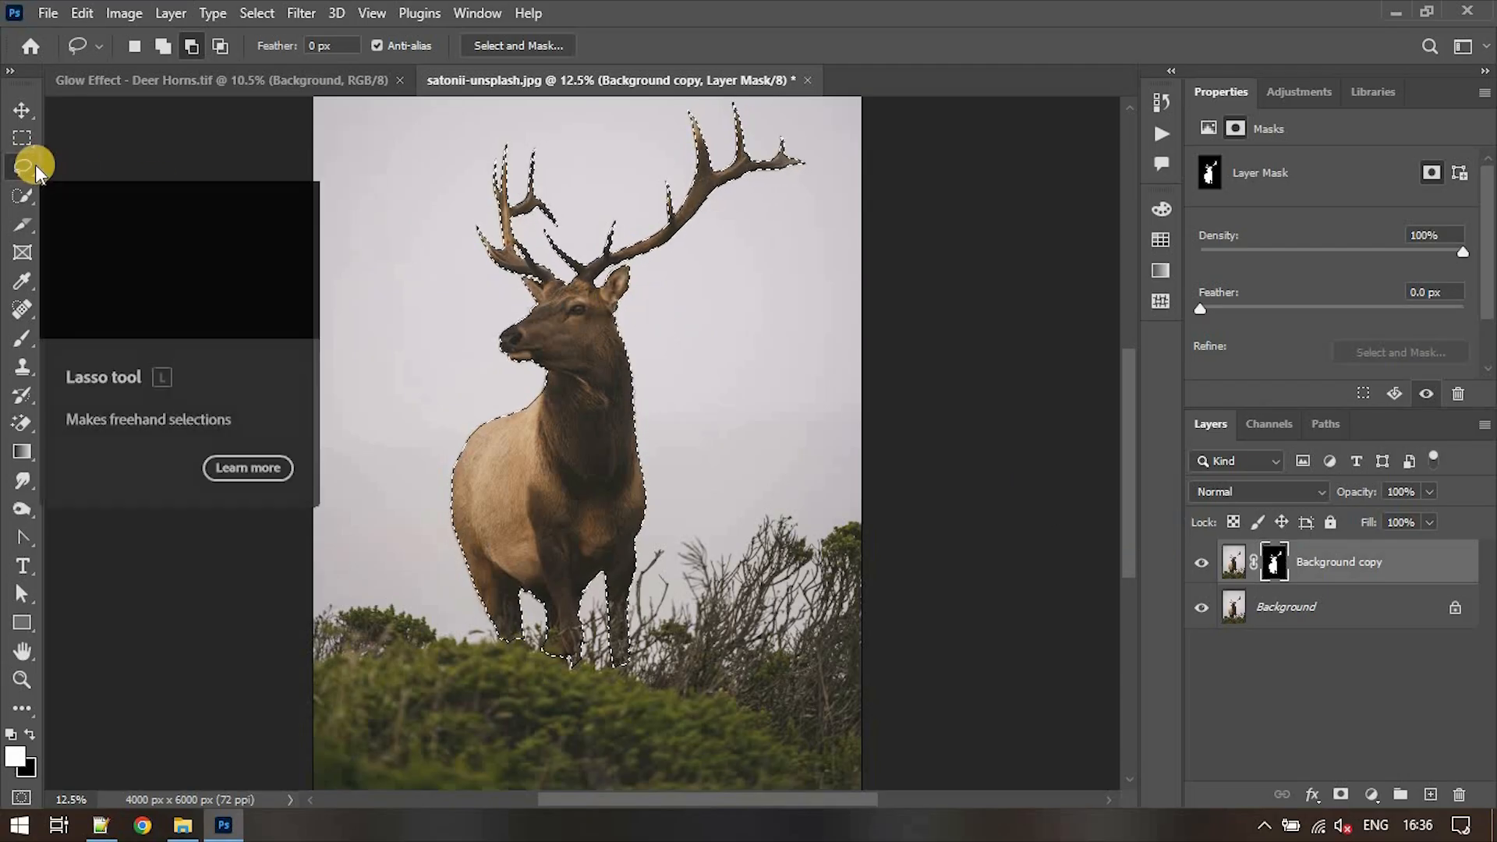
{"action": "left_click", "coordinate": [192, 46]}
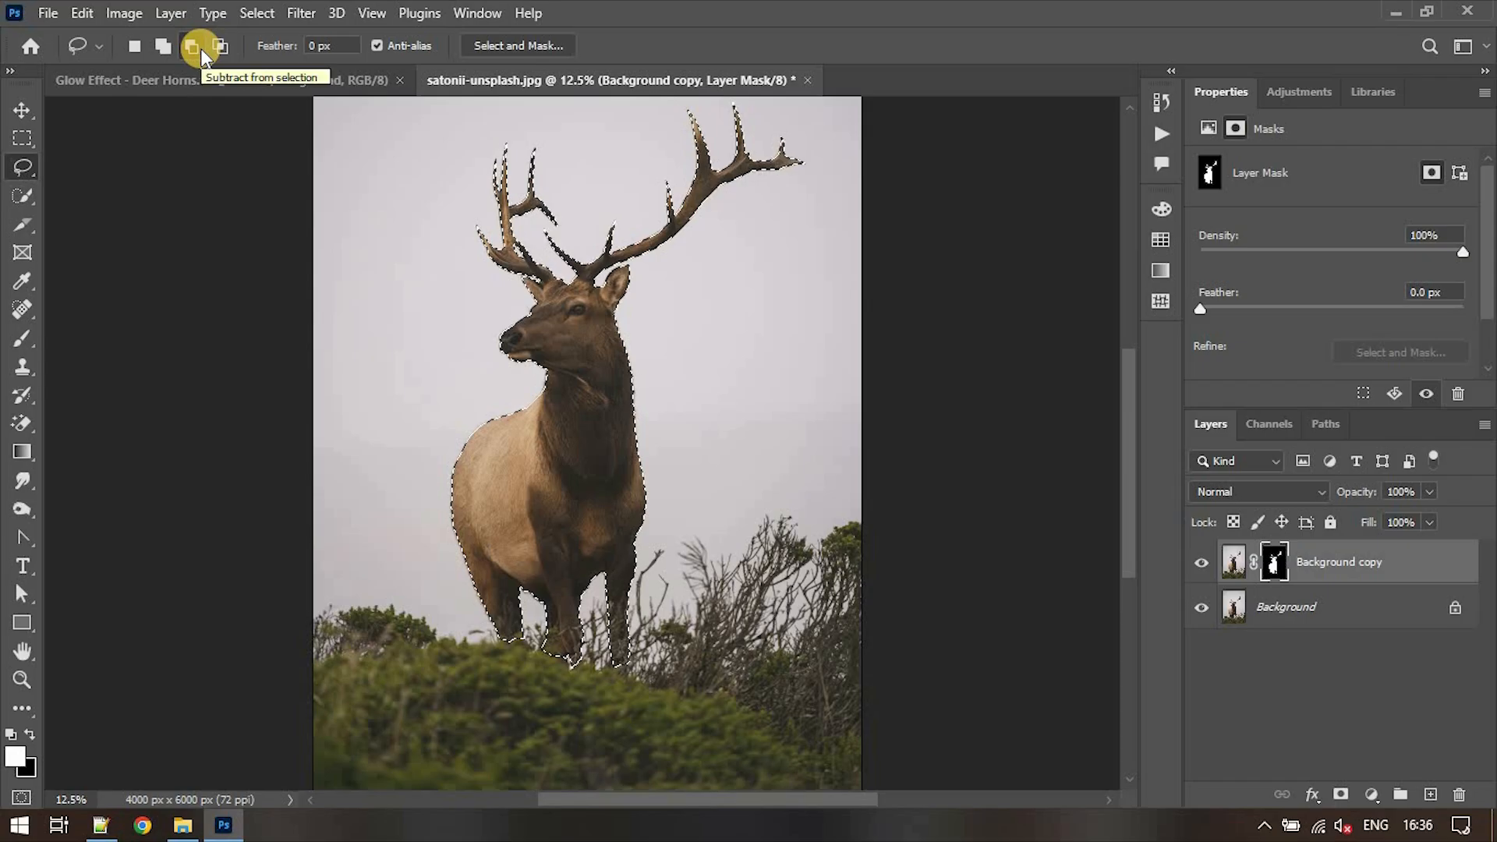
{"action": "scroll", "coordinate": [599, 296], "scroll_direction": "up", "scroll_amount": 2}
{"action": "scroll", "coordinate": [598, 297], "scroll_direction": "down", "scroll_amount": 2}
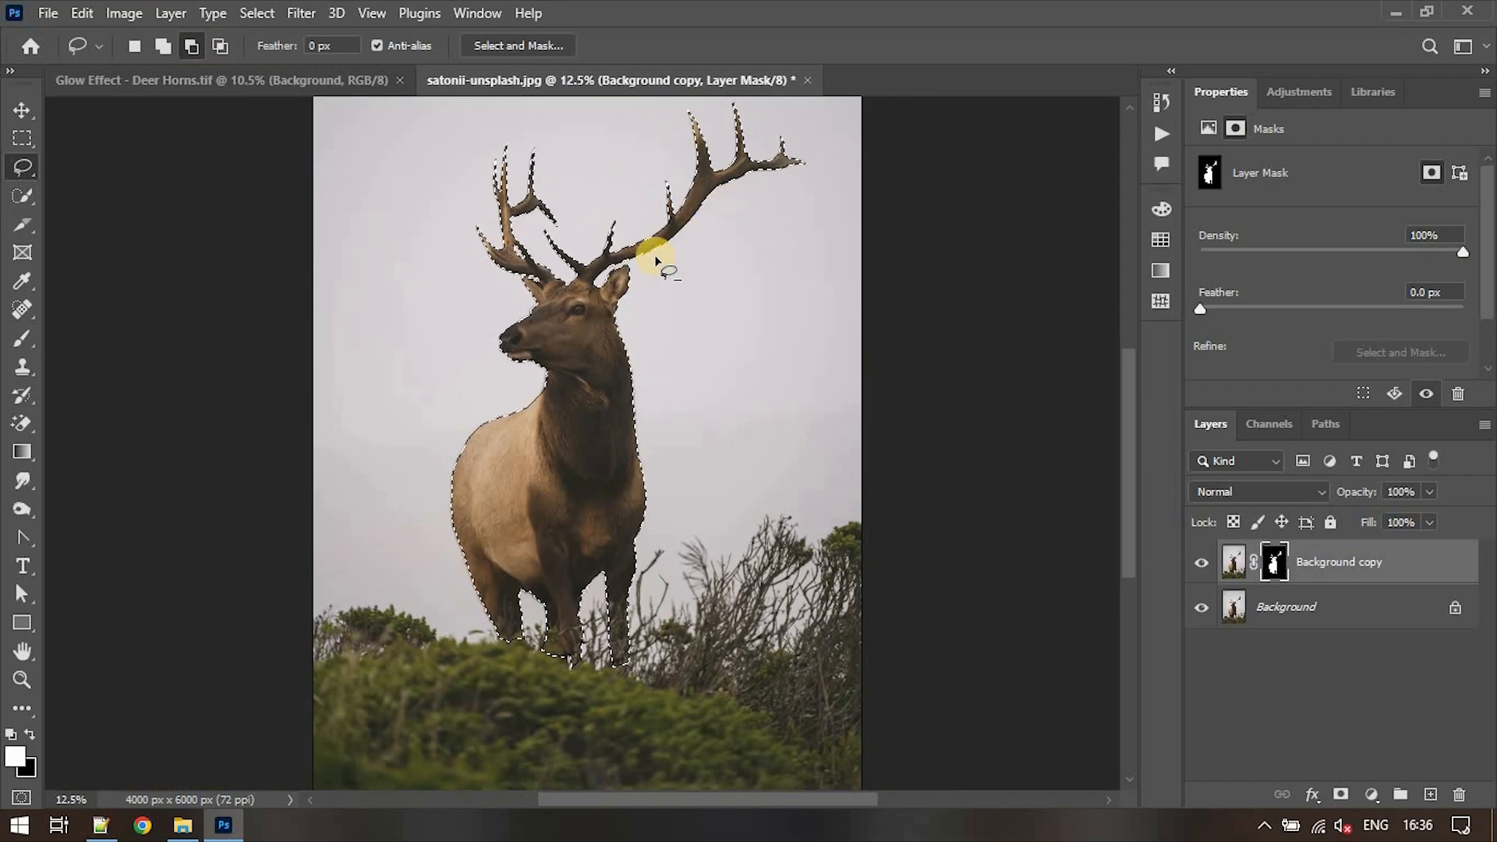
{"action": "scroll", "coordinate": [581, 277], "scroll_direction": "up", "scroll_amount": 5}
{"action": "left_click_drag", "start_coordinate": [675, 366], "coordinate": [663, 357]}
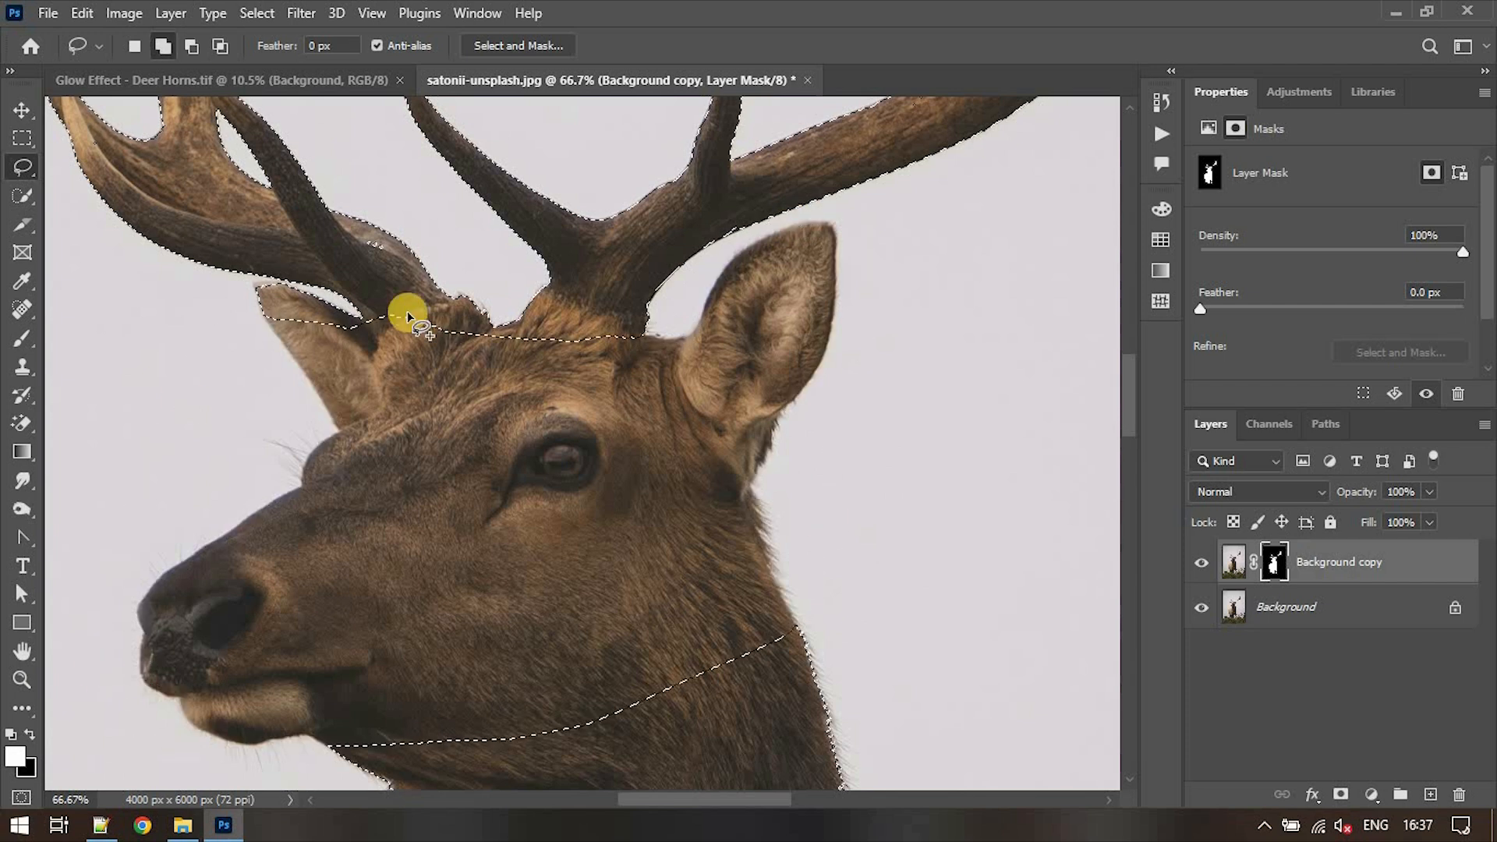
- Clean up the selection with Lasso additions and subtractions around the antler bases, head and body, leaving only the antlers selected
{"action": "scroll", "coordinate": [389, 312], "scroll_direction": "up", "scroll_amount": 1}
{"action": "left_click_drag", "start_coordinate": [687, 799], "coordinate": [655, 797]}
{"action": "left_click_drag", "start_coordinate": [768, 437], "coordinate": [780, 449]}
{"action": "left_click_drag", "start_coordinate": [936, 414], "coordinate": [1060, 460]}
{"action": "left_click", "coordinate": [163, 46]}
{"action": "scroll", "coordinate": [581, 436], "scroll_direction": "up", "scroll_amount": 2}
{"action": "mouse_move", "coordinate": [257, 343]}
{"action": "left_mouse_down"}
{"action": "mouse_move", "coordinate": [251, 316]}
{"action": "mouse_move", "coordinate": [256, 341]}
{"action": "left_mouse_up"}
{"action": "scroll", "coordinate": [468, 301], "scroll_direction": "up", "scroll_amount": 4}
{"action": "scroll", "coordinate": [581, 312], "scroll_direction": "down", "scroll_amount": 1}
{"action": "scroll", "coordinate": [916, 315], "scroll_direction": "right", "scroll_amount": 5}
{"action": "scroll", "coordinate": [915, 314], "scroll_direction": "up", "scroll_amount": 5}
{"action": "mouse_move", "coordinate": [788, 253]}
{"action": "left_mouse_down"}
{"action": "mouse_move", "coordinate": [816, 324]}
{"action": "mouse_move", "coordinate": [790, 258]}
{"action": "left_mouse_up"}
{"action": "scroll", "coordinate": [961, 474], "scroll_direction": "right", "scroll_amount": 4}
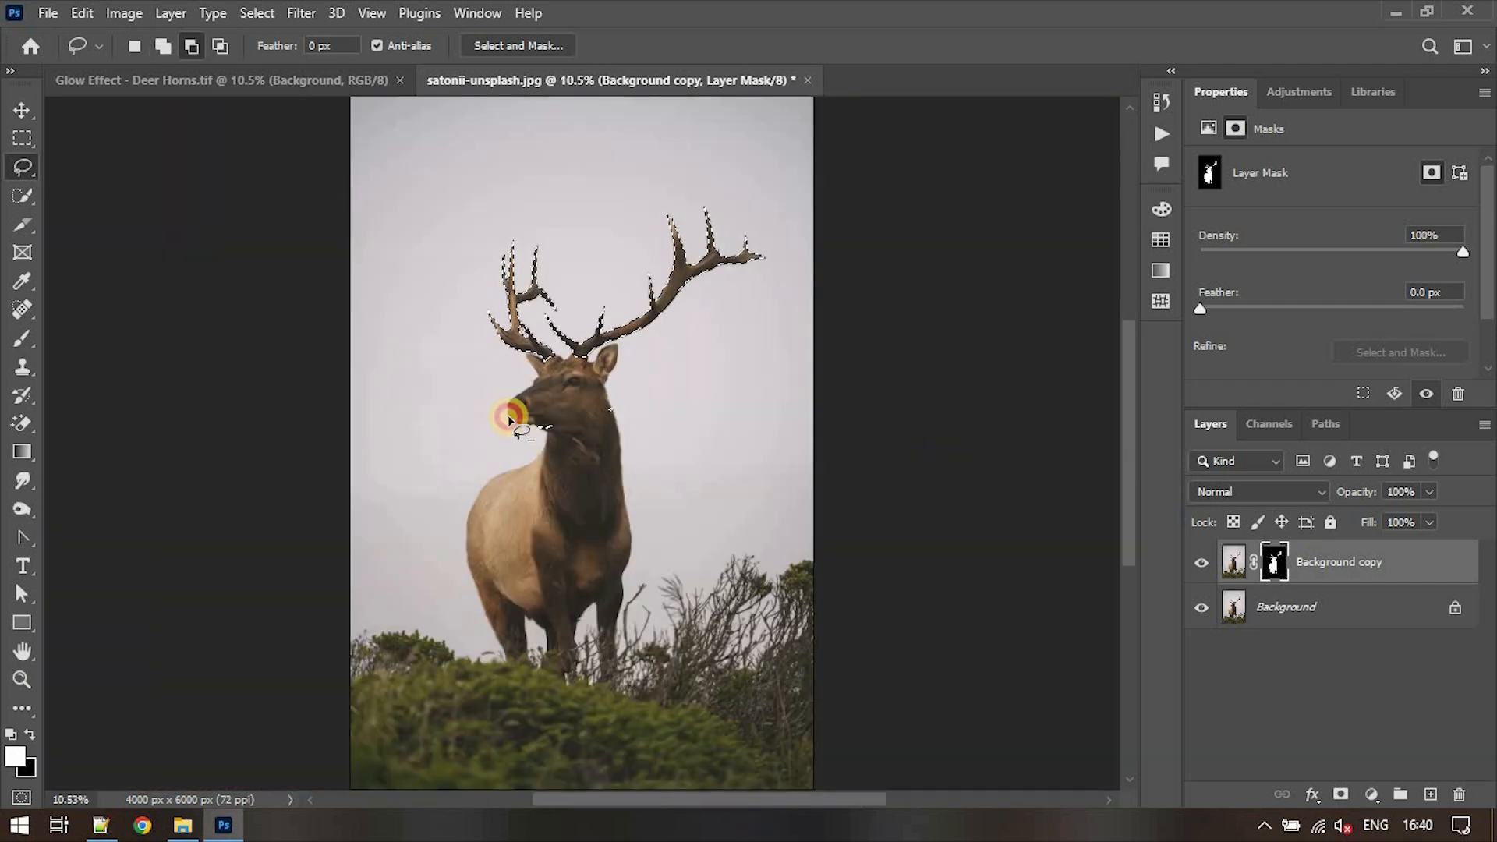
{"action": "key", "text": "ctrl+plus"}
{"action": "key", "text": "ctrl+plus"}
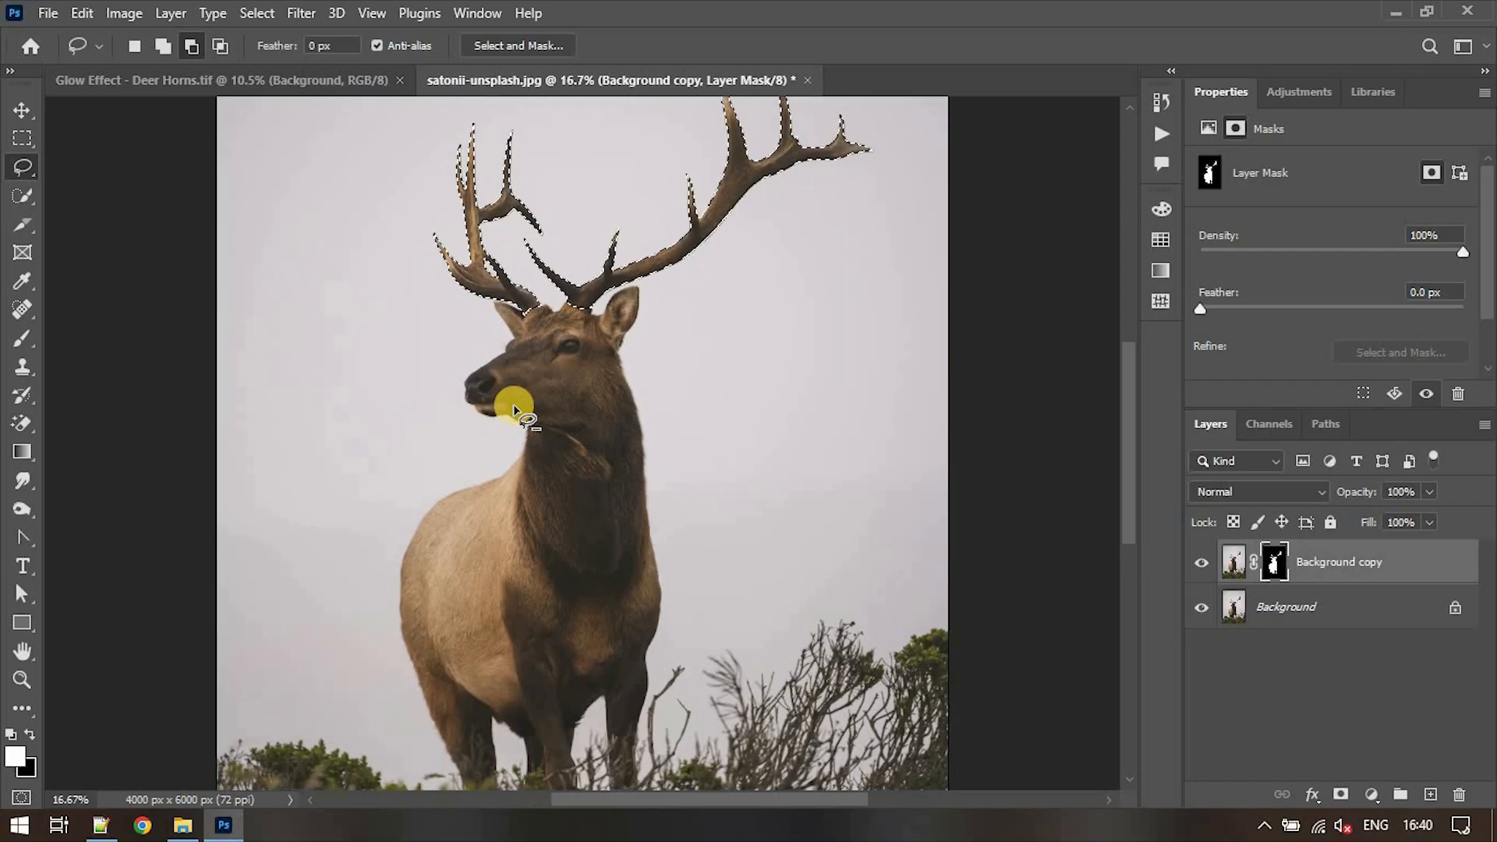
{"action": "scroll", "coordinate": [713, 319], "scroll_direction": "up", "scroll_amount": 1}
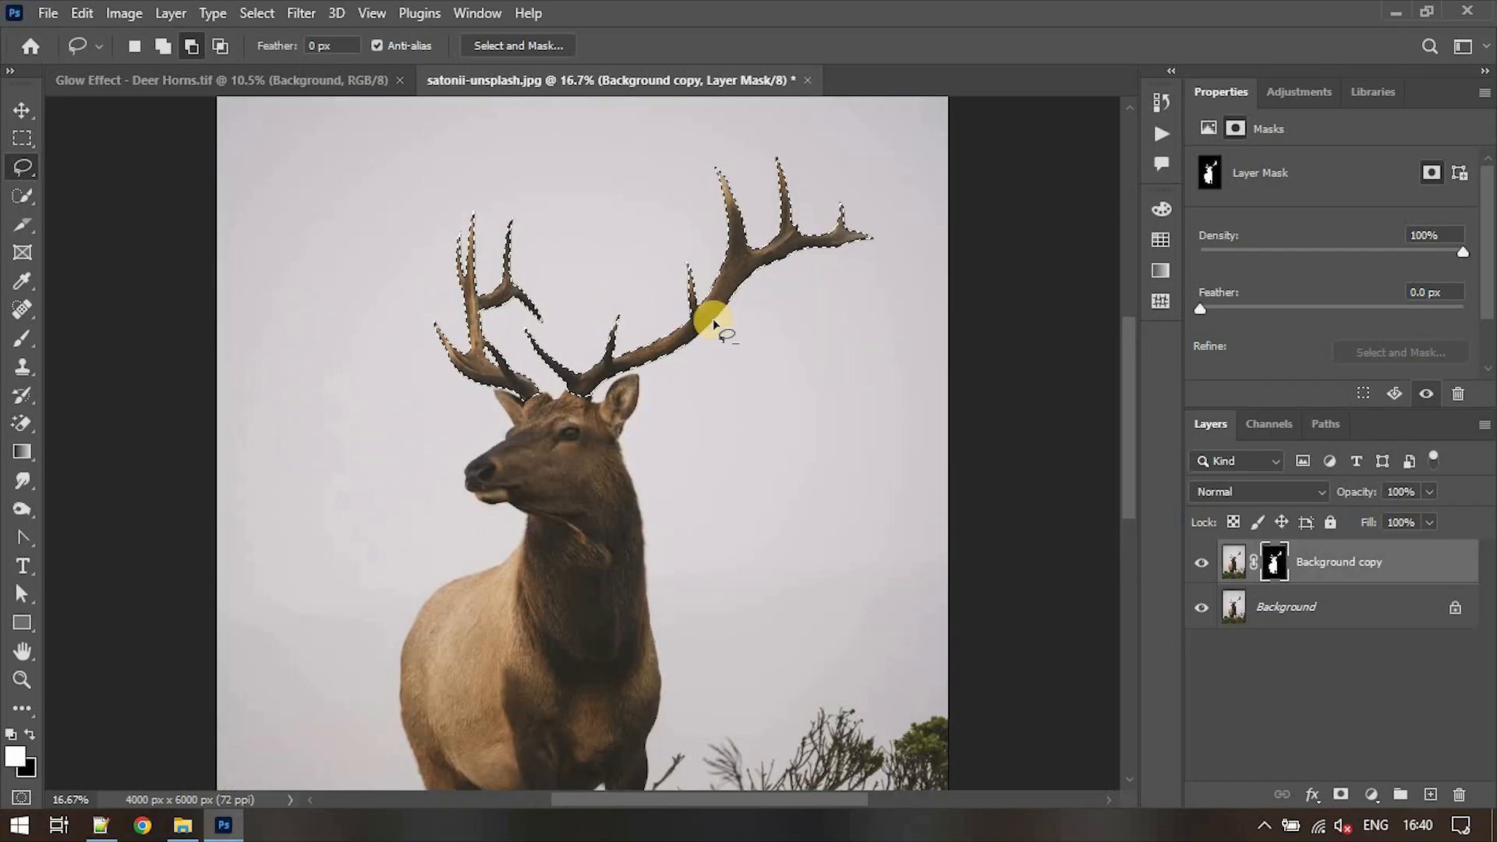
- Copy the selected antlers from the Background copy image to a new layer named Horns
{"action": "left_click", "coordinate": [1235, 564]}
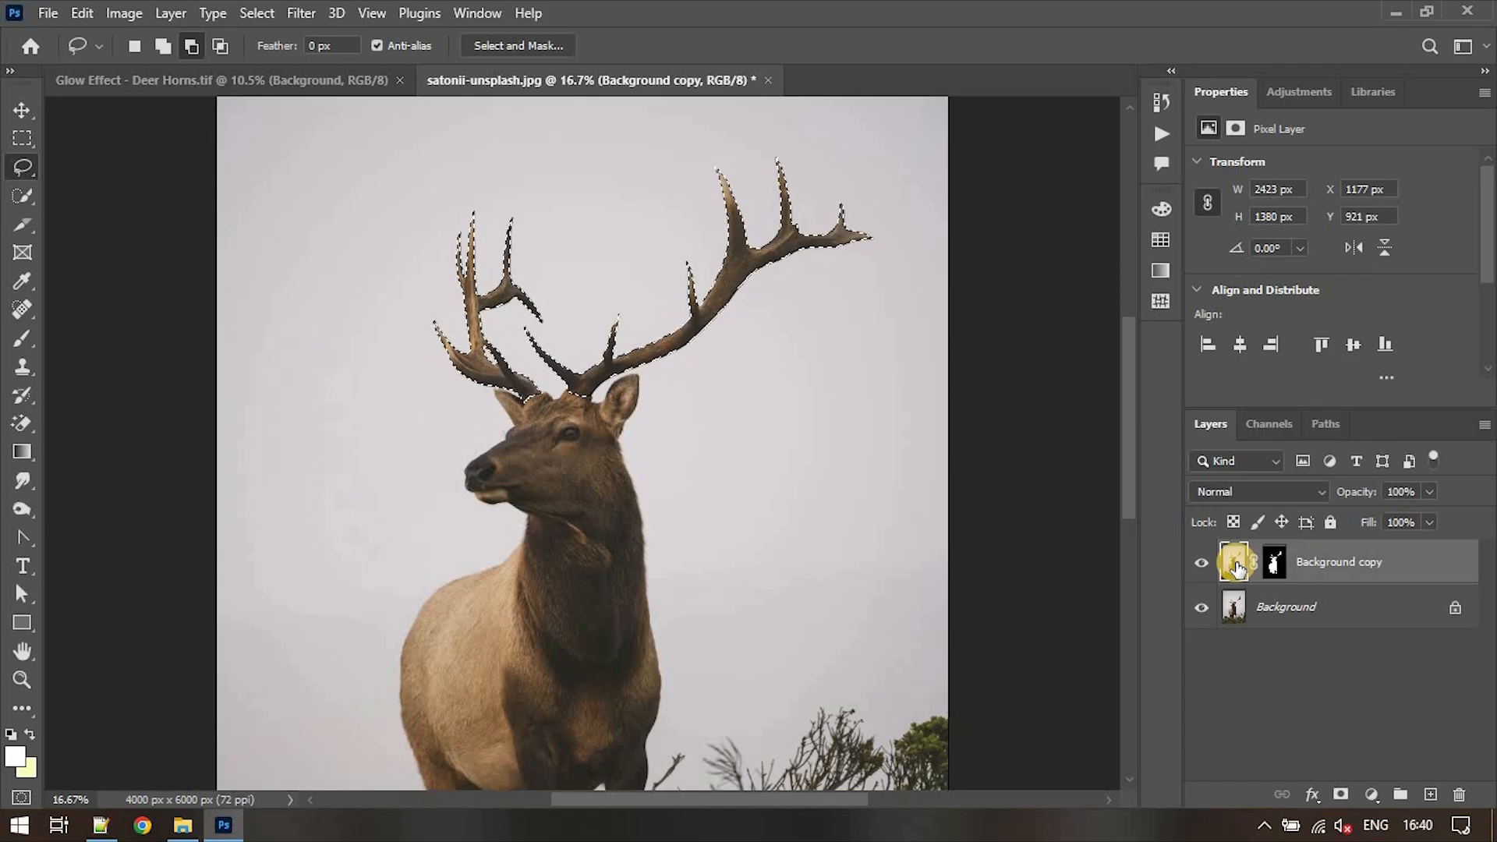
{"action": "key", "text": "ctrl+j"}
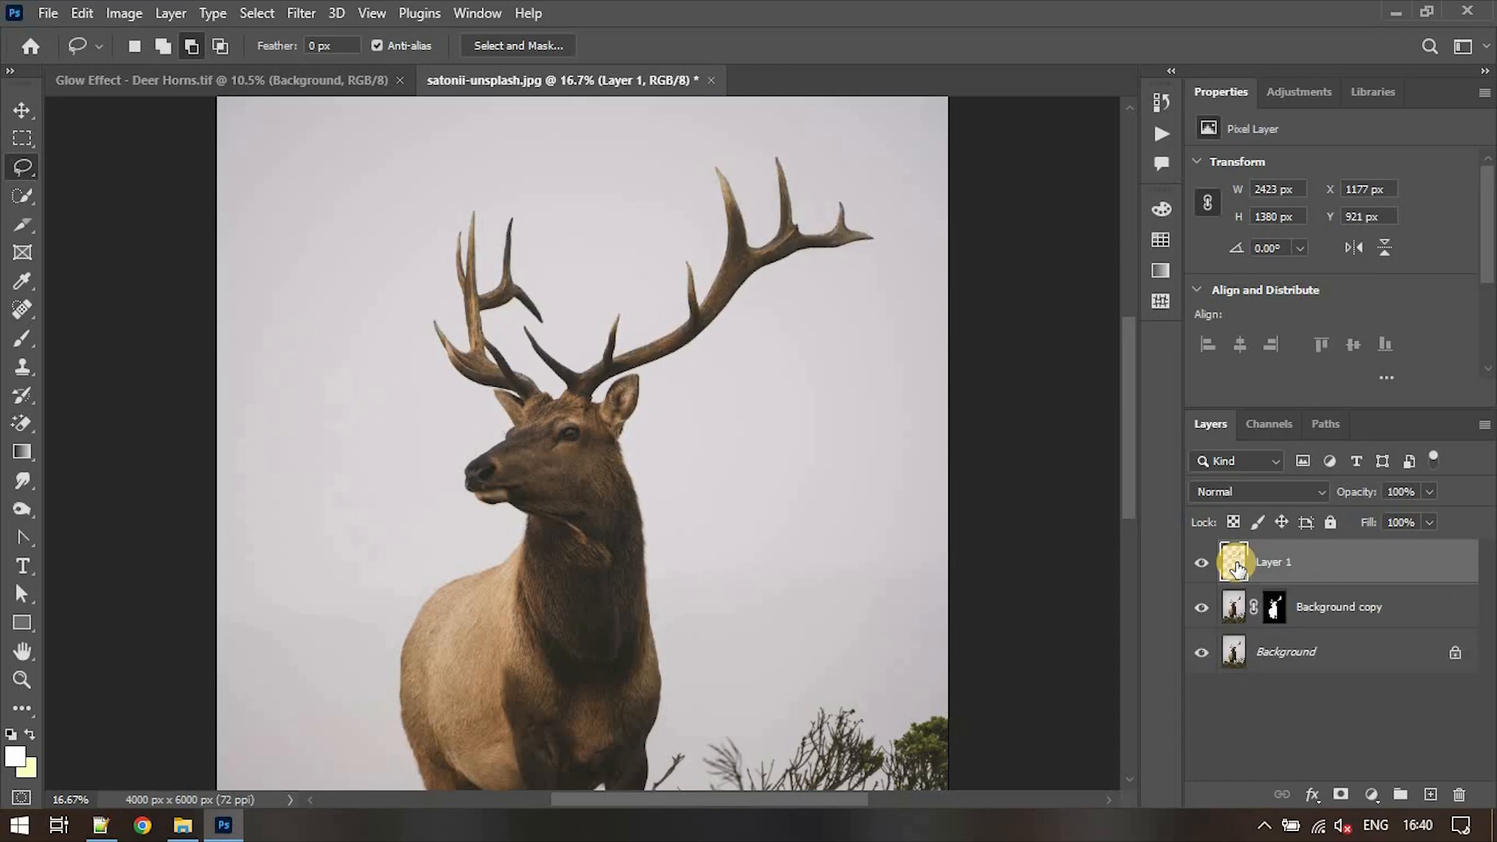
{"action": "left_click", "coordinate": [1273, 566]}
{"action": "type", "text": "Horns"}
{"action": "key", "text": "Return"}
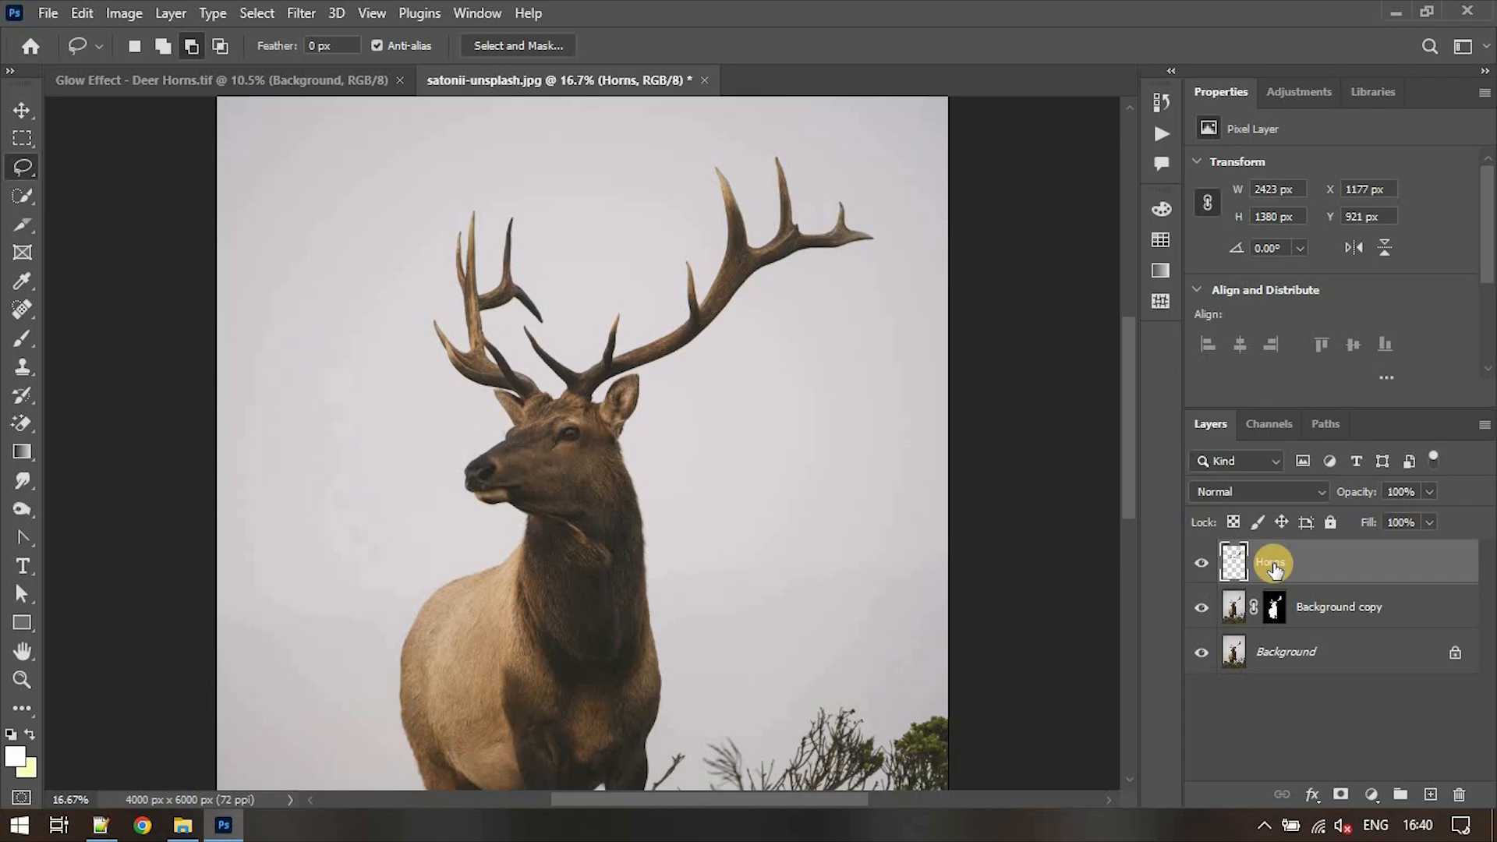
- Place the Horns layer in a group named Glow, and collapse and hide the group
{"action": "key", "text": "ctrl+g"}
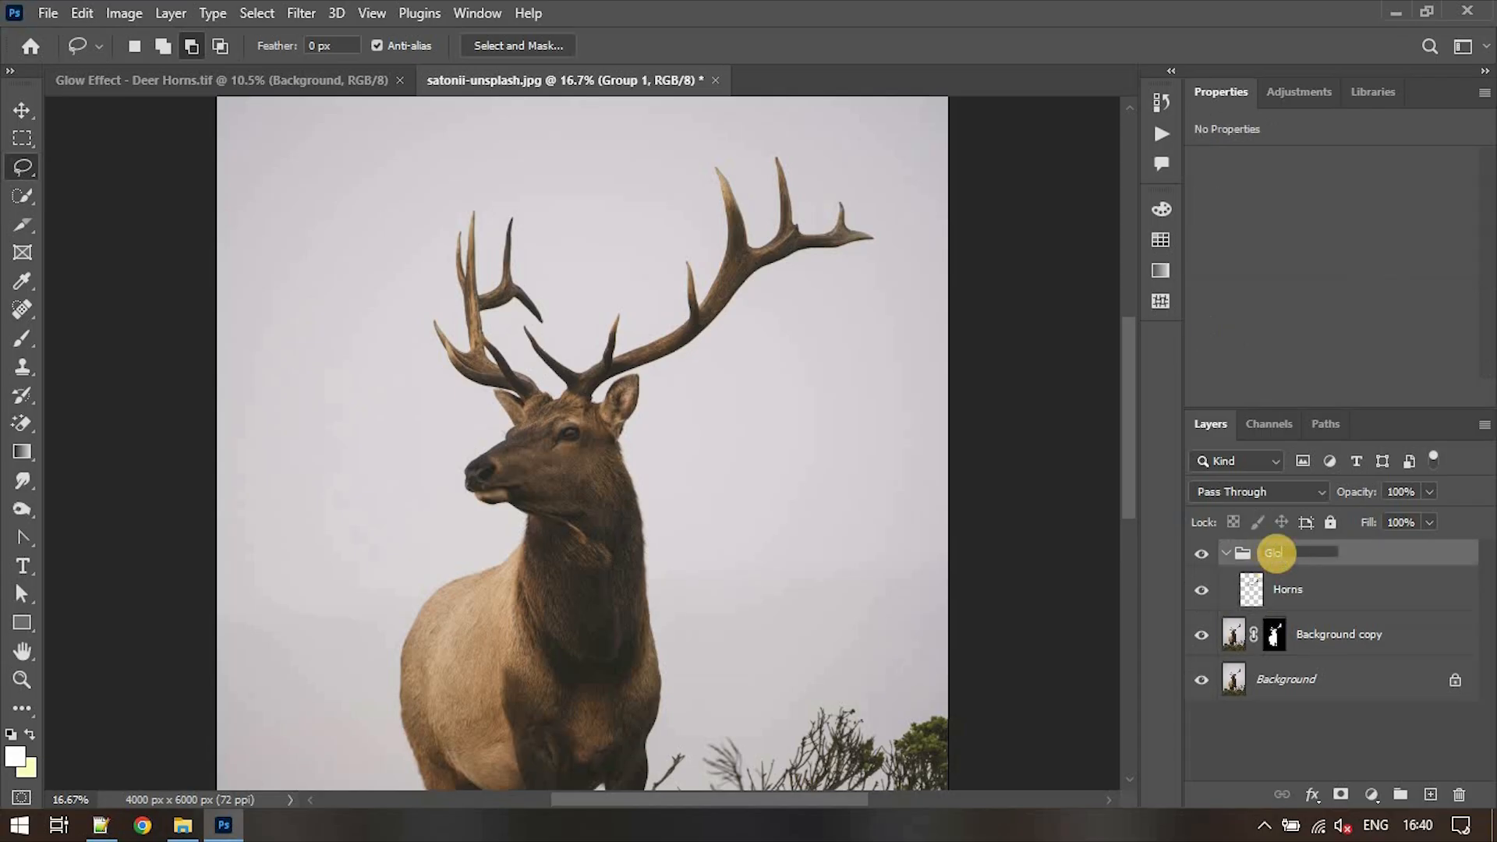
{"action": "key", "text": "Return"}
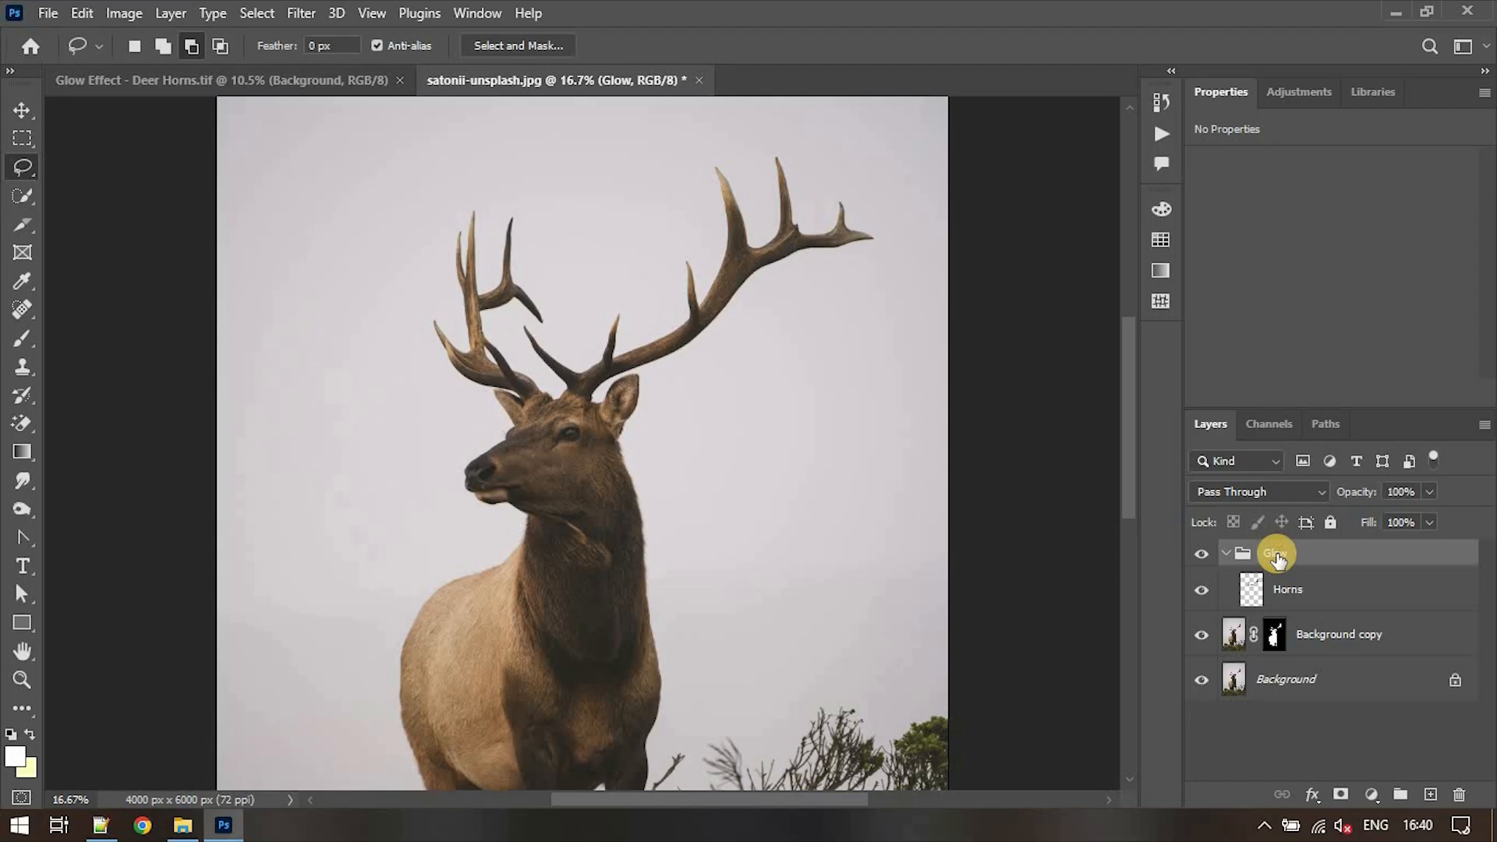
{"action": "left_click", "coordinate": [1227, 554]}
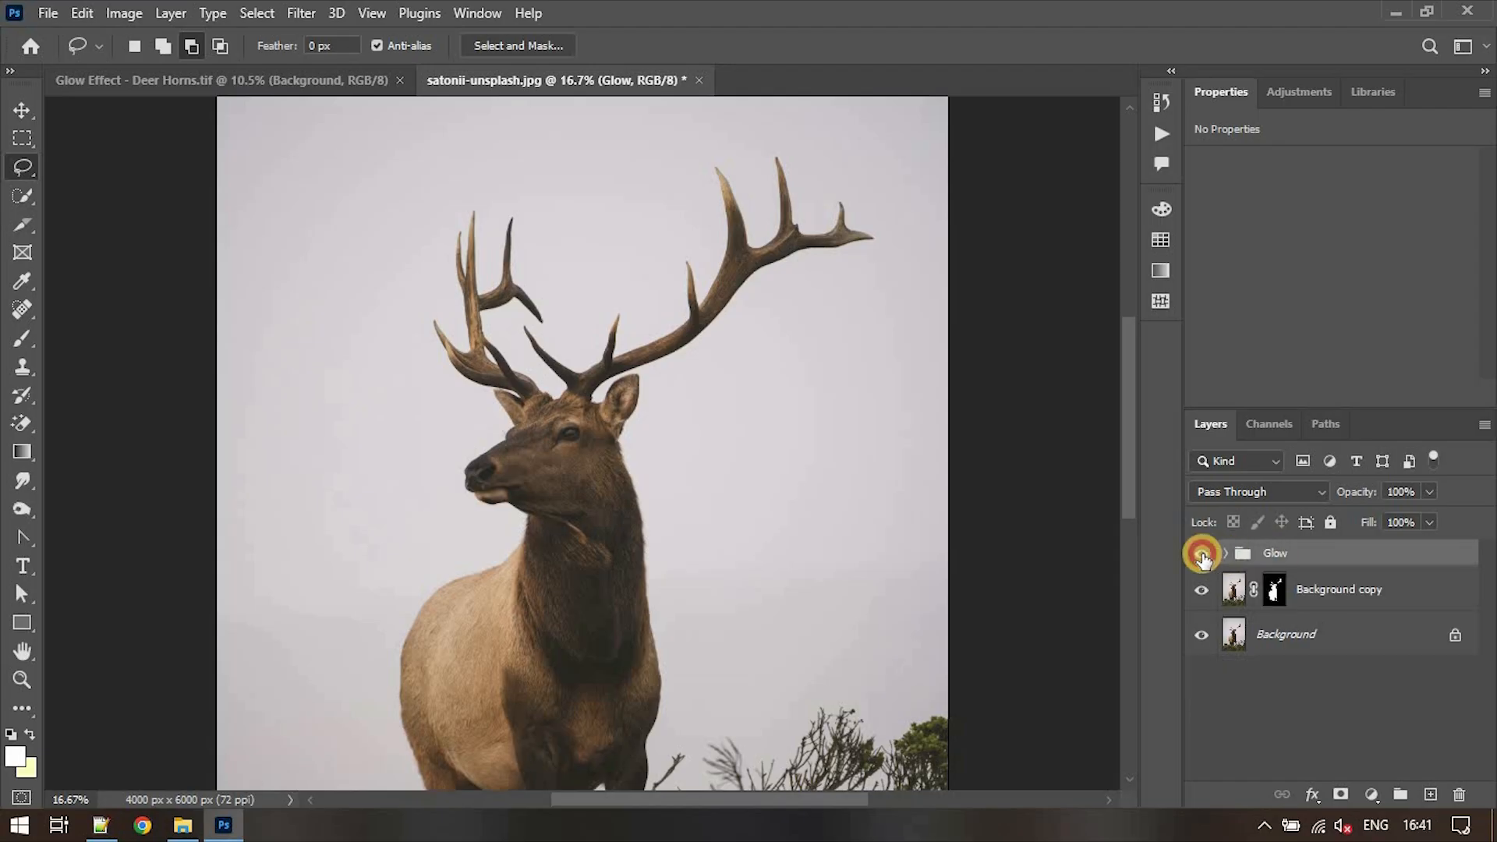
{"action": "left_click", "coordinate": [1201, 554]}
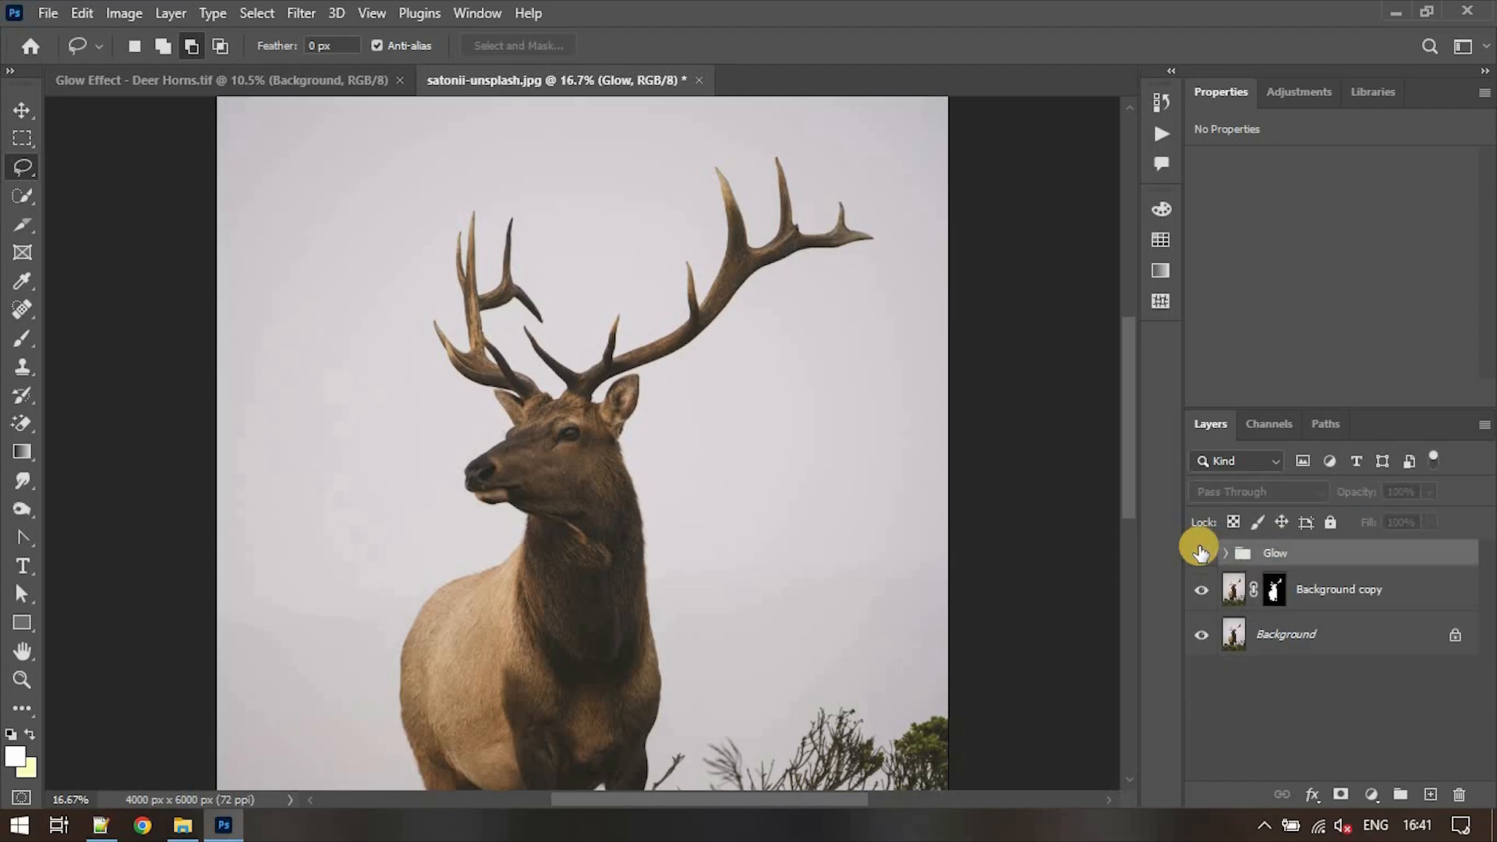
- Add a Color Lookup adjustment layer above the Background layer using the Moonlight.3DL file
{"action": "left_click", "coordinate": [1334, 636]}
{"action": "key", "text": "v"}
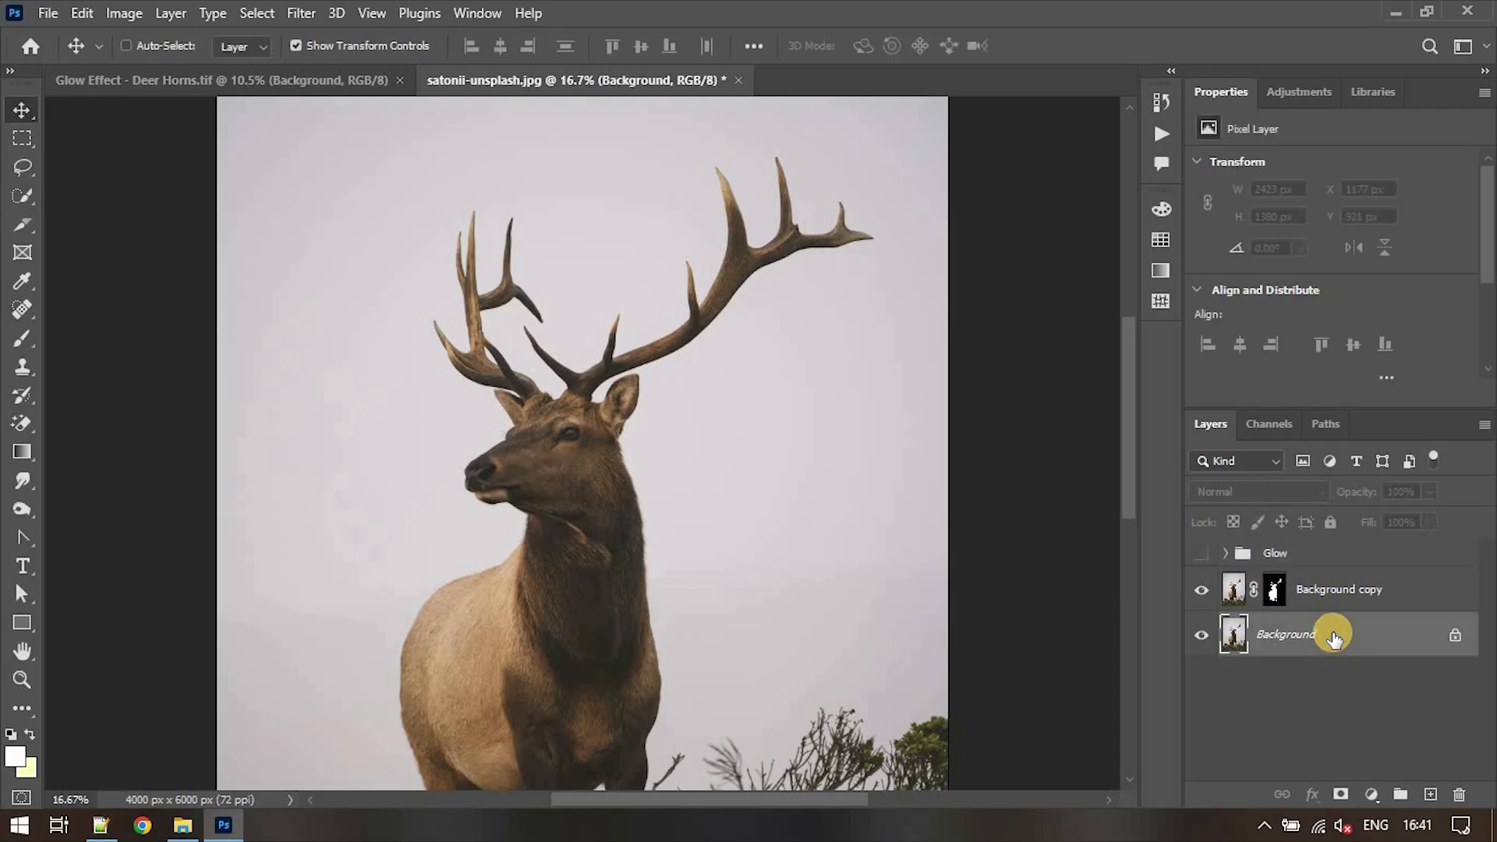
{"action": "left_click", "coordinate": [1371, 795]}
{"action": "left_click", "coordinate": [1377, 679]}
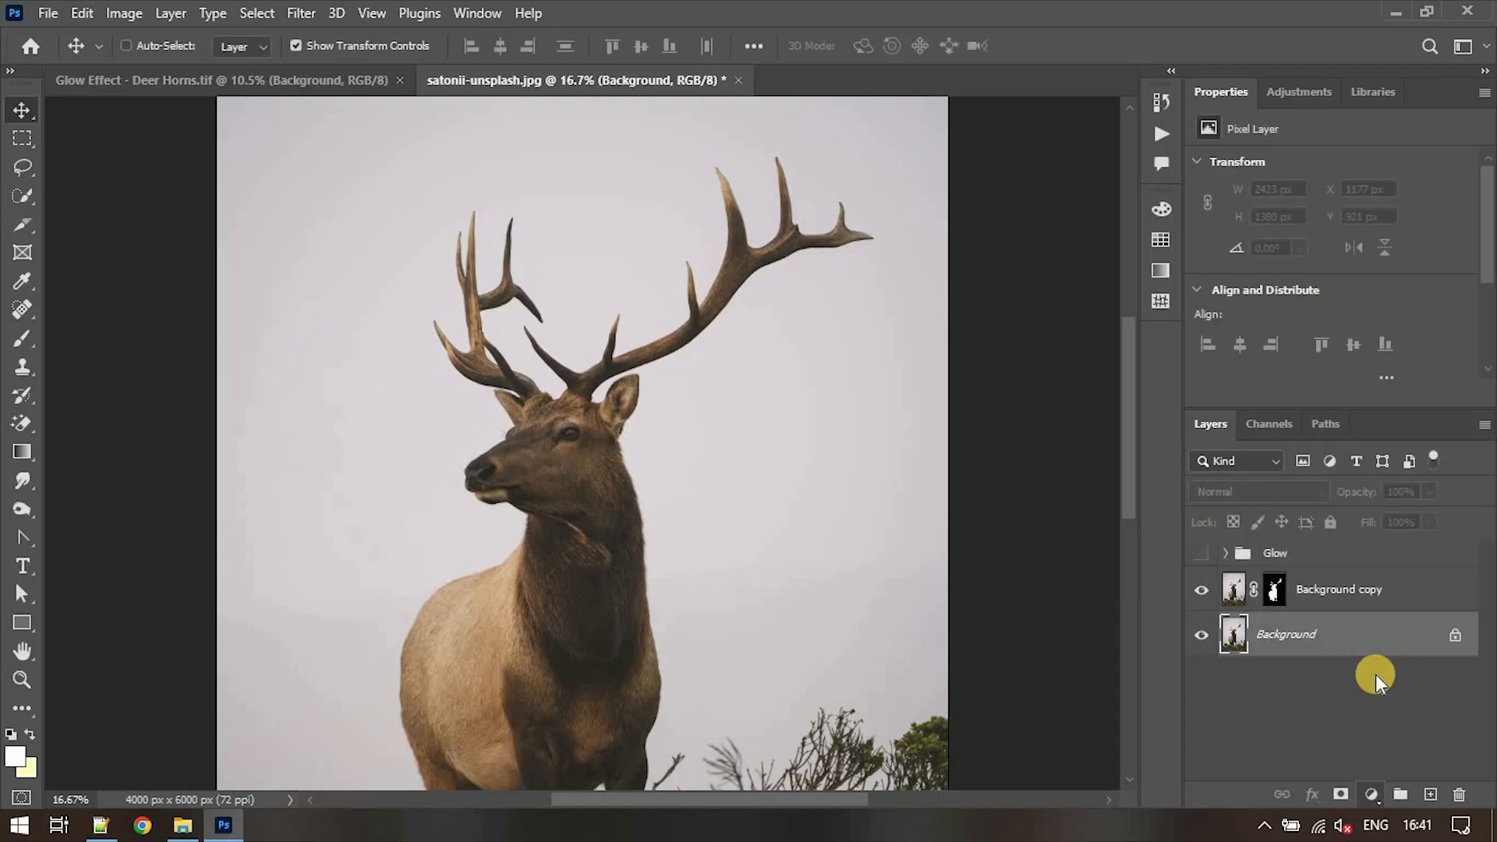
{"action": "left_click", "coordinate": [1375, 166]}
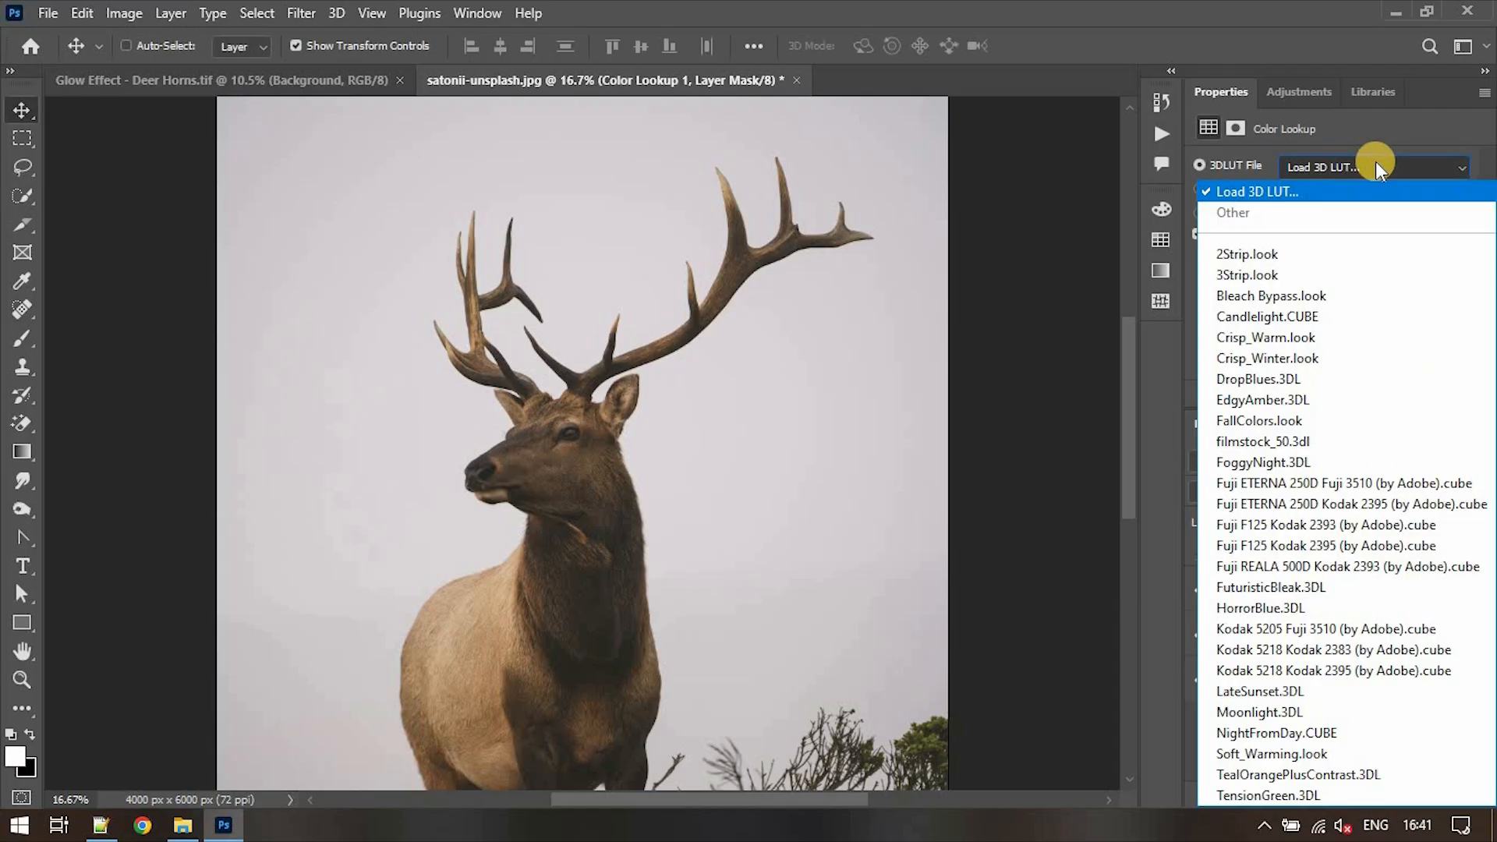
{"action": "left_click", "coordinate": [1325, 712]}
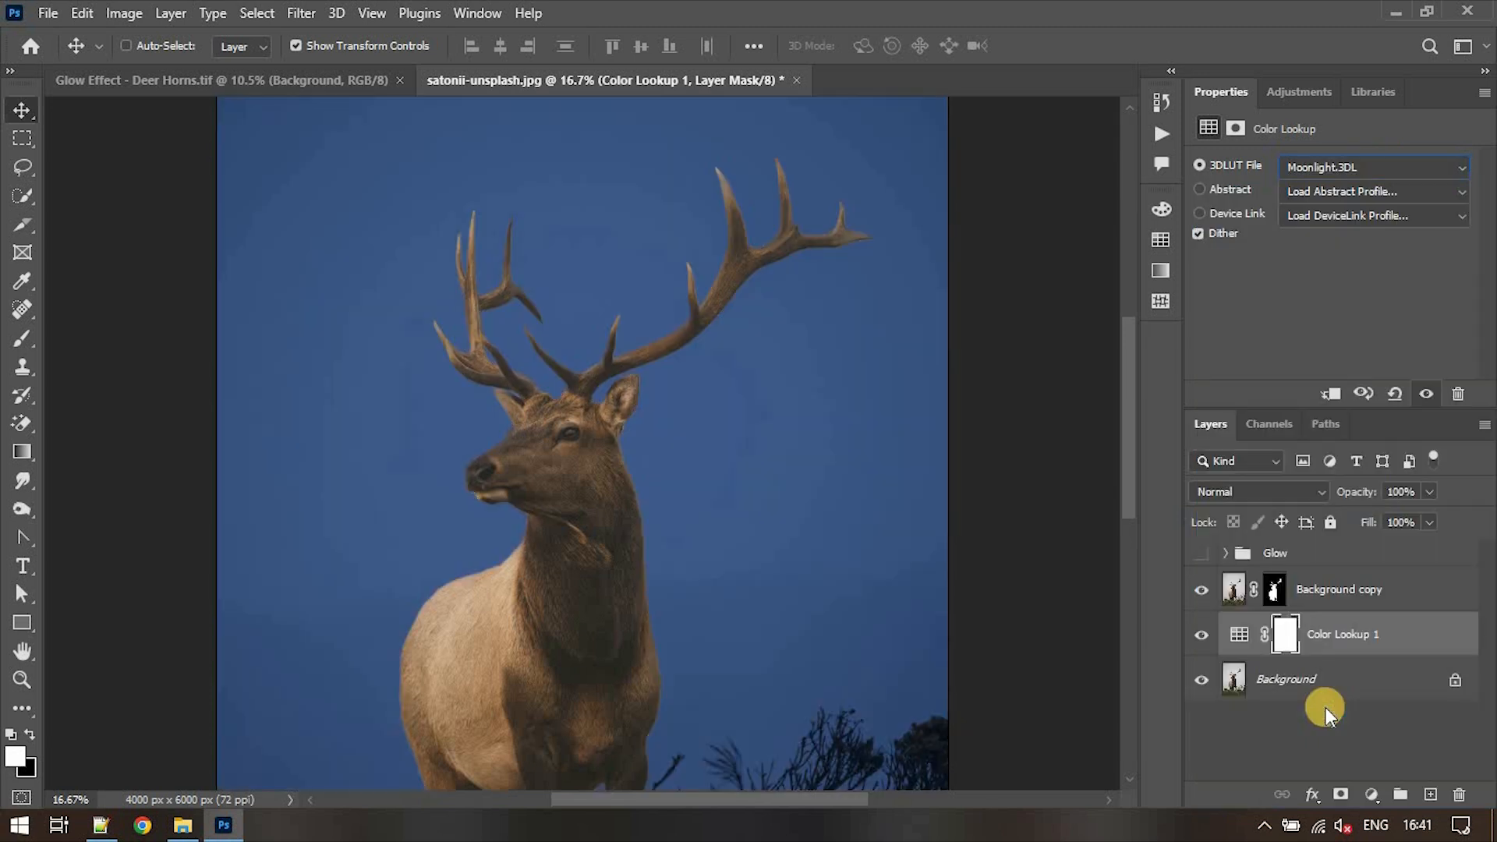
- Add a Black & White adjustment layer above the Color Lookup layer and lower its opacity
{"action": "left_click", "coordinate": [1372, 795]}
{"action": "left_click", "coordinate": [1374, 613]}
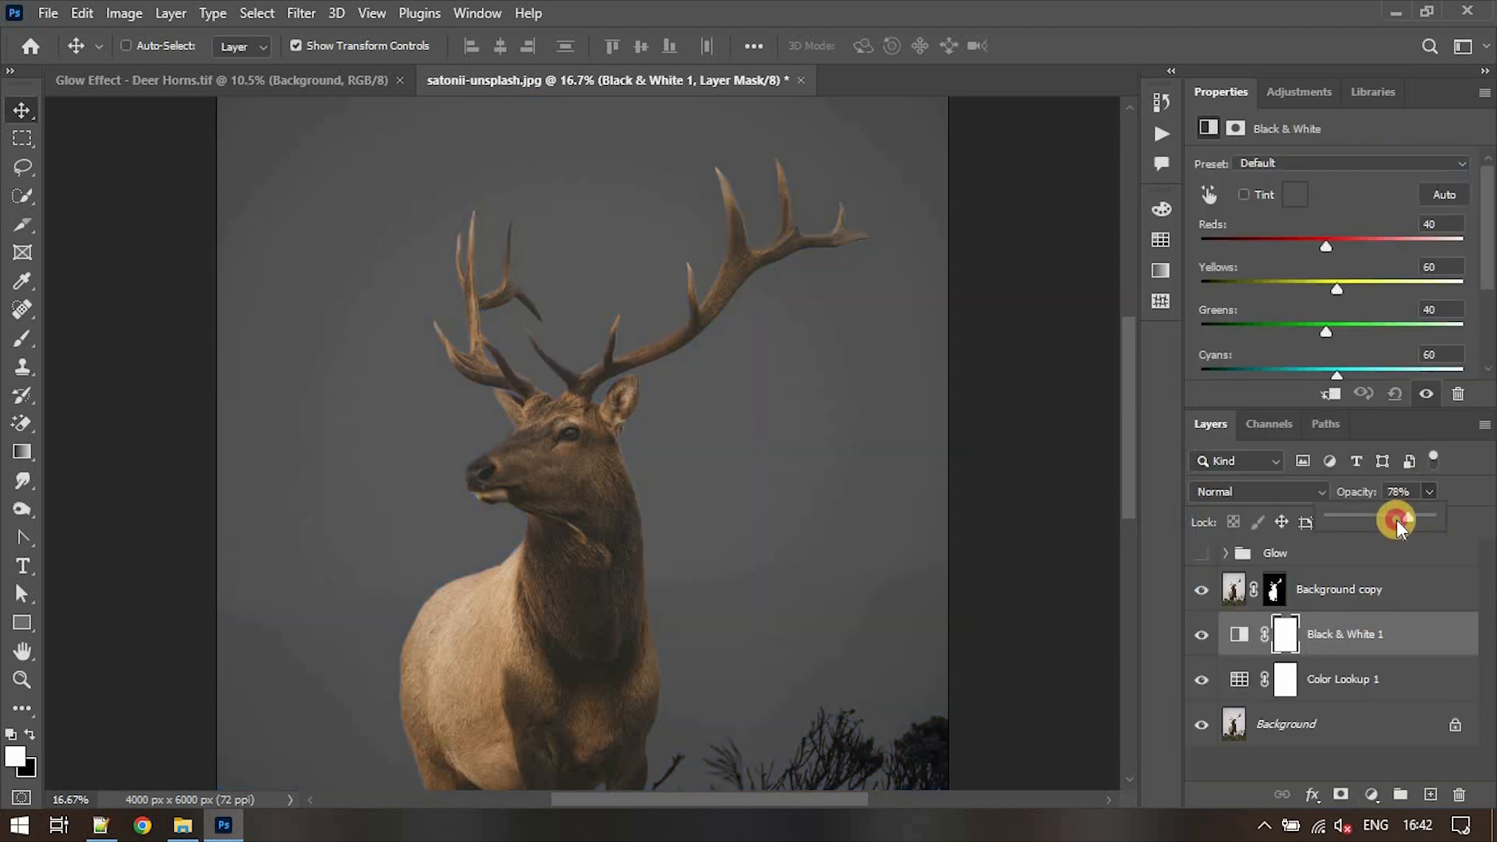
{"action": "left_click_drag", "start_coordinate": [1379, 522], "coordinate": [1378, 521]}
{"action": "left_click", "coordinate": [1407, 616]}
- Compare the night background with the Color Lookup and Black & White adjustment layers switched on and off
{"action": "scroll", "coordinate": [792, 542], "scroll_direction": "down", "scroll_amount": 3}
{"action": "scroll", "coordinate": [792, 542], "scroll_direction": "down", "scroll_amount": 3}
{"action": "left_click", "coordinate": [1330, 715]}
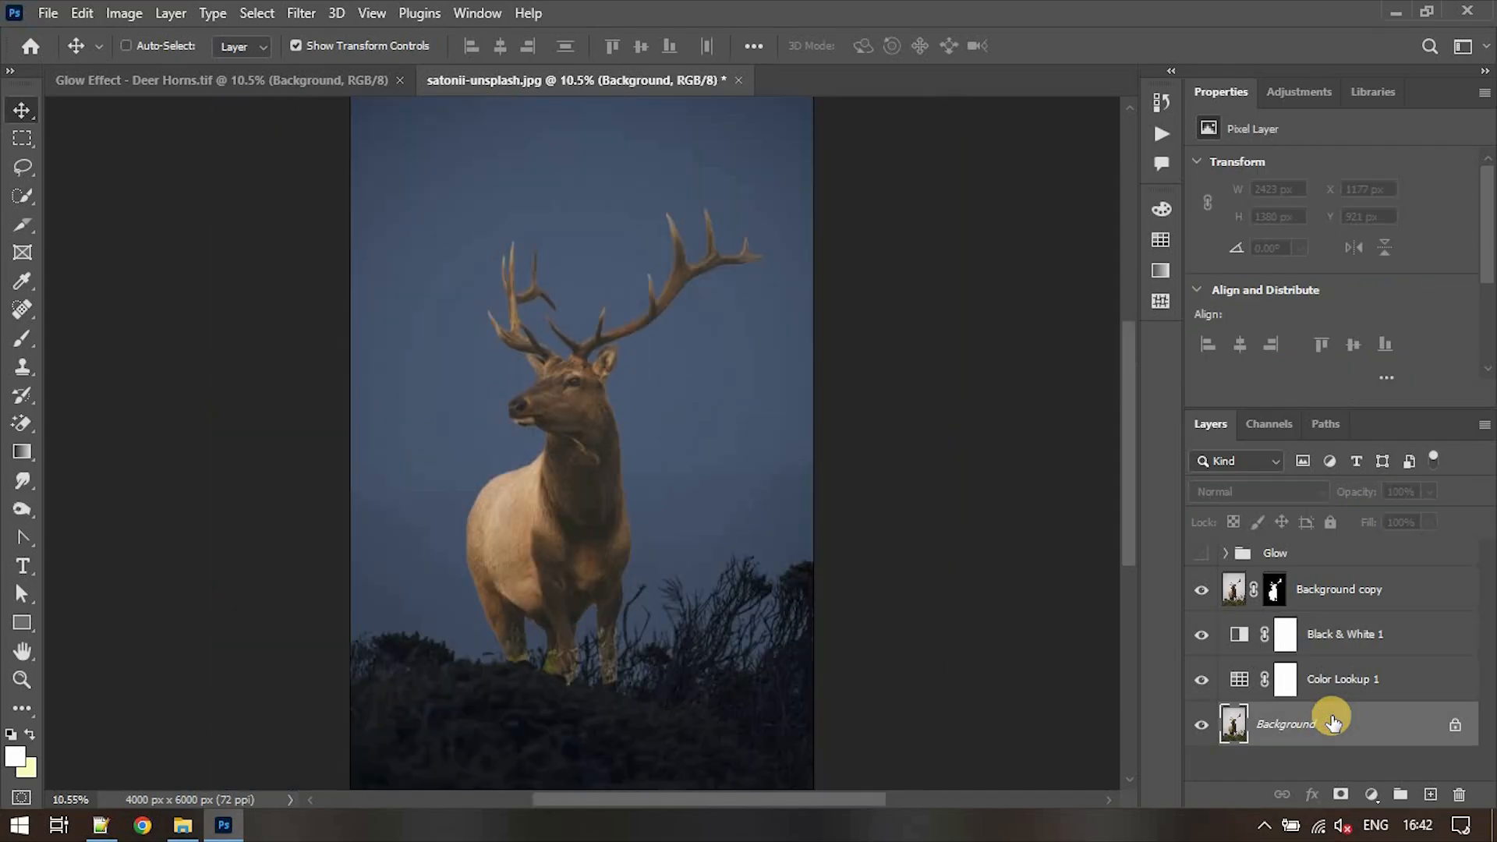
{"action": "left_click", "coordinate": [1202, 679]}
{"action": "left_click", "coordinate": [1202, 679]}
{"action": "left_click", "coordinate": [1201, 638]}
{"action": "left_click", "coordinate": [1201, 636]}
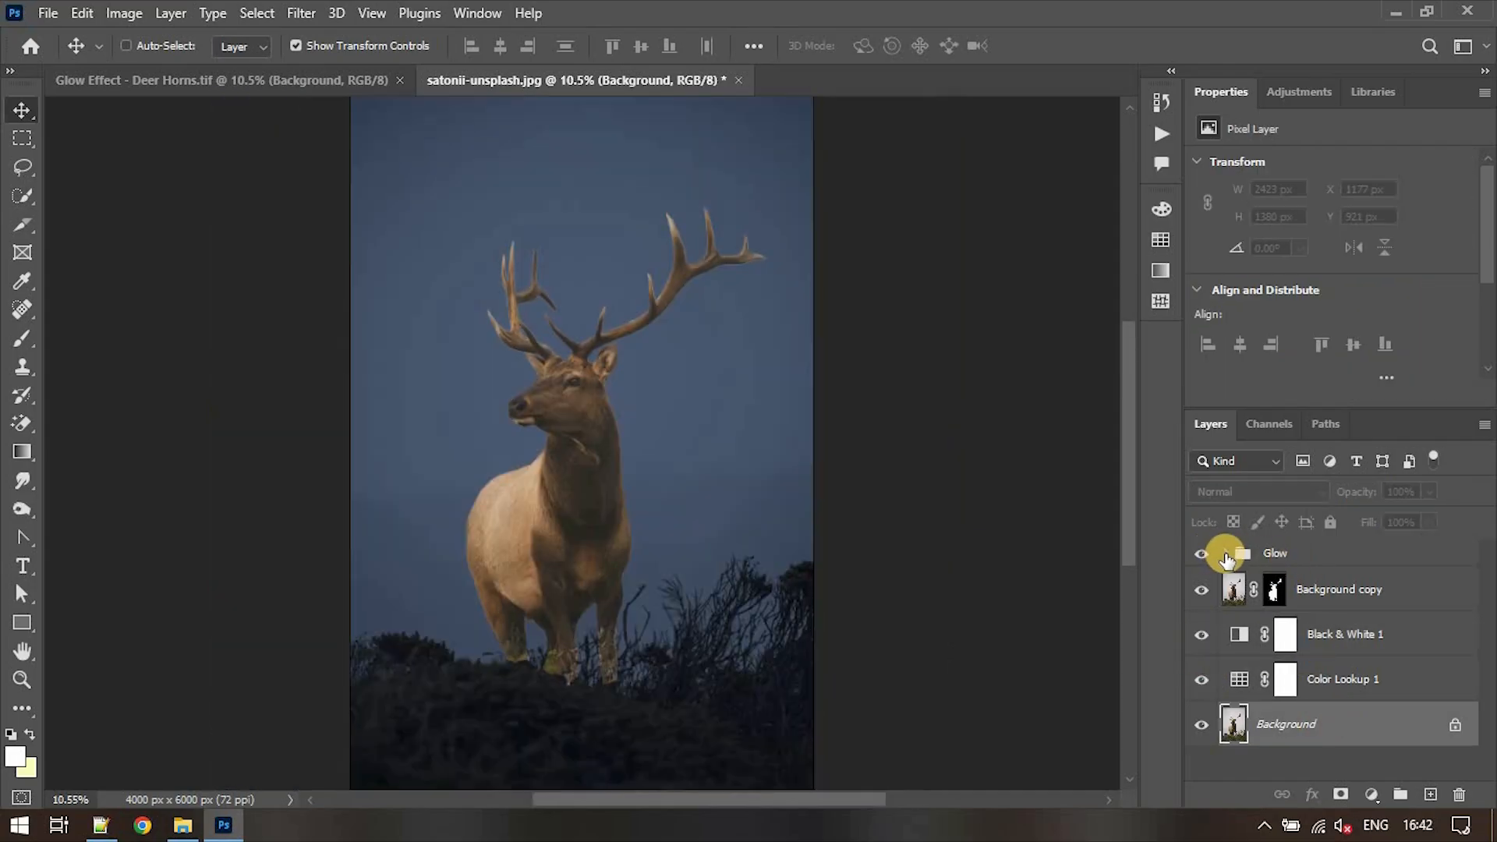
- Expand the Glow group and convert its Horns layer to a smart object
{"action": "left_click", "coordinate": [1225, 554]}
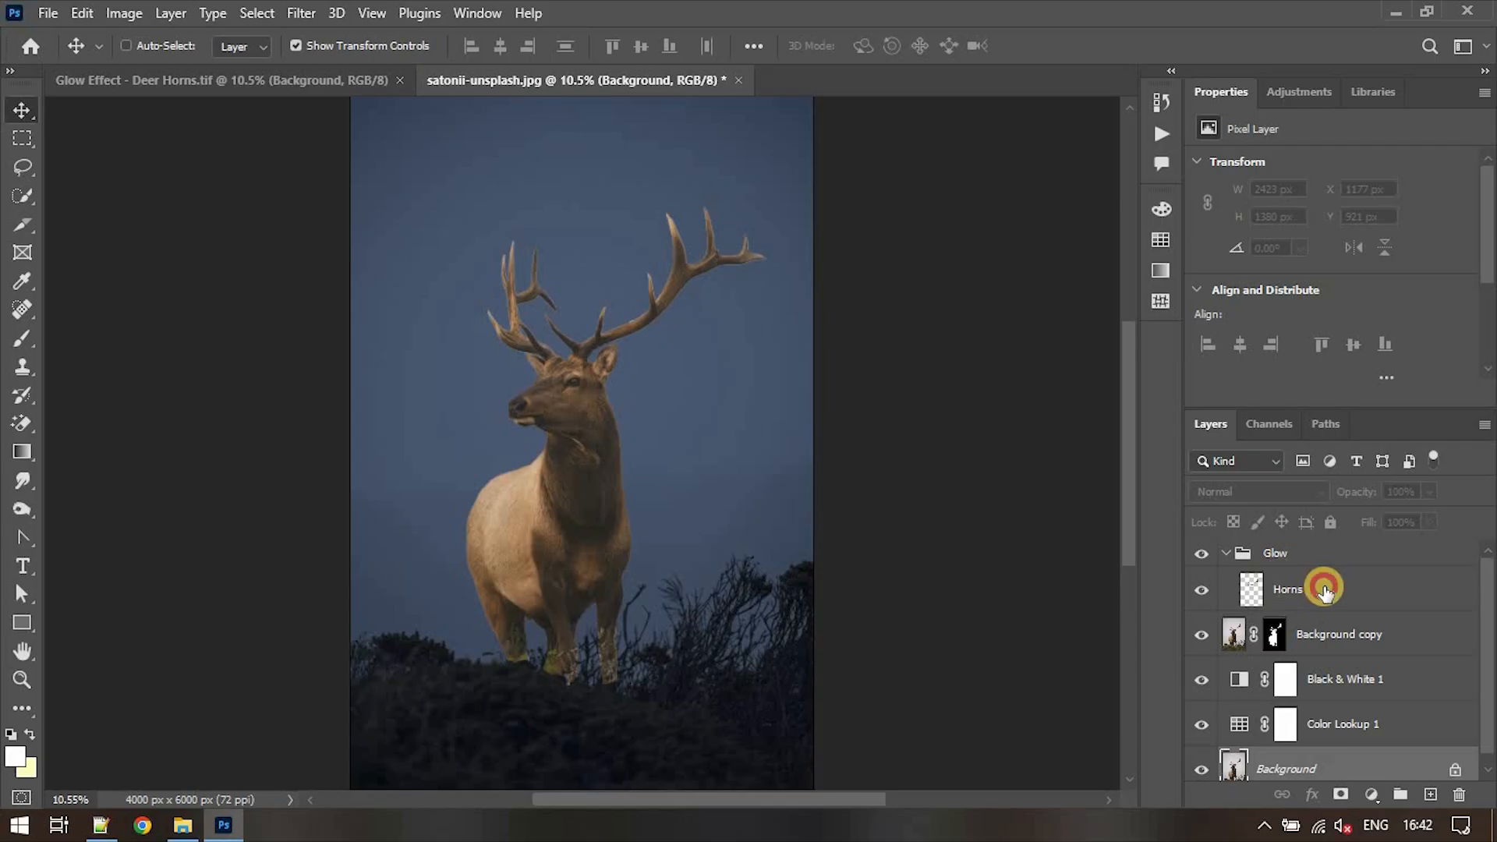
{"action": "left_click", "coordinate": [1325, 591]}
{"action": "right_click", "coordinate": [1328, 594]}
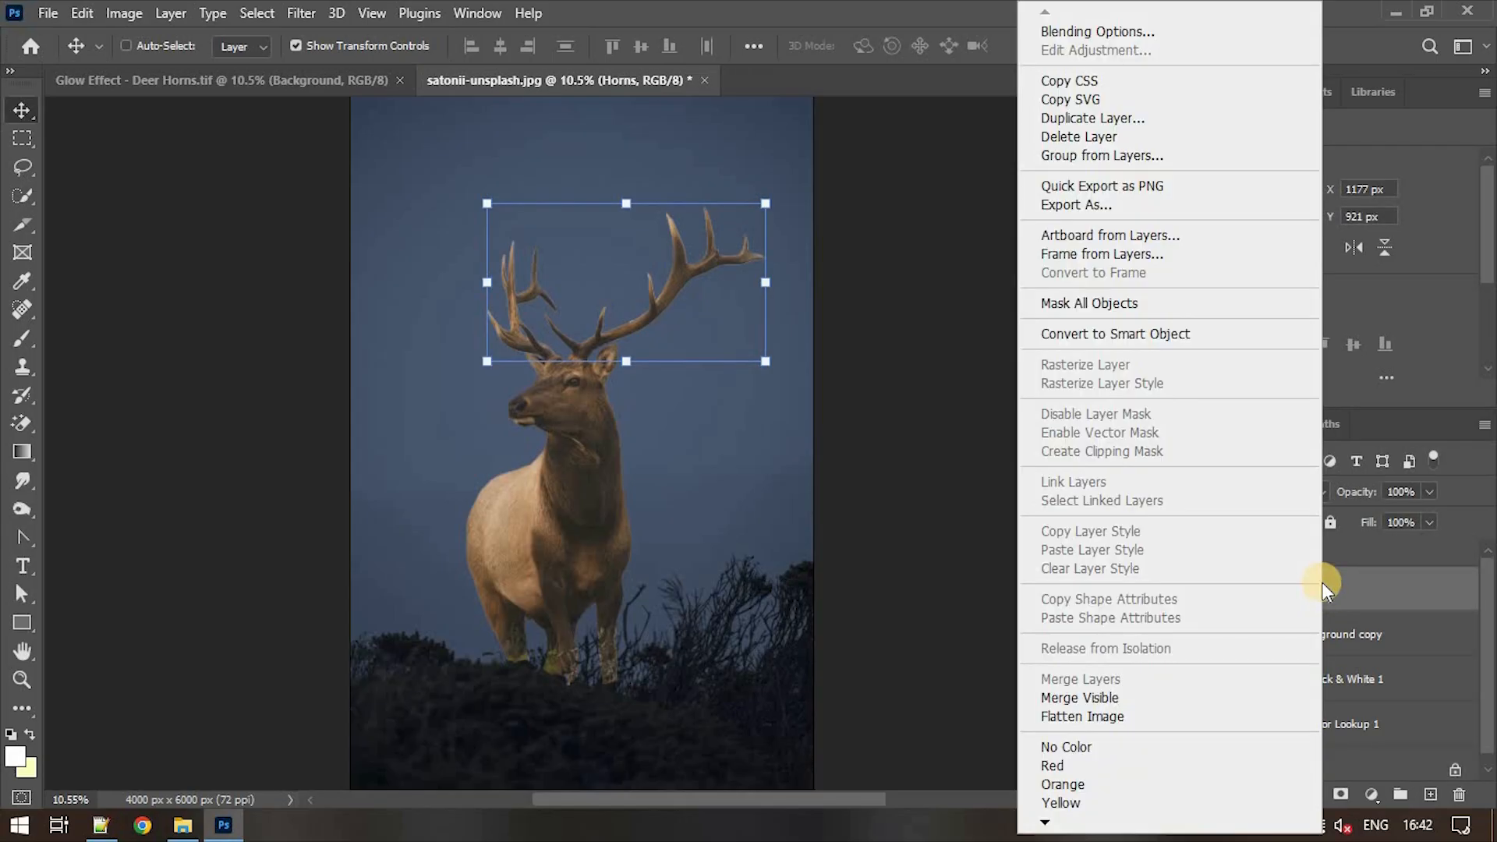
{"action": "left_click", "coordinate": [1179, 332]}
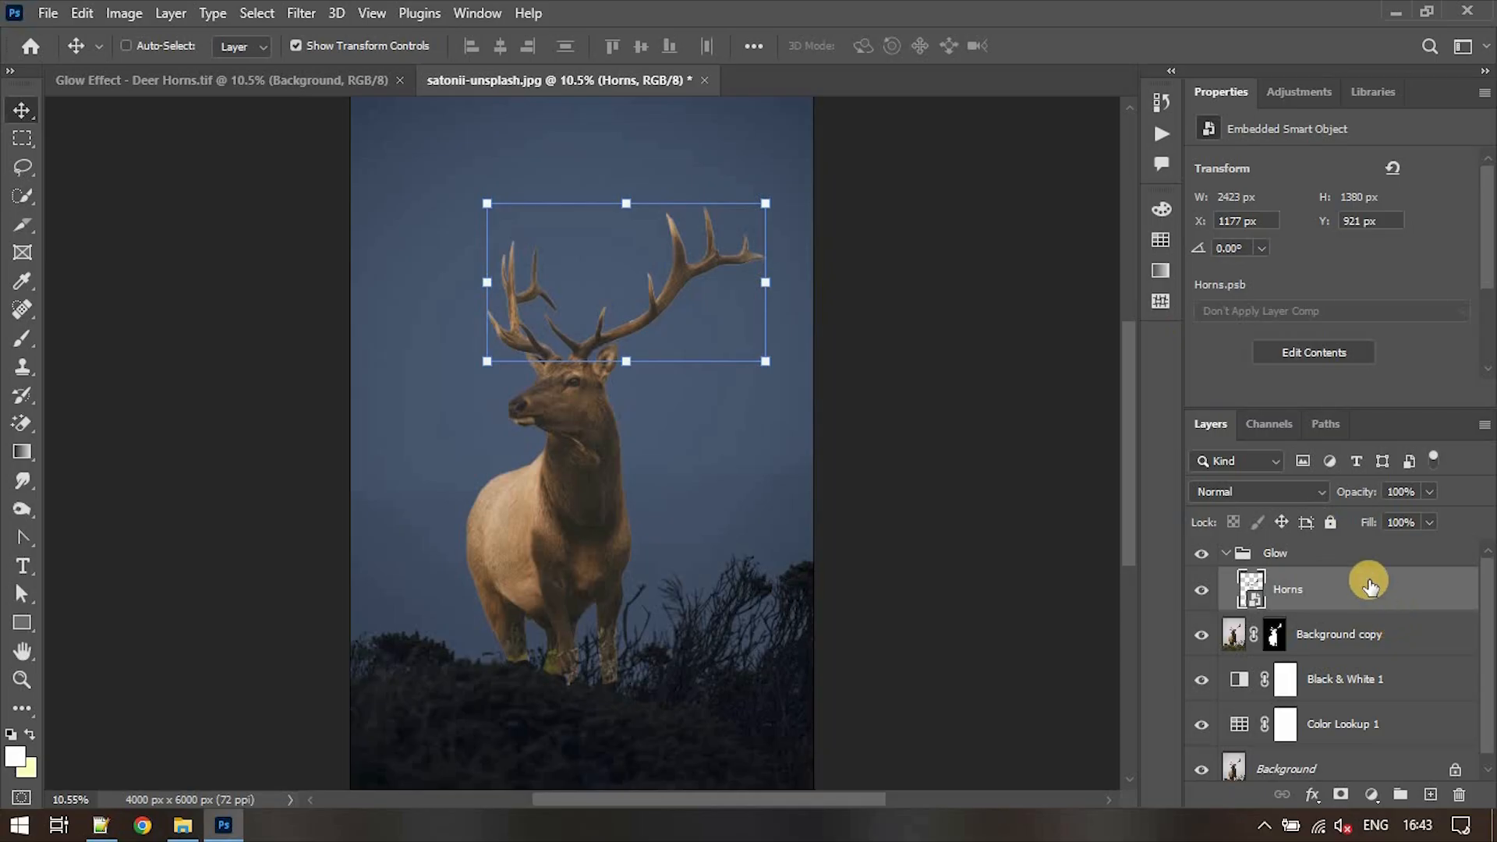
- Duplicate the Horns smart object and set the duplicate's blend mode to Linear Dodge (Add)
{"action": "key", "text": "ctrl+j"}
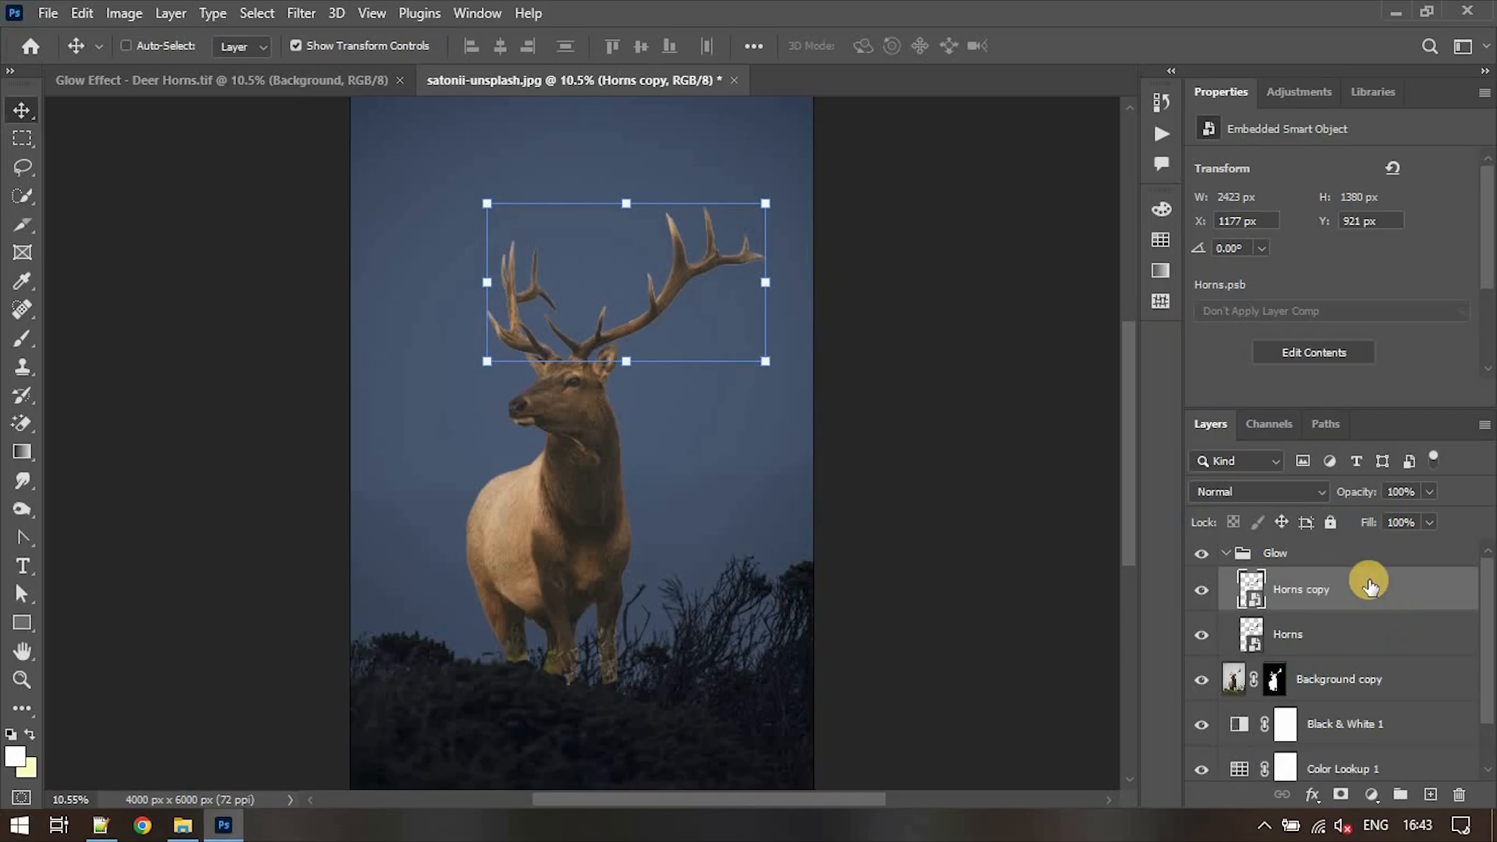
{"action": "left_click", "coordinate": [1302, 491]}
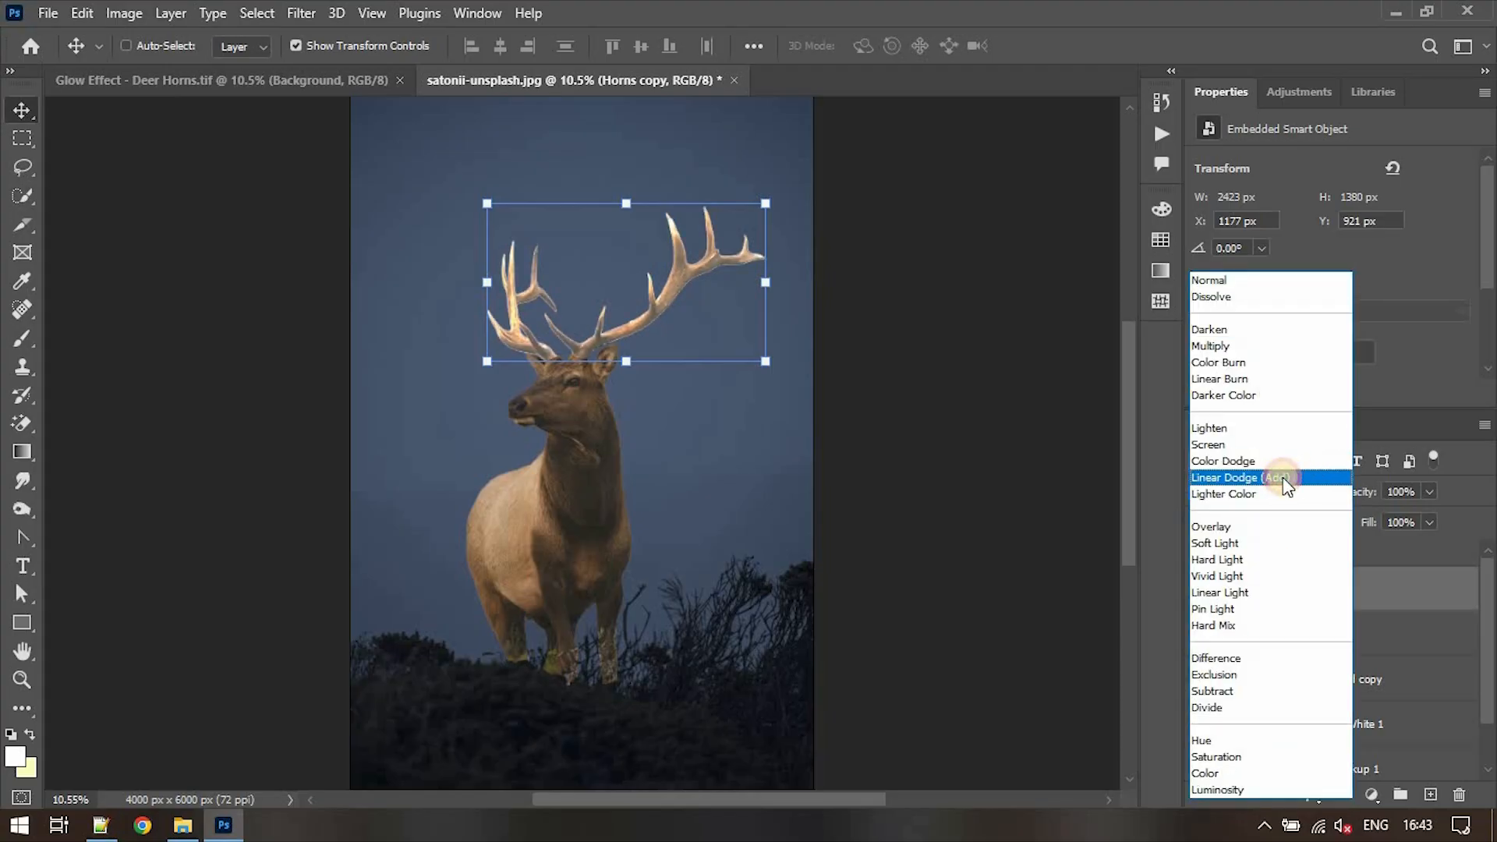
{"action": "left_click", "coordinate": [1283, 477]}
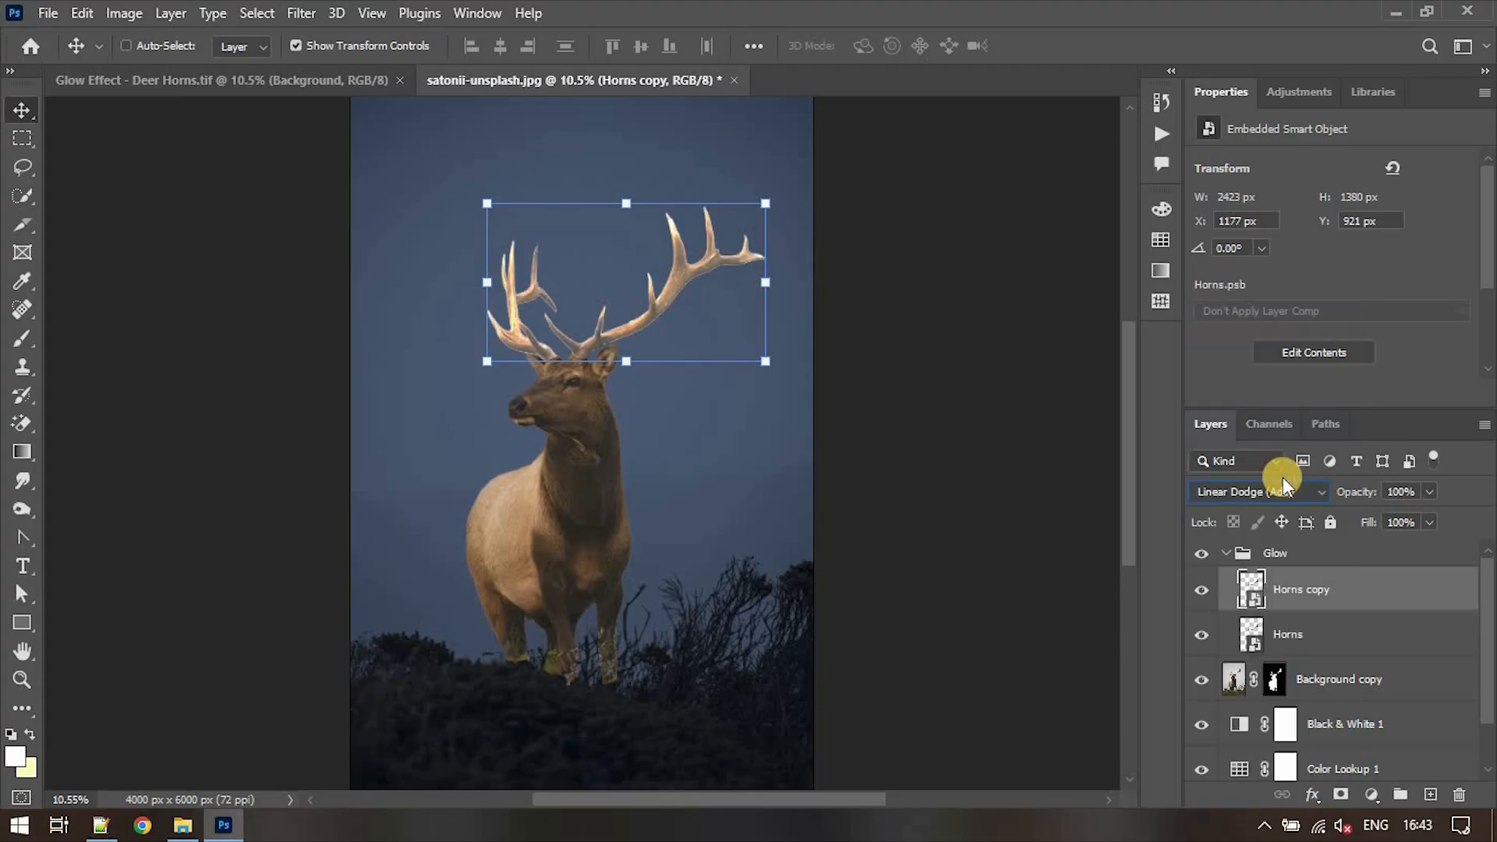
- Apply a Gaussian Blur with a 5 pixel radius to the Horns copy layer
{"action": "left_click", "coordinate": [298, 16]}
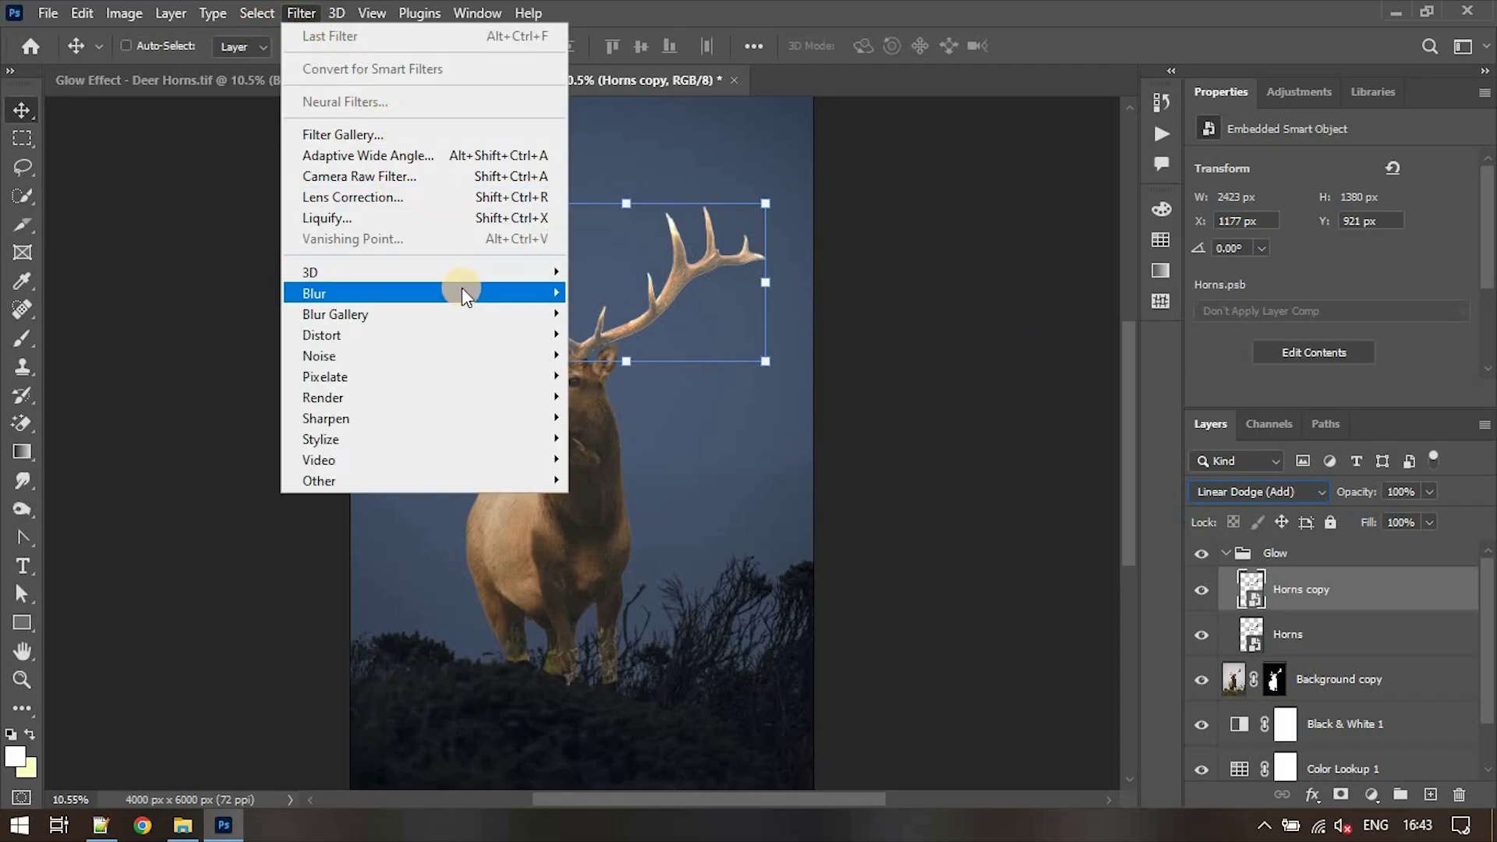
{"action": "mouse_move", "coordinate": [467, 303]}
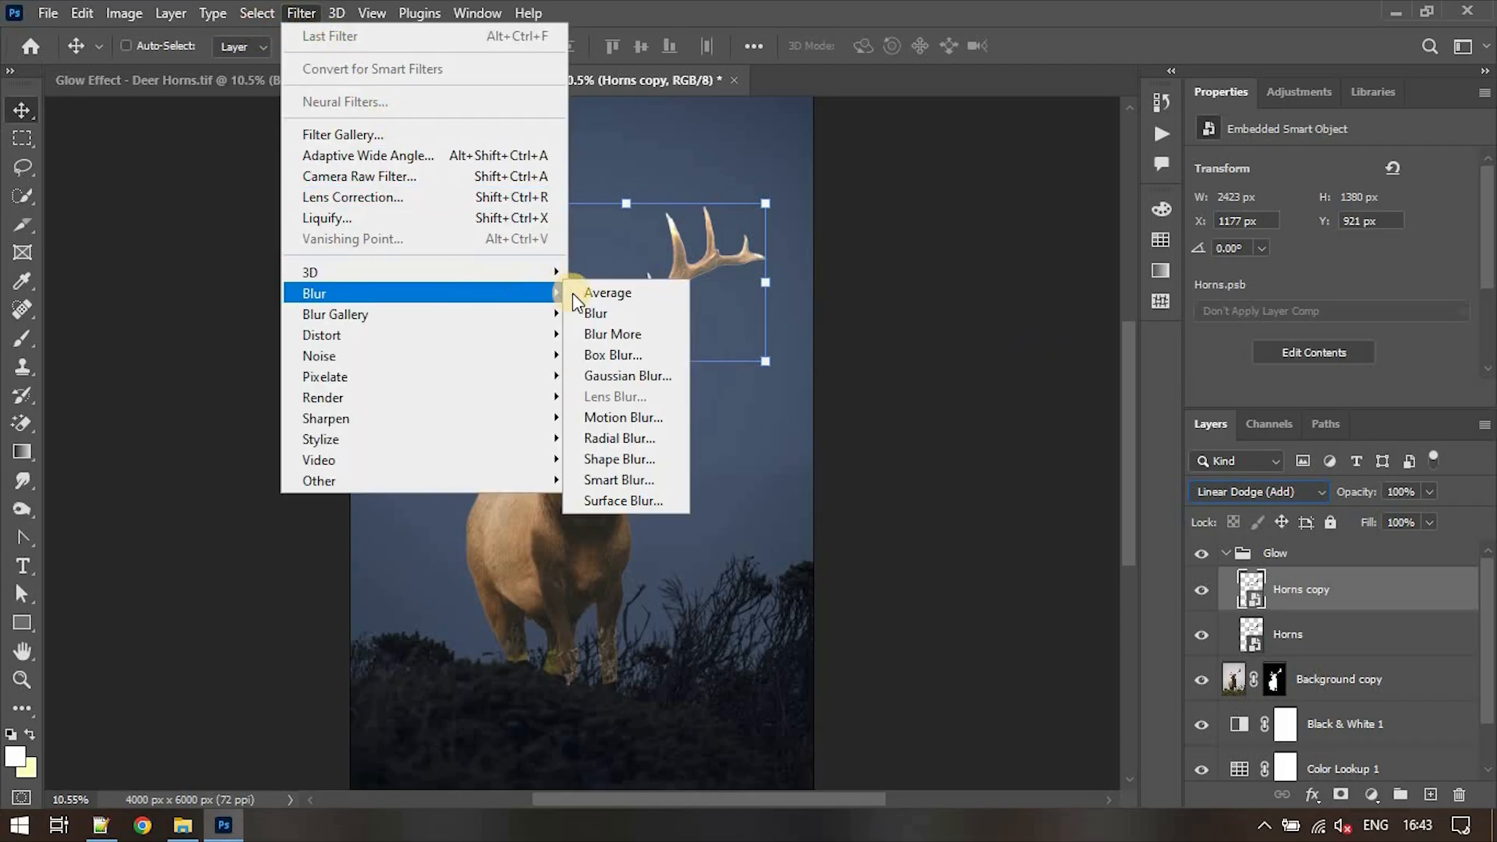
{"action": "left_click", "coordinate": [595, 380]}
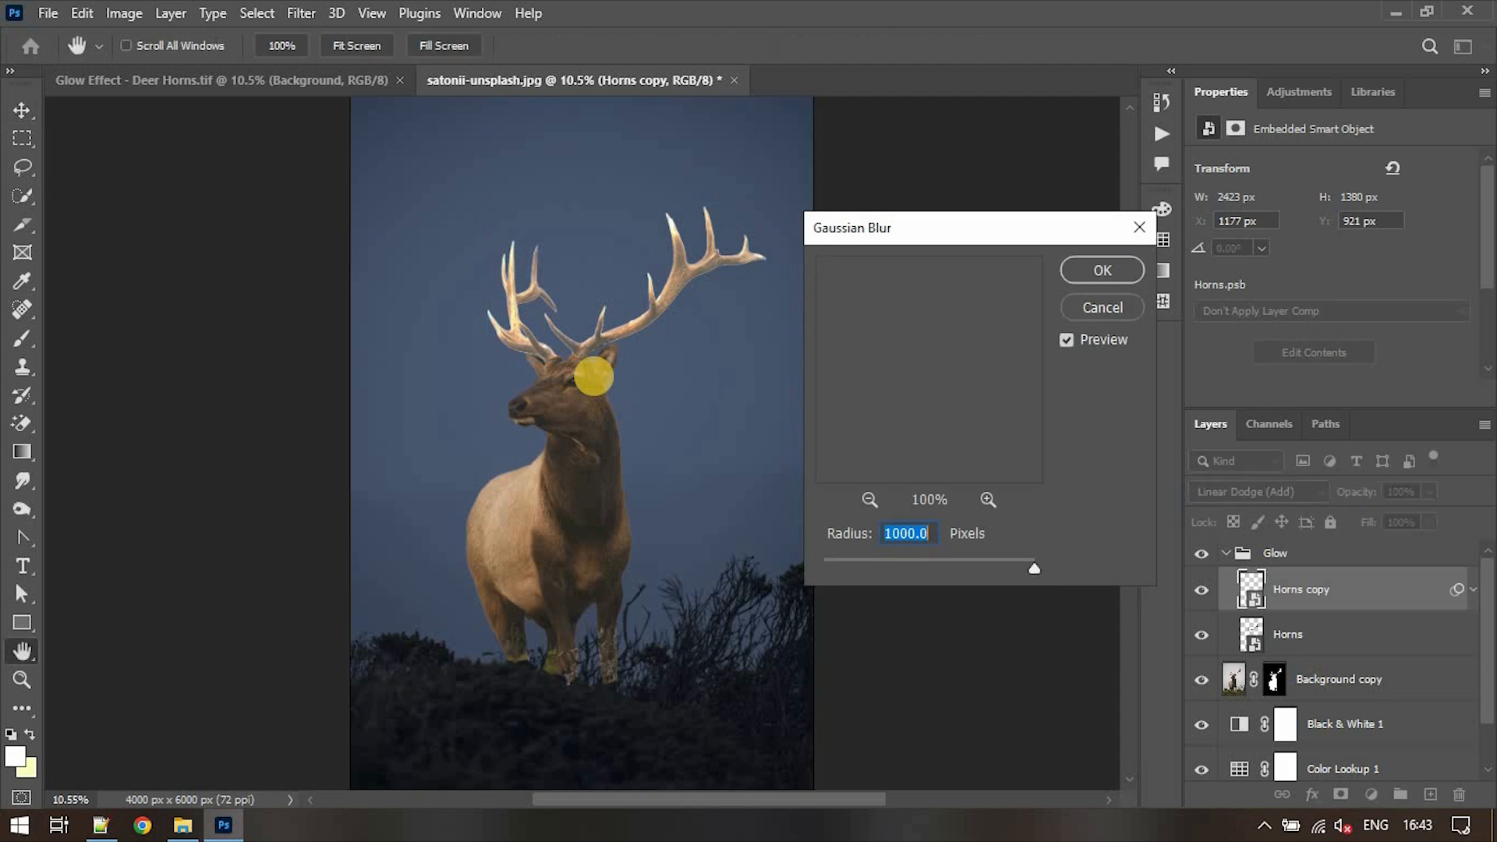
{"action": "type", "text": "5"}
{"action": "left_click", "coordinate": [660, 294]}
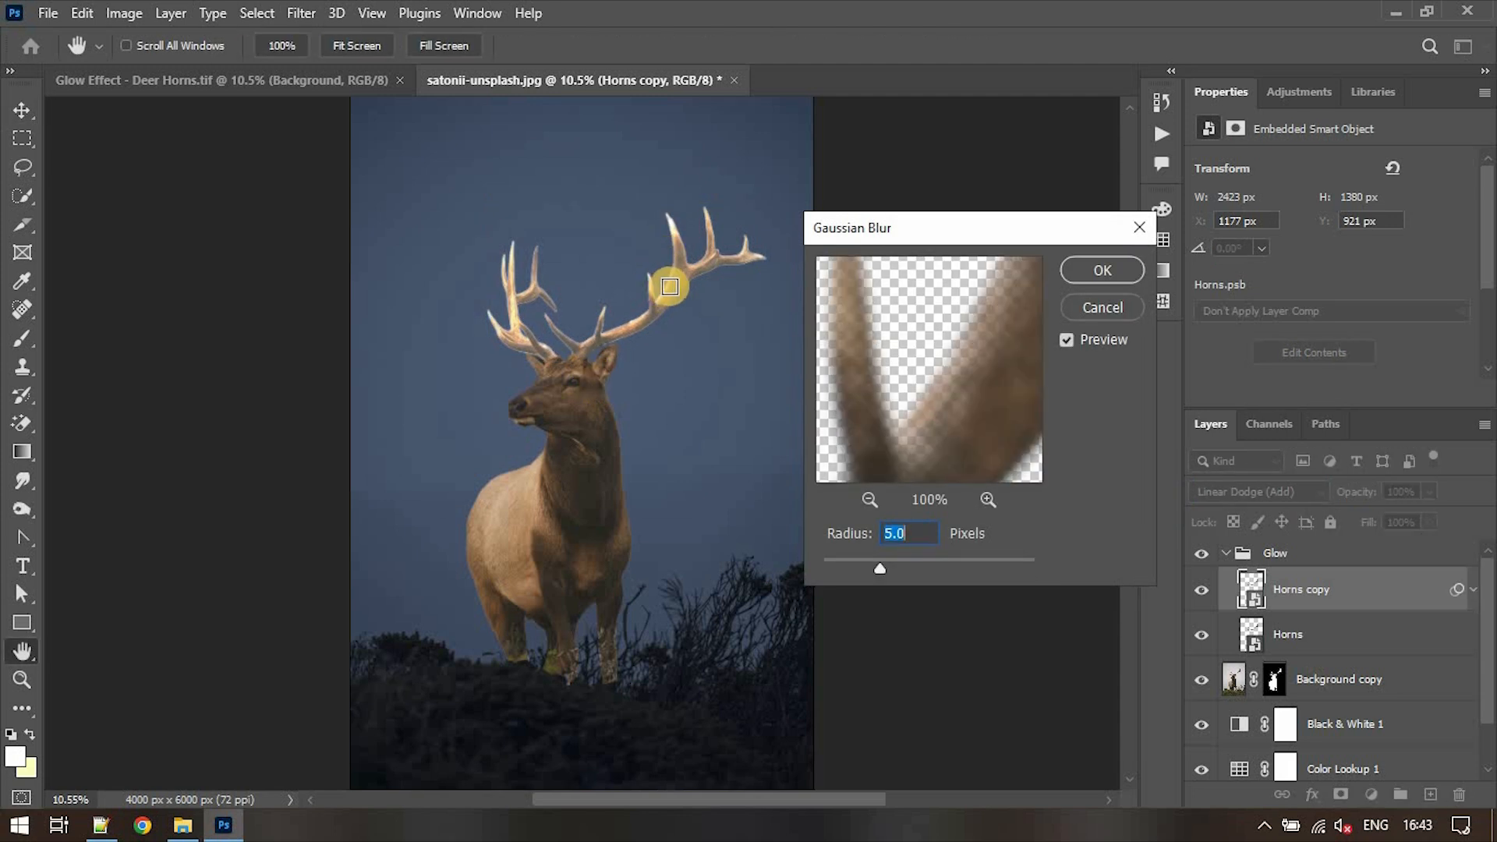
{"action": "left_click", "coordinate": [1085, 266]}
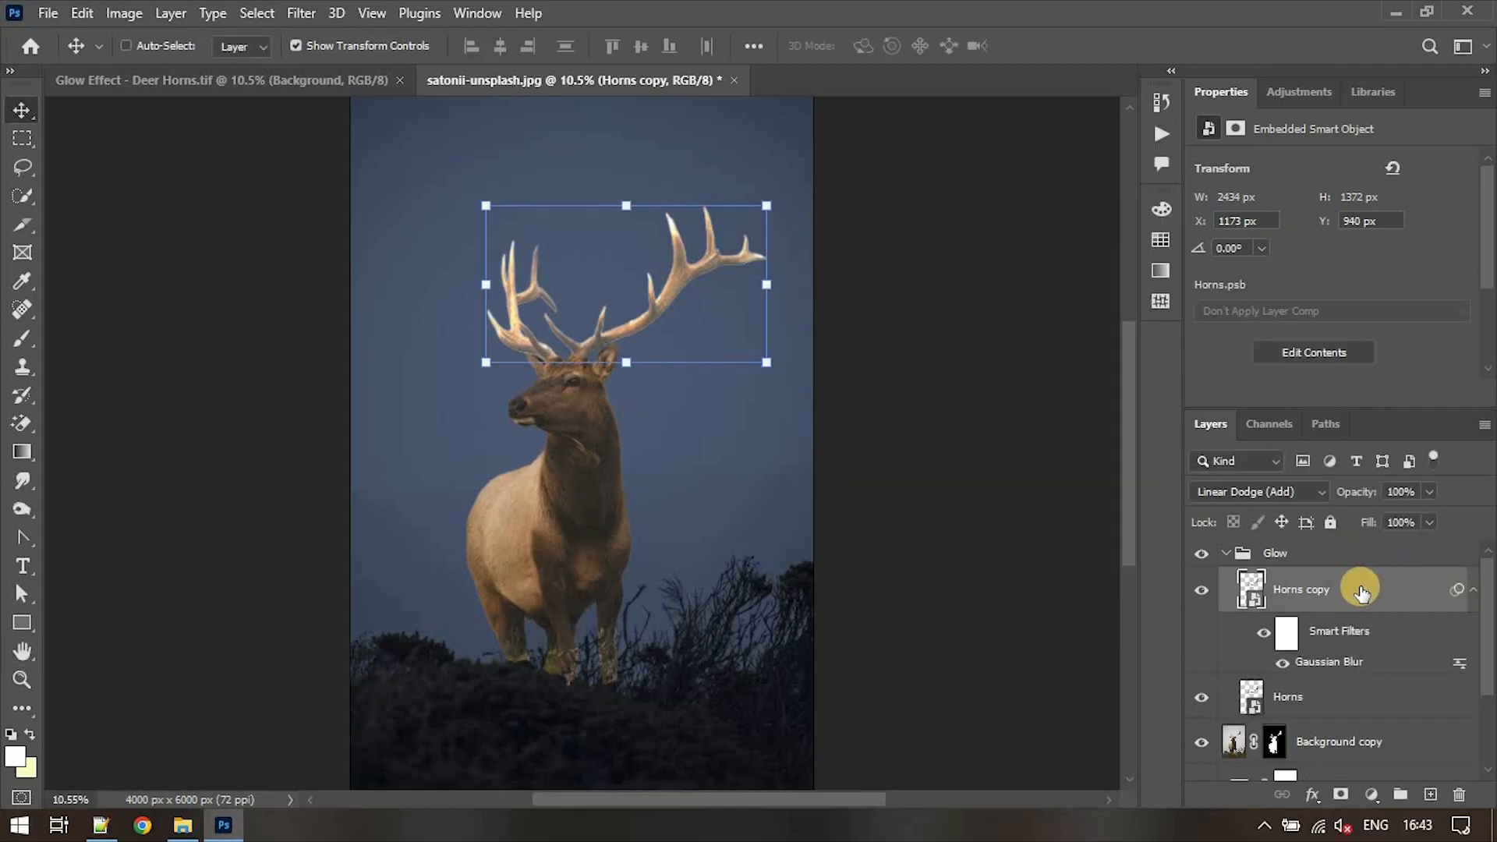
- Duplicate the Horns copy layer, increase the duplicate's Gaussian Blur radius, and check its effect by toggling its visibility
{"action": "key", "text": "ctrl+j"}
{"action": "double_click", "coordinate": [1326, 661]}
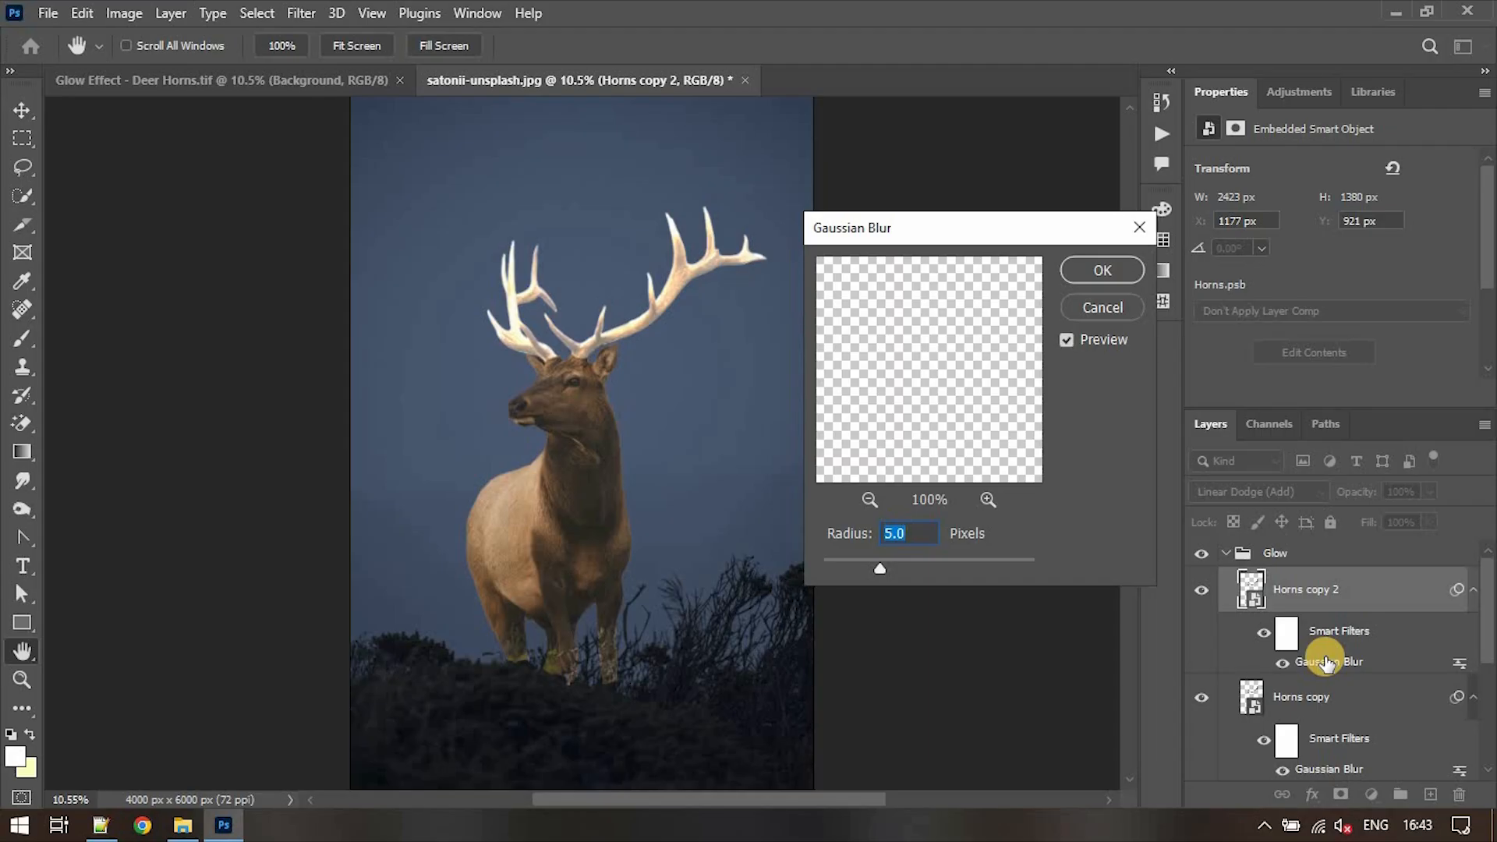
{"action": "type", "text": "00"}
{"action": "key", "text": "Return"}
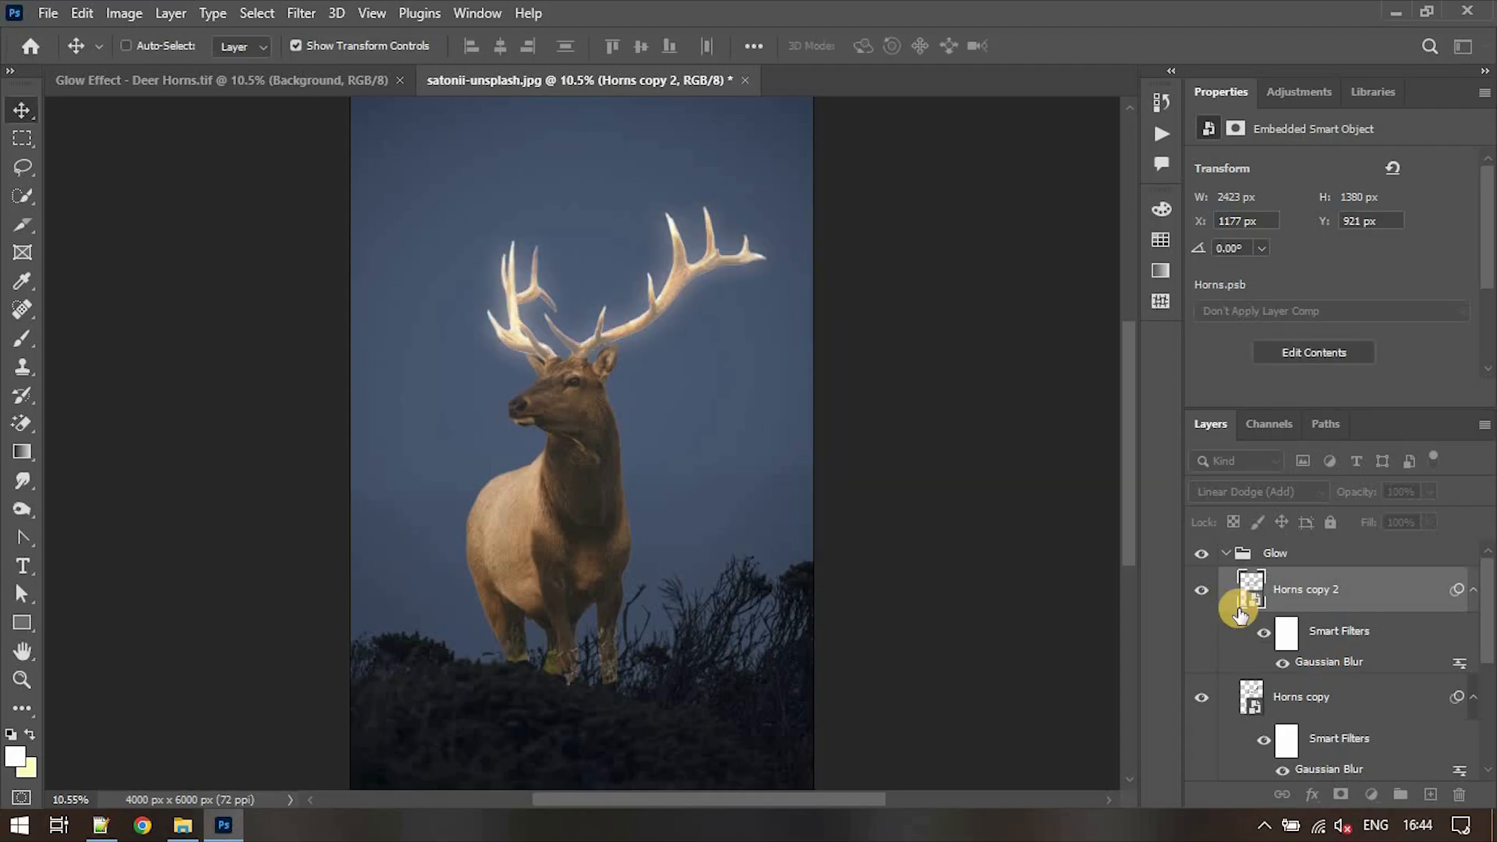
{"action": "left_click", "coordinate": [1201, 596]}
{"action": "left_click", "coordinate": [1201, 596]}
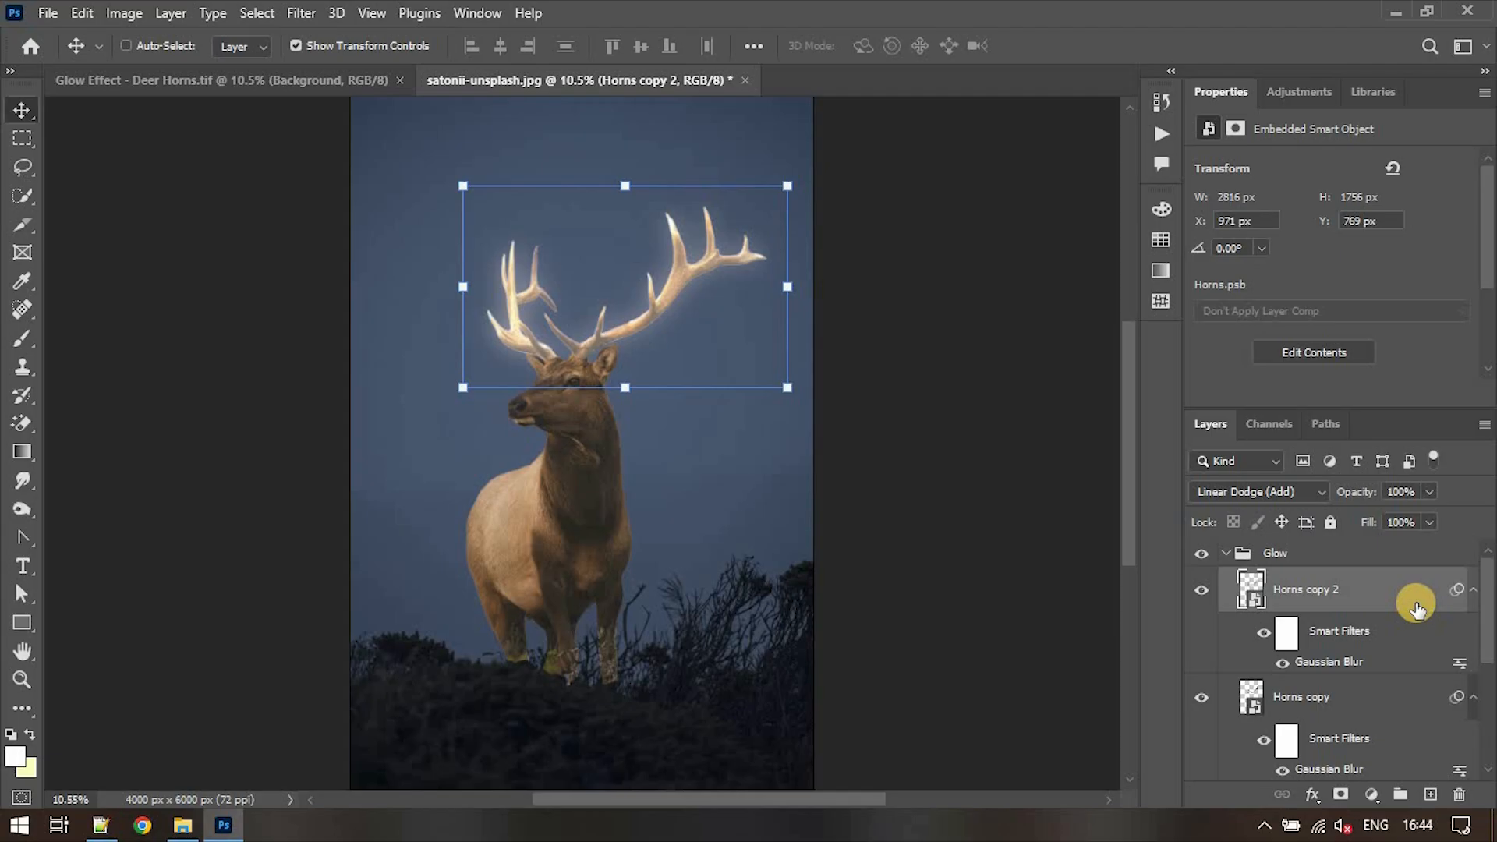
- Duplicate the Horns copy 2 layer and set the duplicate's Gaussian Blur radius to 250 pixels
{"action": "double_click", "coordinate": [1341, 664]}
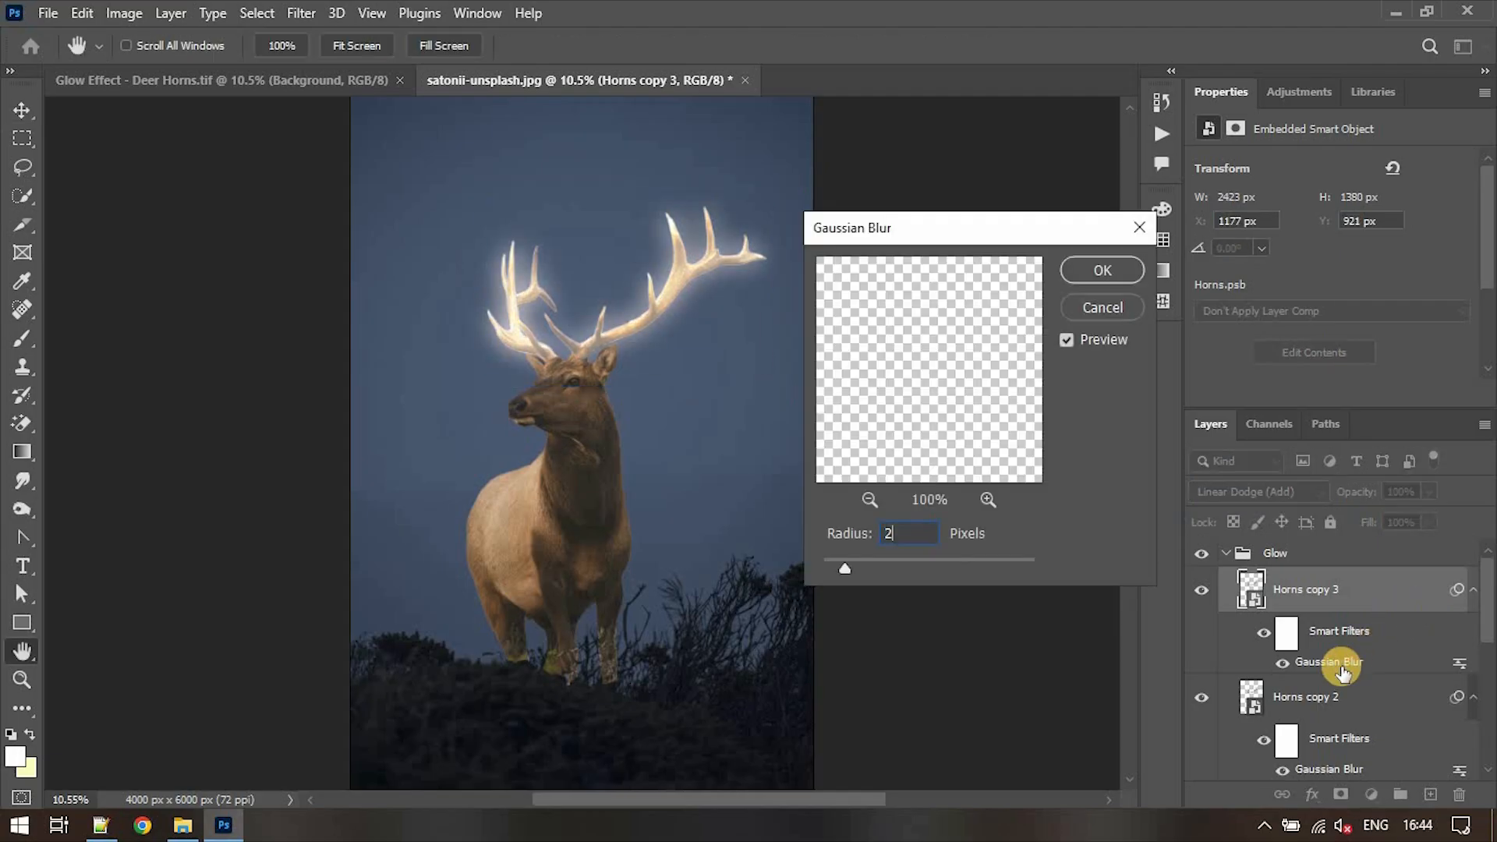
{"action": "type", "text": "250"}
{"action": "key", "text": "Return"}
{"action": "left_click", "coordinate": [1201, 592]}
{"action": "left_click", "coordinate": [1202, 592]}
- Duplicate the Horns copy 3 layer and increase the duplicate's Gaussian Blur radius for the widest glow
{"action": "key", "text": "ctrl+j"}
{"action": "double_click", "coordinate": [1339, 662]}
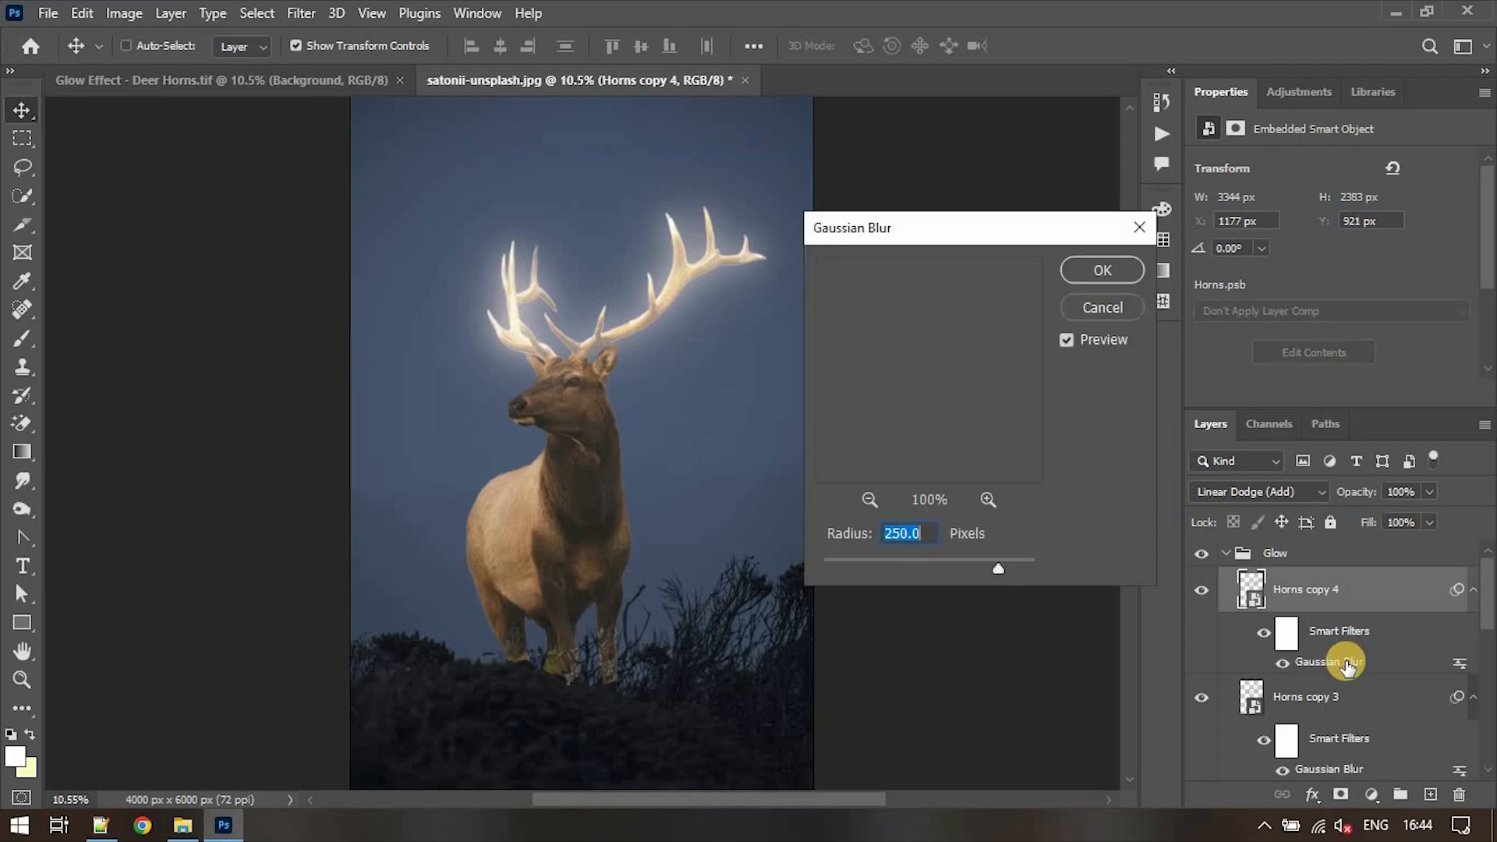
{"action": "type", "text": "5"}
{"action": "key", "text": "Return"}
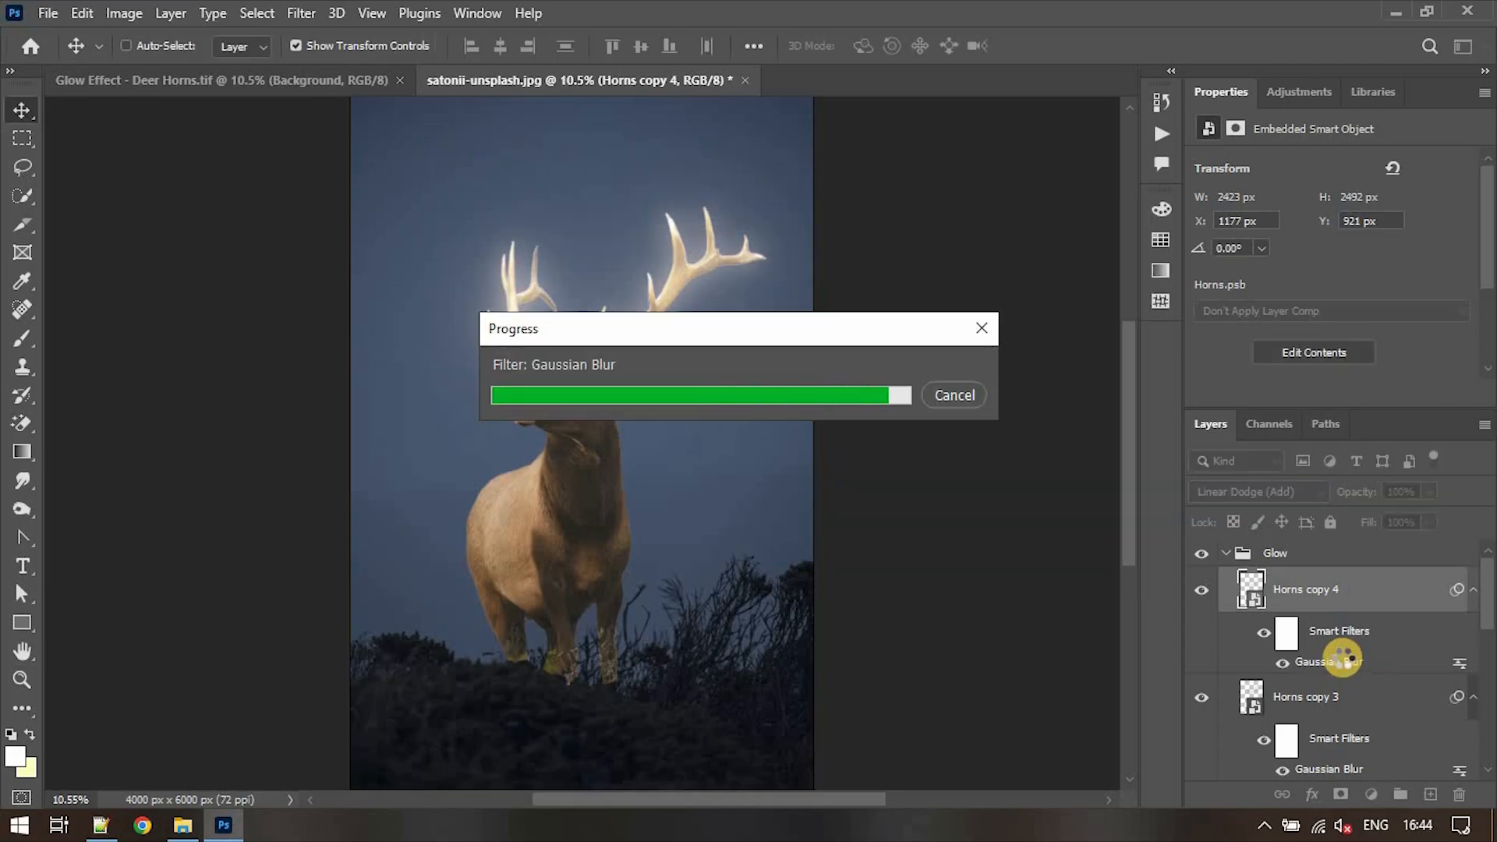
- Collapse the Glow group and compare the antlers with the group hidden and shown
{"action": "left_click", "coordinate": [1224, 556]}
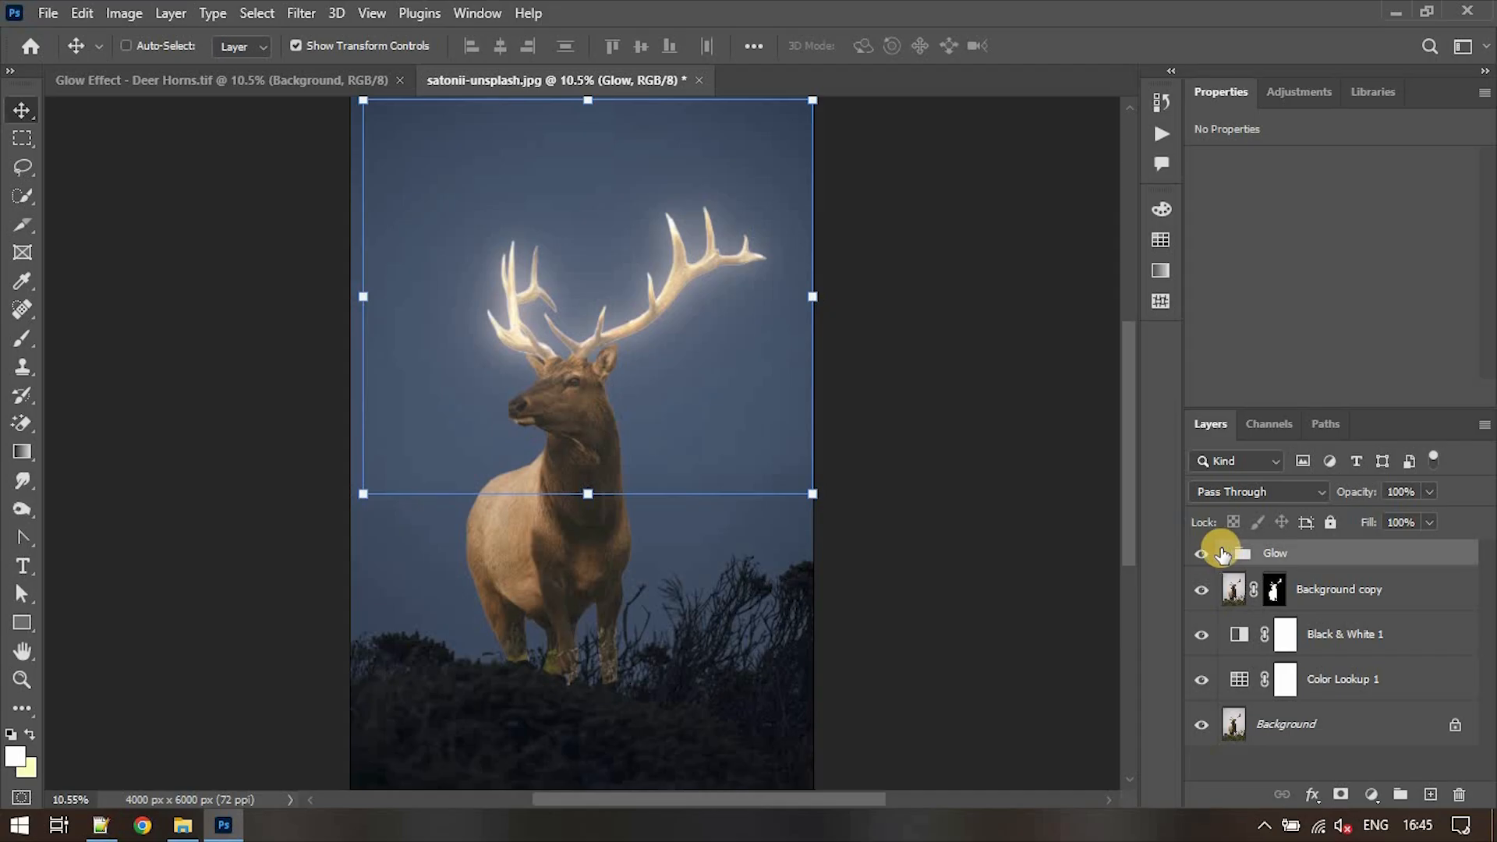
{"action": "left_click", "coordinate": [1202, 553]}
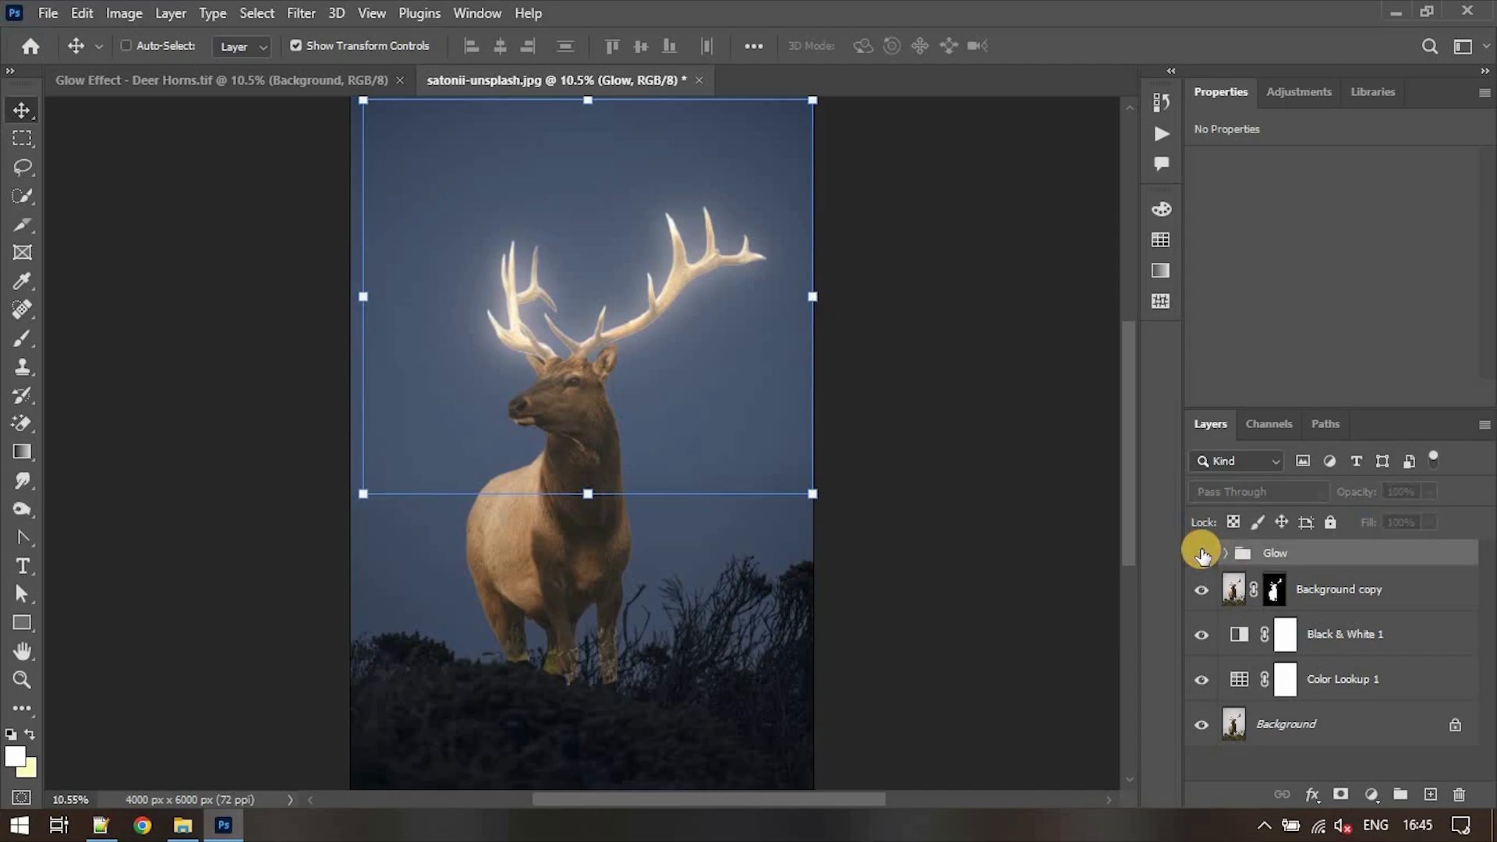
{"action": "left_click", "coordinate": [1201, 553]}
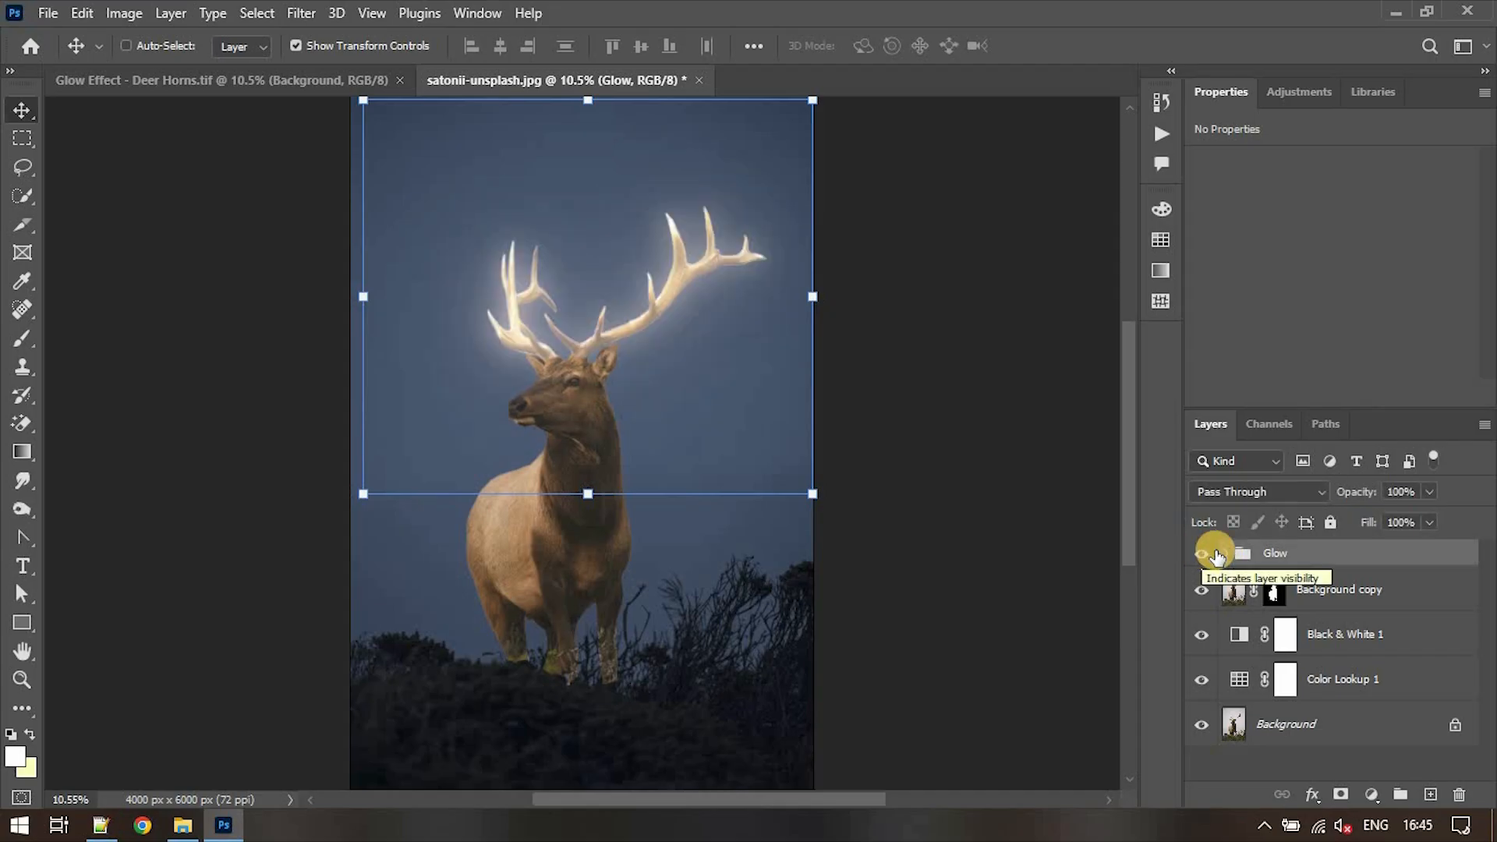
- Add a Hue/Saturation adjustment layer above the Glow group and clip it to the group
{"action": "left_click", "coordinate": [1371, 795]}
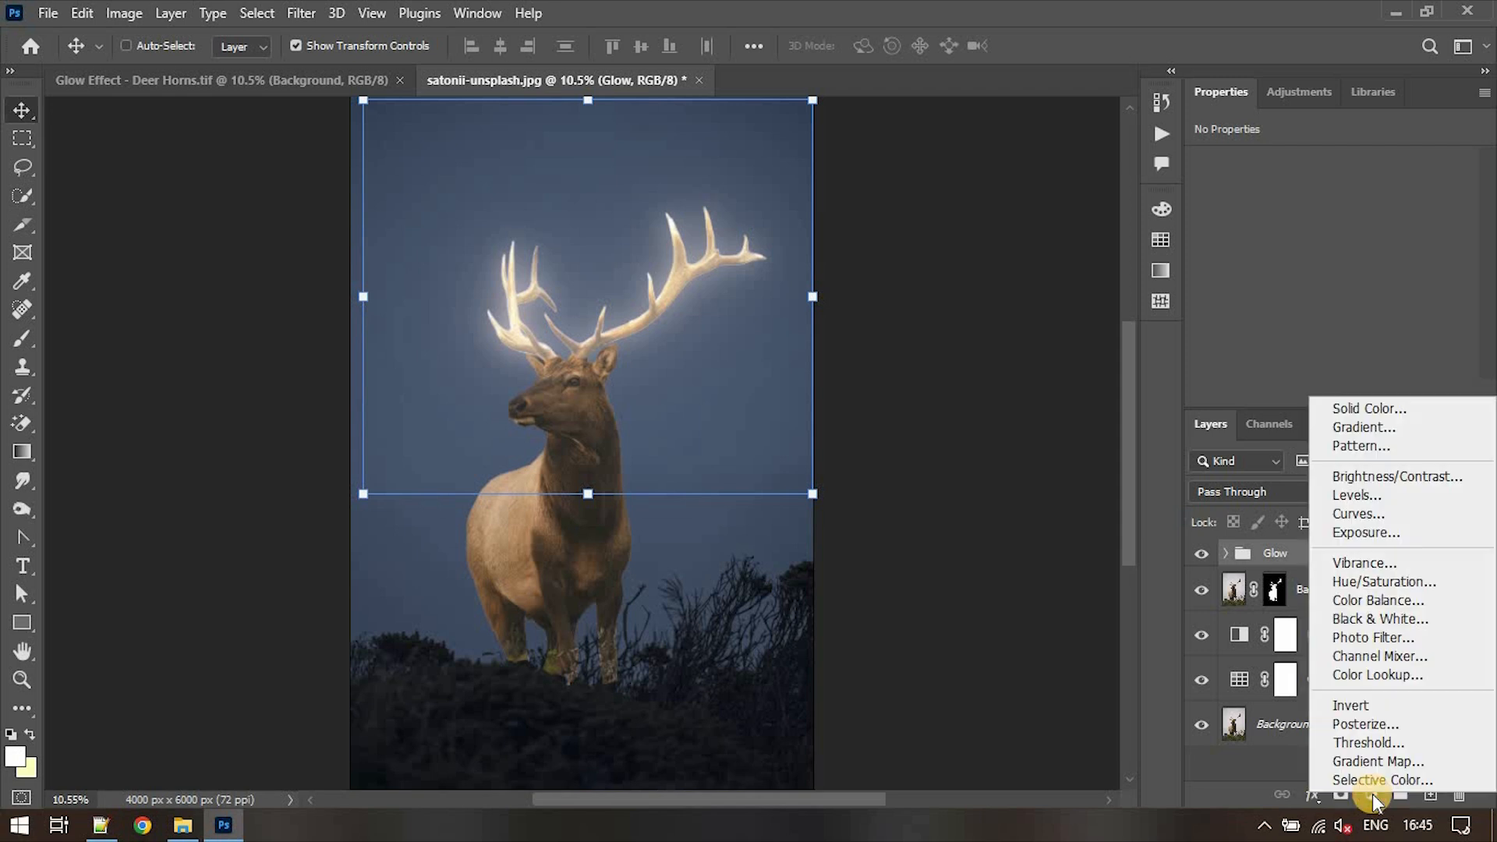
{"action": "left_click", "coordinate": [1373, 581]}
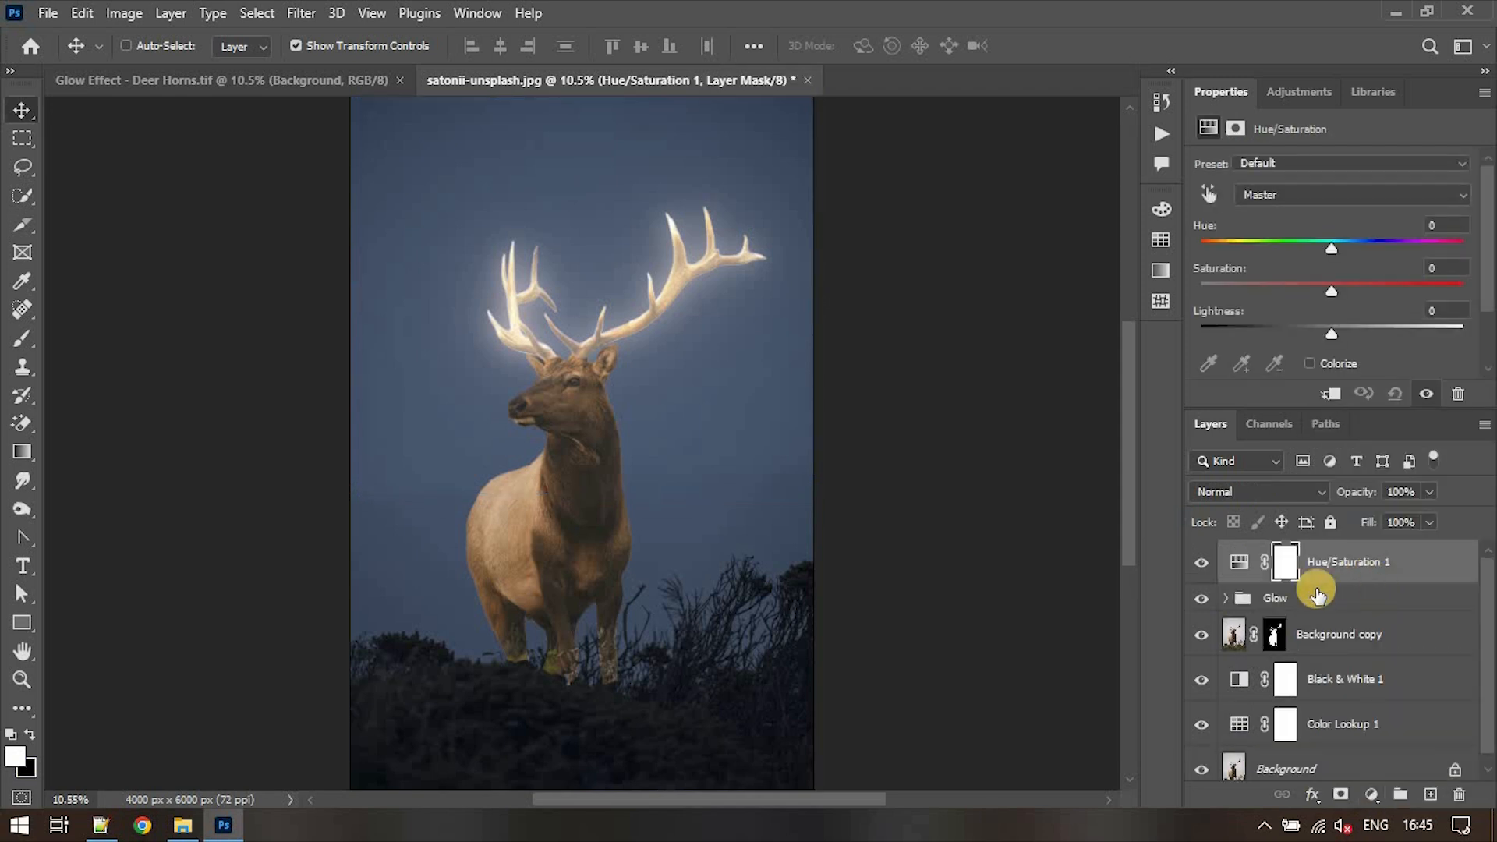
{"action": "left_click", "coordinate": [1329, 397]}
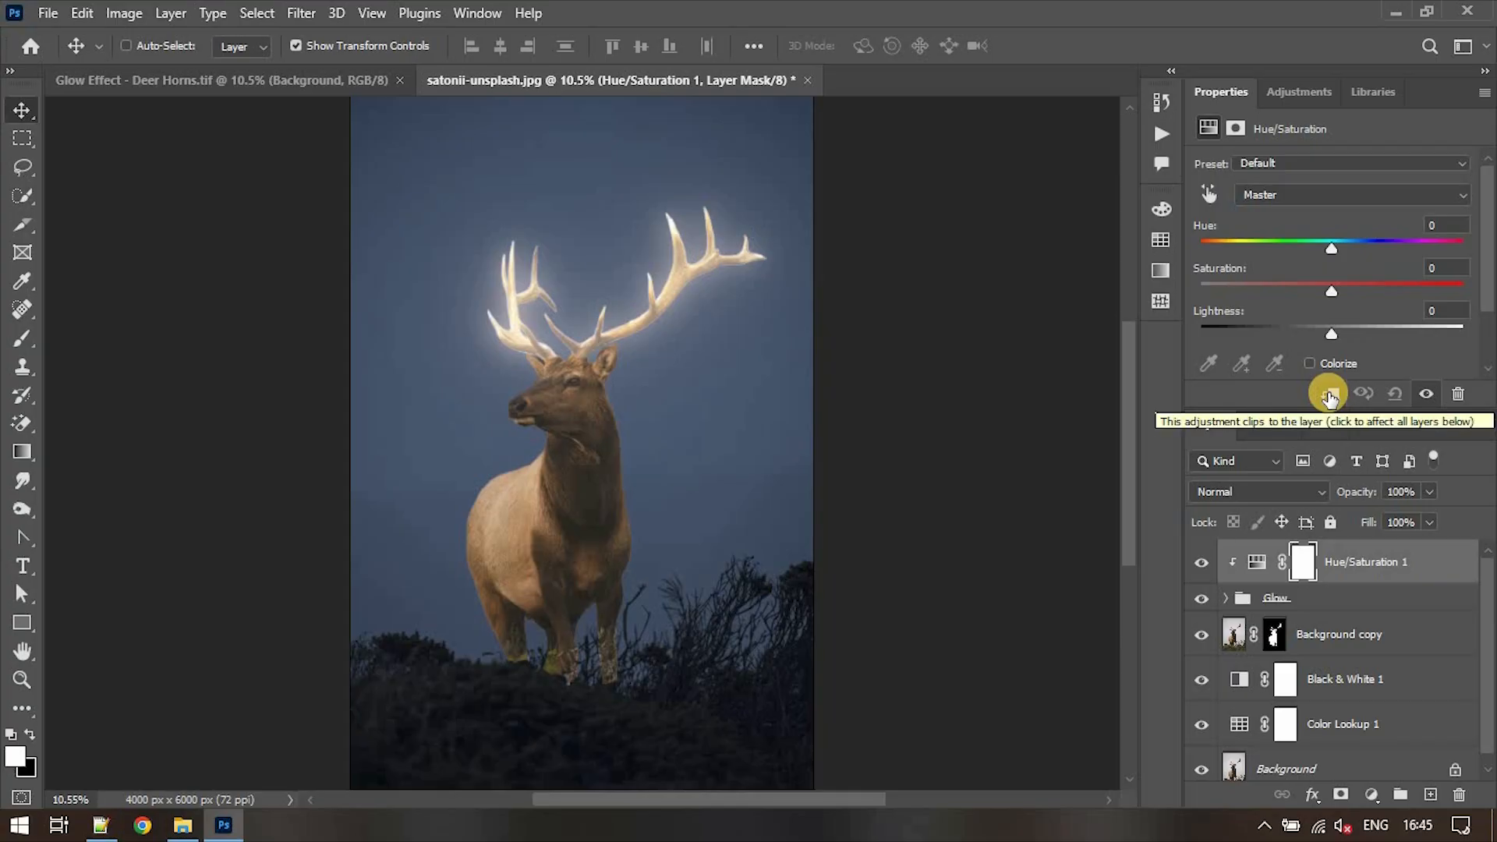
- Colorize the glow with the Hue/Saturation adjustment, using a hue of 190 and a saturation of 90
{"action": "left_click", "coordinate": [1308, 363]}
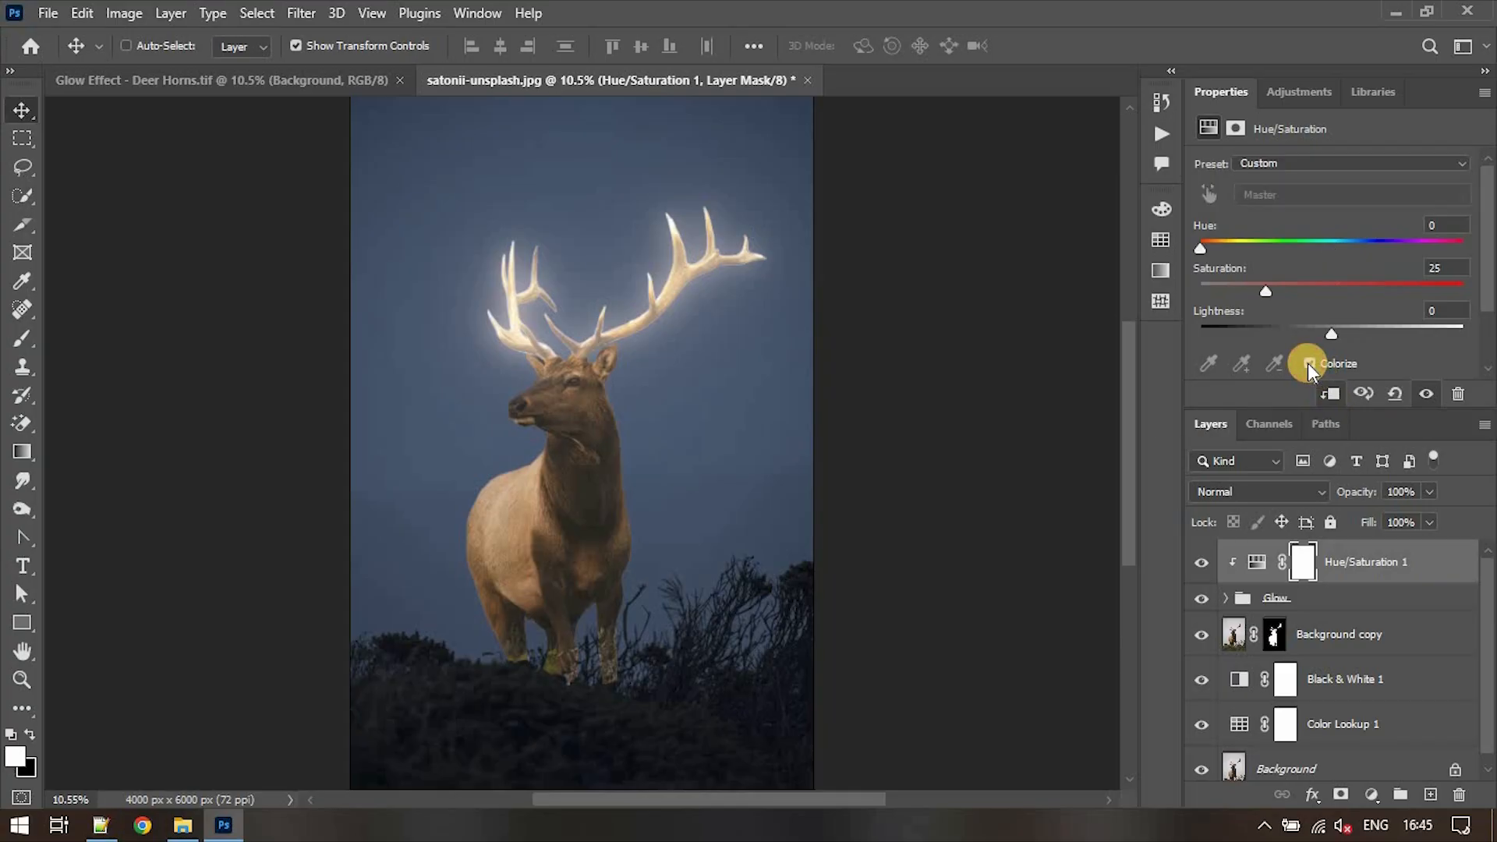
{"action": "left_click_drag", "start_coordinate": [1265, 293], "coordinate": [1449, 294]}
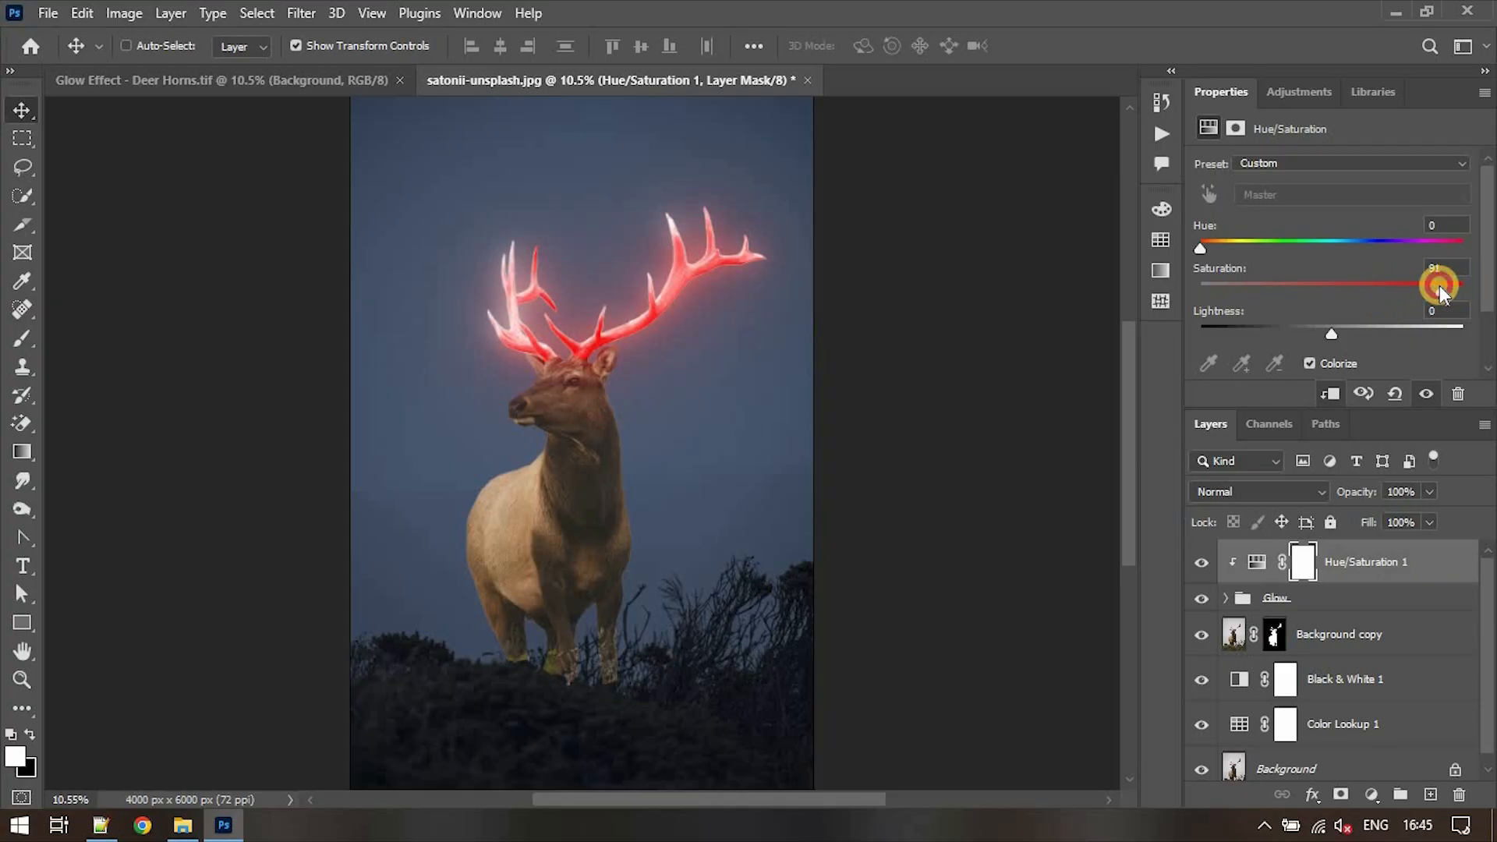
{"action": "left_click_drag", "start_coordinate": [1200, 250], "coordinate": [1331, 254]}
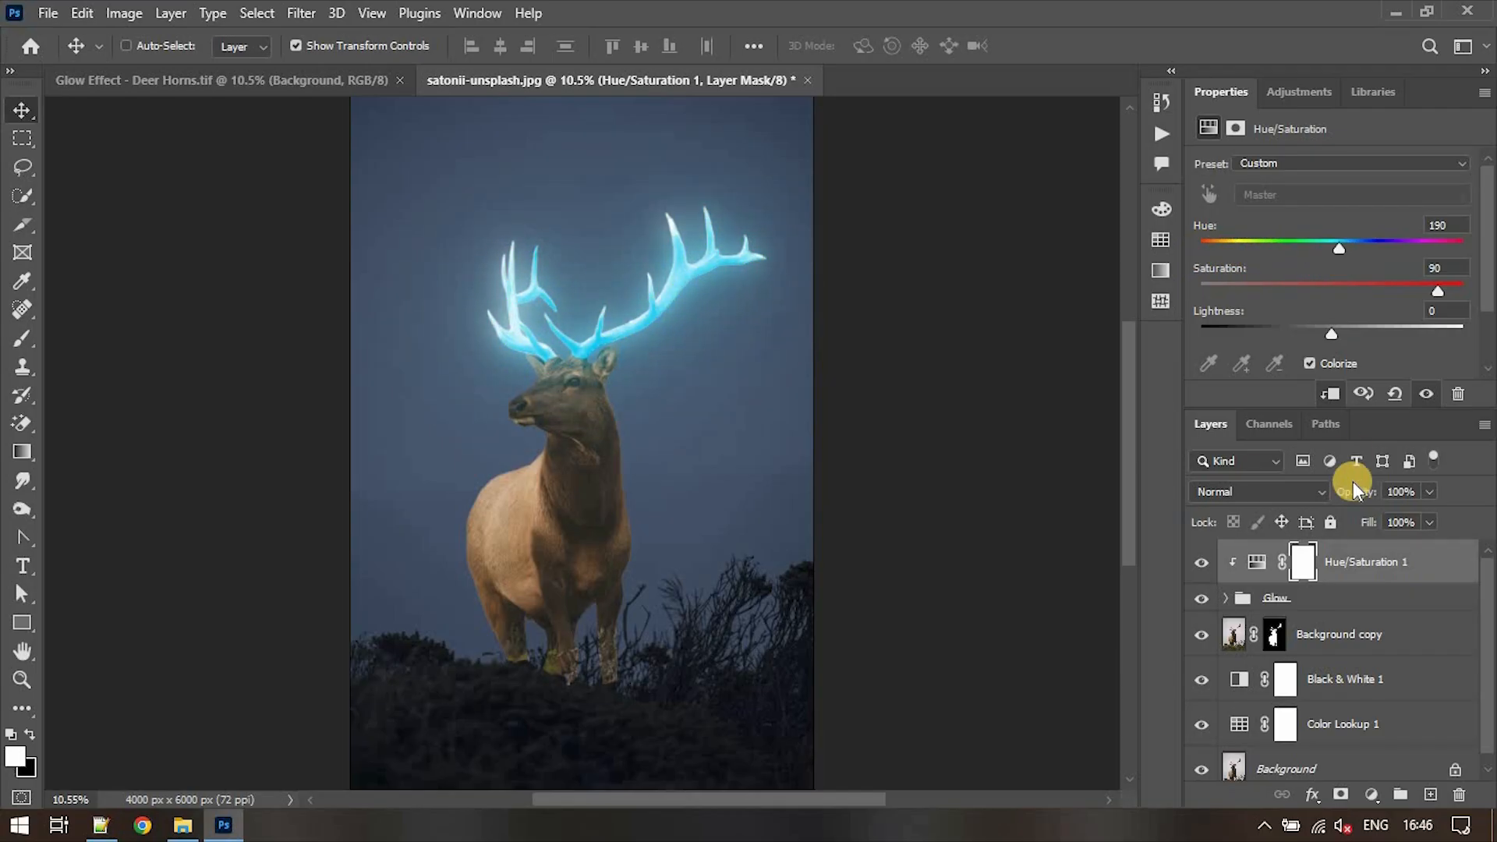
- Add a Curves adjustment layer above the Background copy layer and clip it to that layer
{"action": "left_click", "coordinate": [1338, 634]}
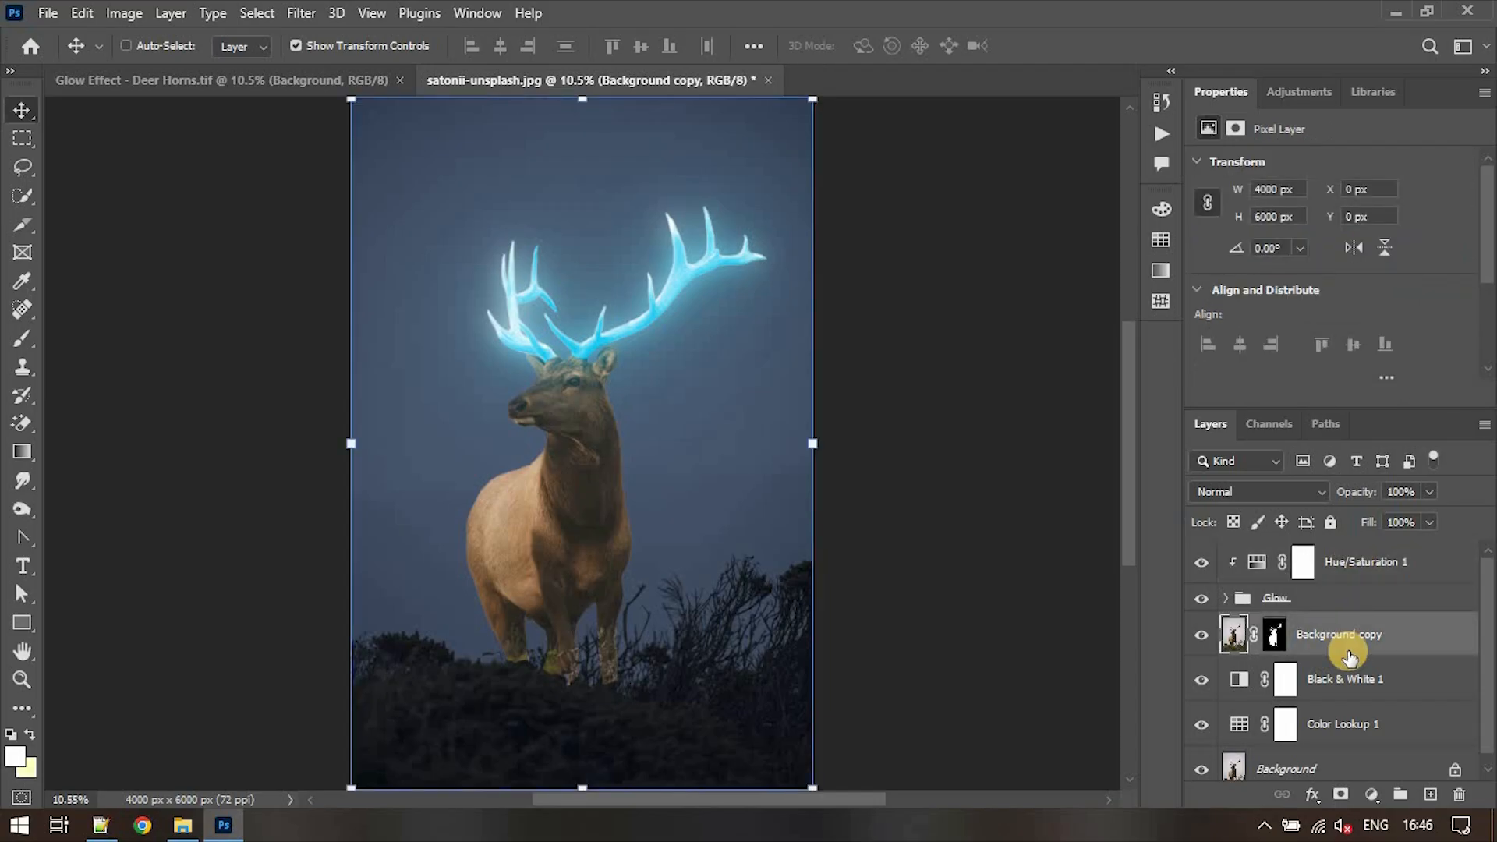
{"action": "left_click", "coordinate": [1370, 794]}
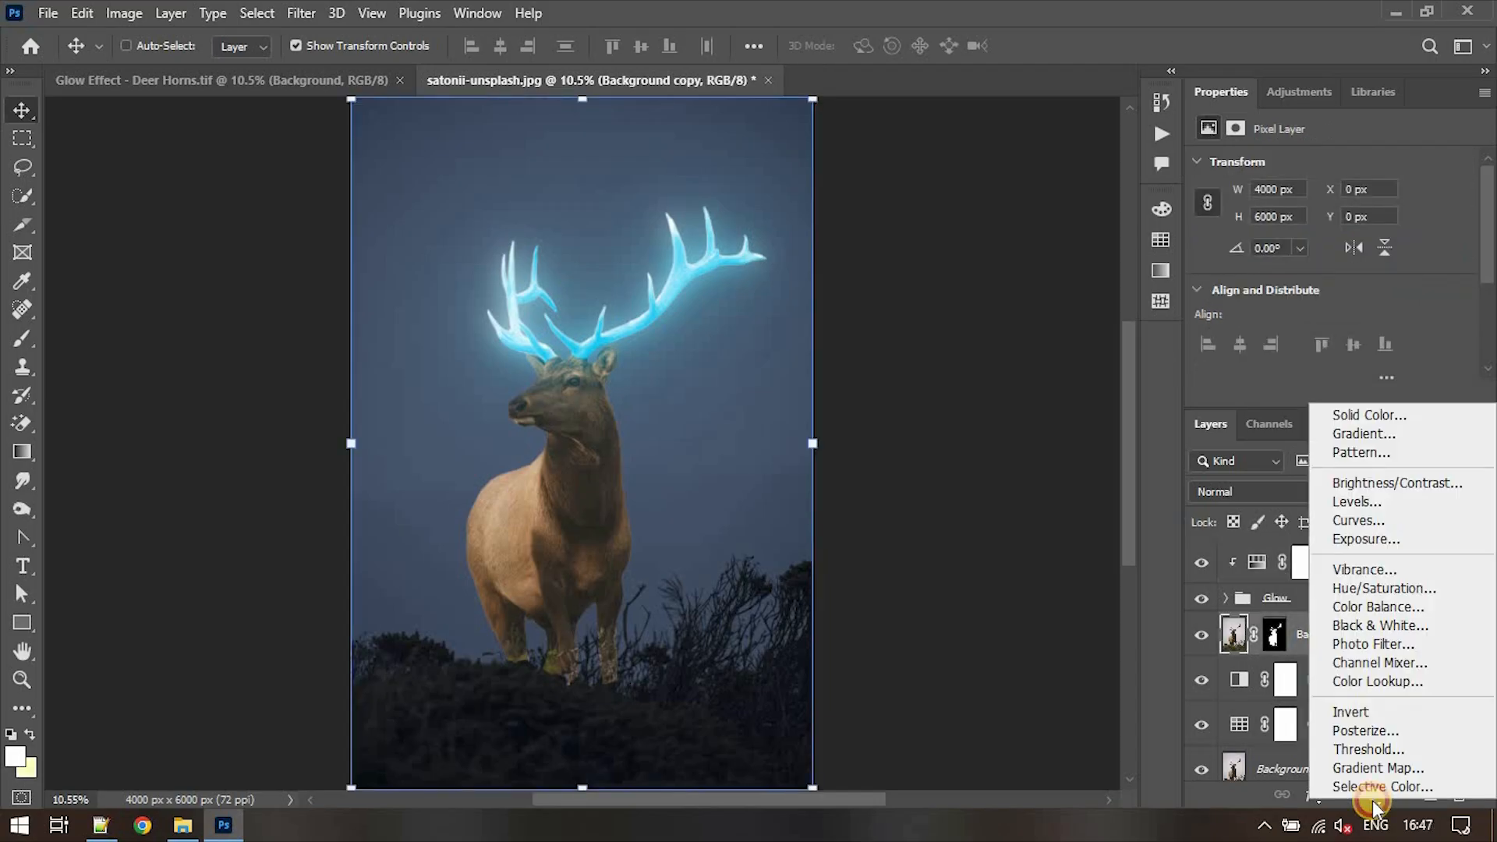
{"action": "left_click", "coordinate": [1372, 520]}
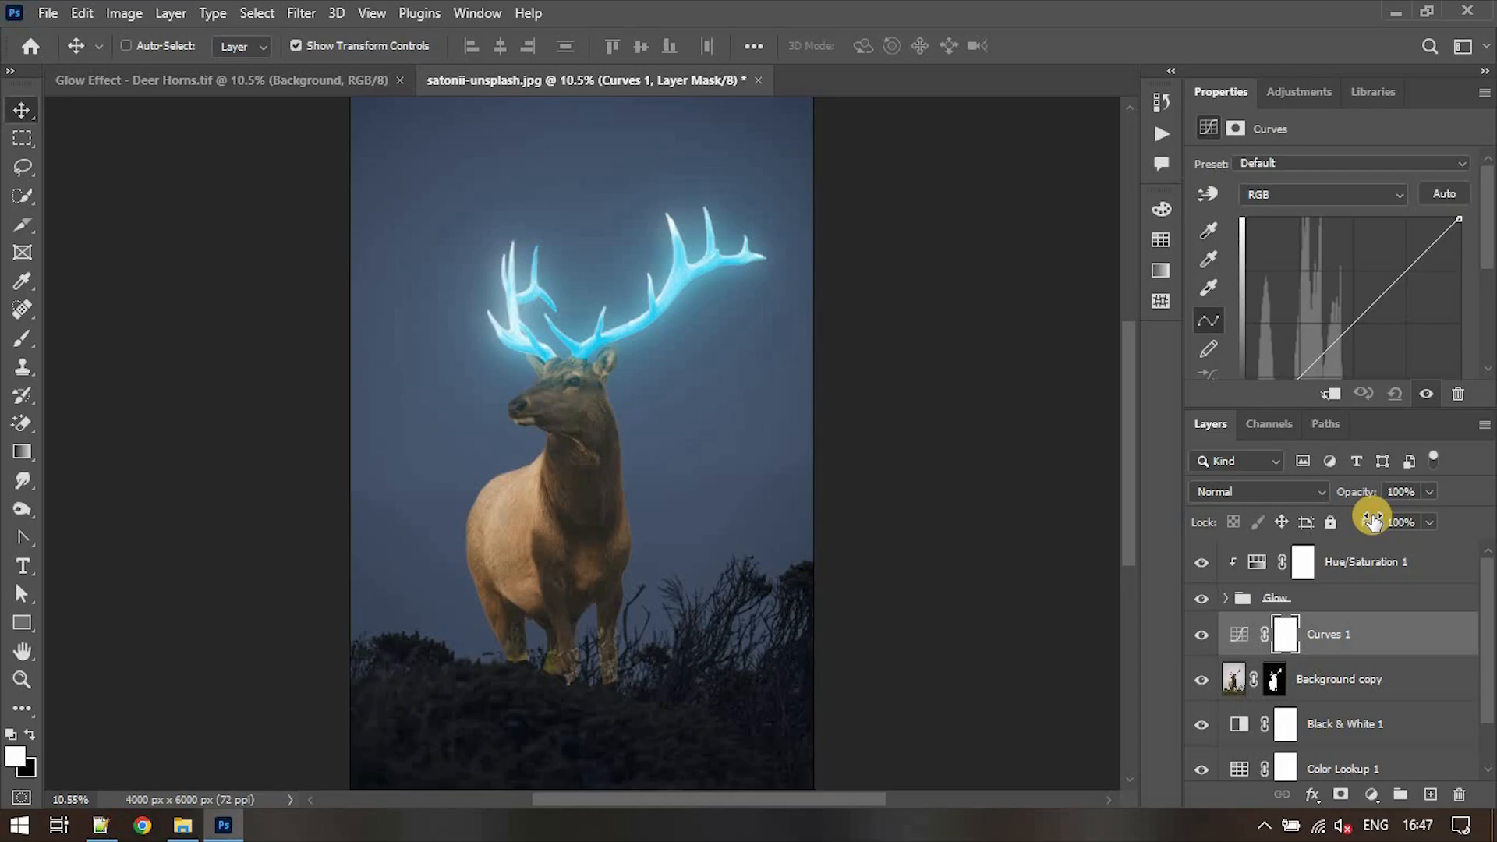
{"action": "left_click", "coordinate": [1337, 395]}
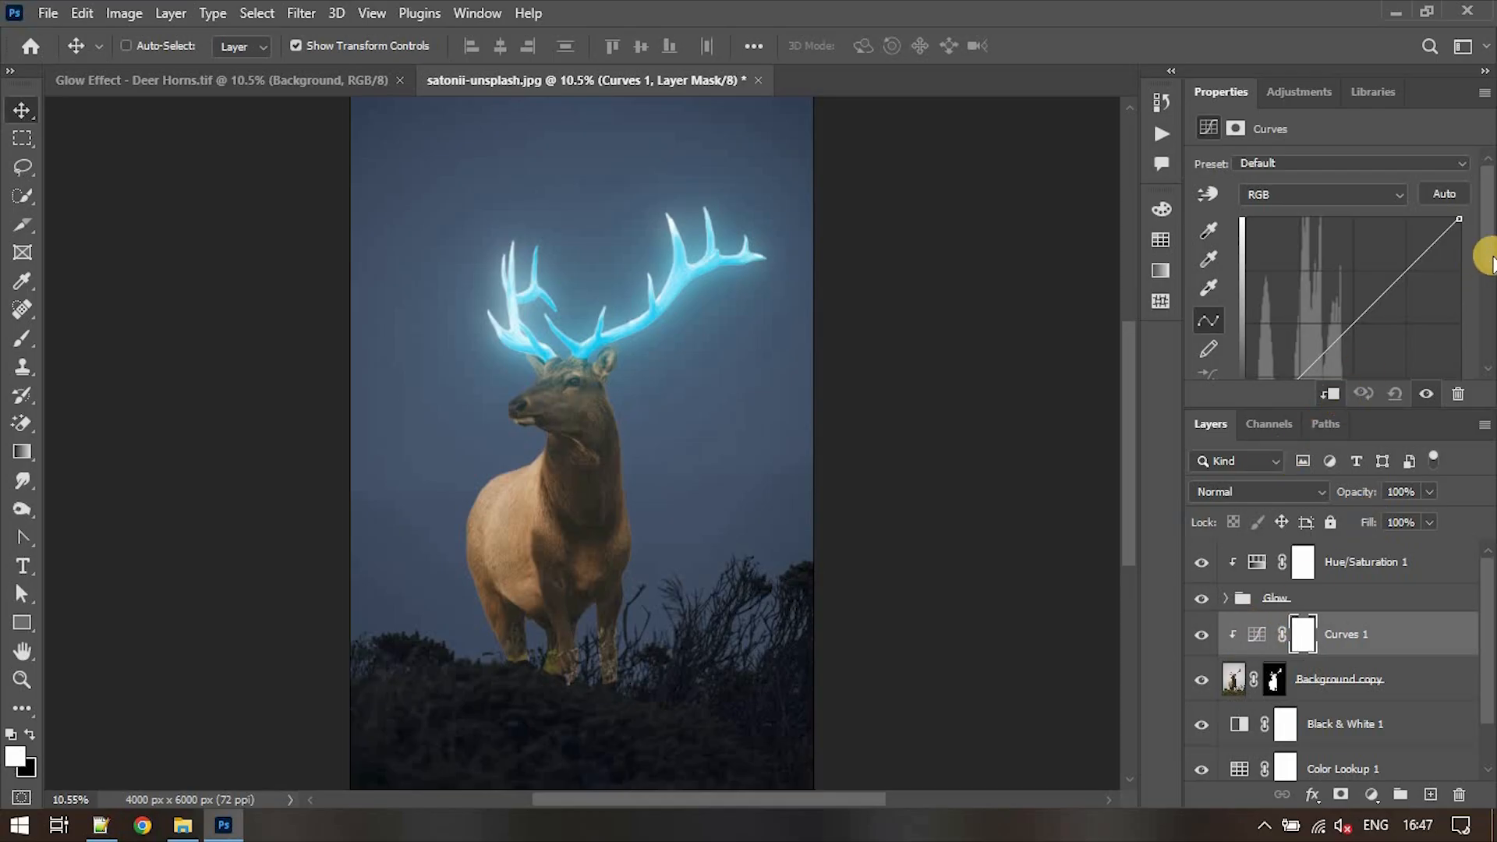
- Darken the deer by pulling the RGB curve's midtones down and placing a shadow point at input 48, output 29
{"action": "left_click_drag", "start_coordinate": [1485, 261], "coordinate": [1486, 287]}
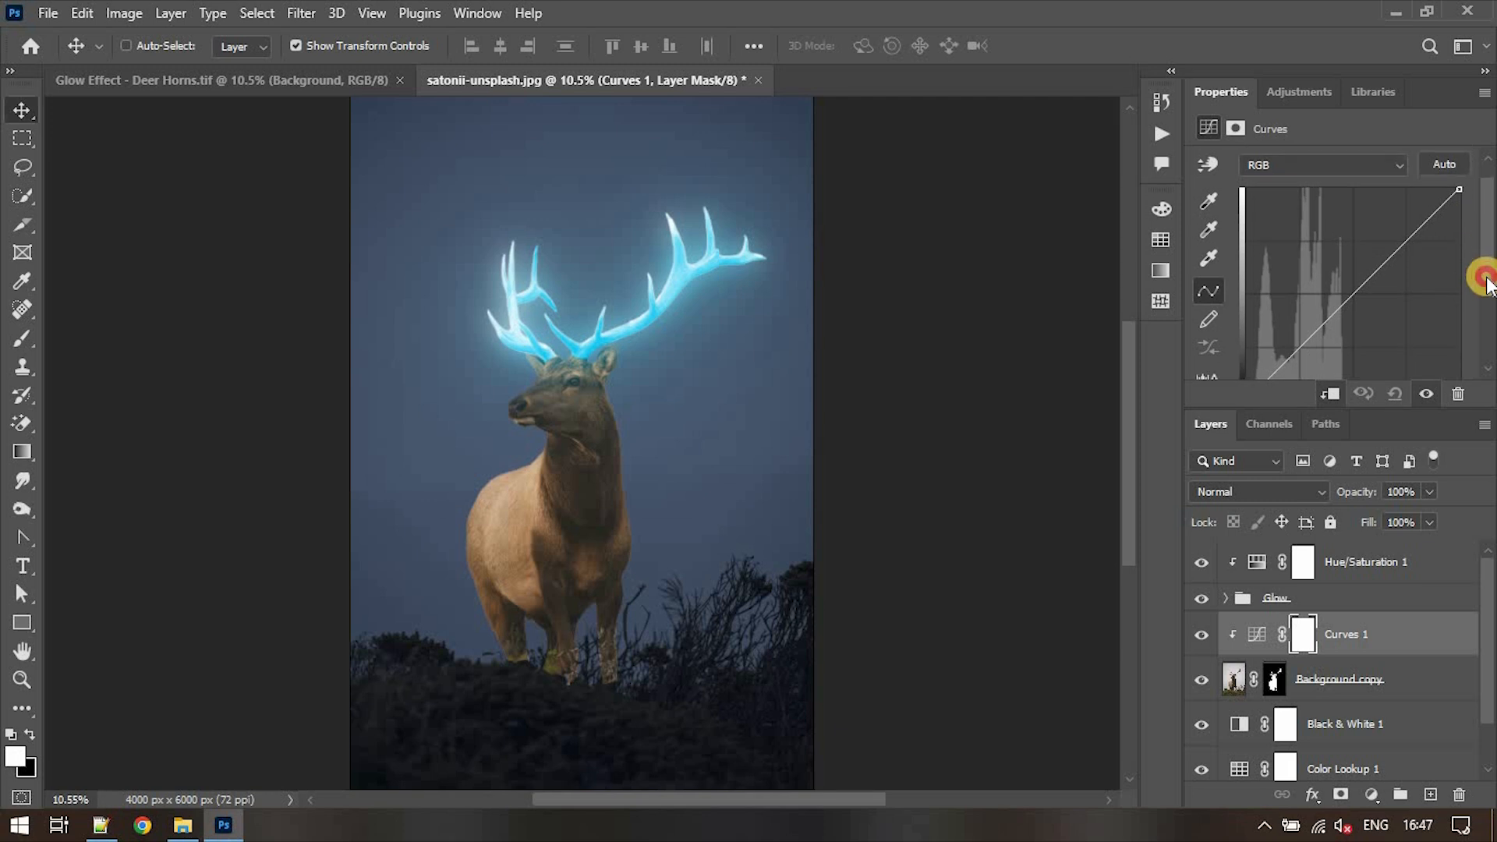
{"action": "left_click_drag", "start_coordinate": [1383, 221], "coordinate": [1288, 288]}
{"action": "left_click", "coordinate": [1287, 285]}
{"action": "left_click_drag", "start_coordinate": [1349, 251], "coordinate": [1351, 265]}
{"action": "mouse_move", "coordinate": [1290, 289]}
{"action": "left_mouse_down"}
{"action": "mouse_move", "coordinate": [1286, 274]}
{"action": "mouse_move", "coordinate": [1348, 257]}
{"action": "mouse_move", "coordinate": [1287, 282]}
{"action": "left_mouse_up"}
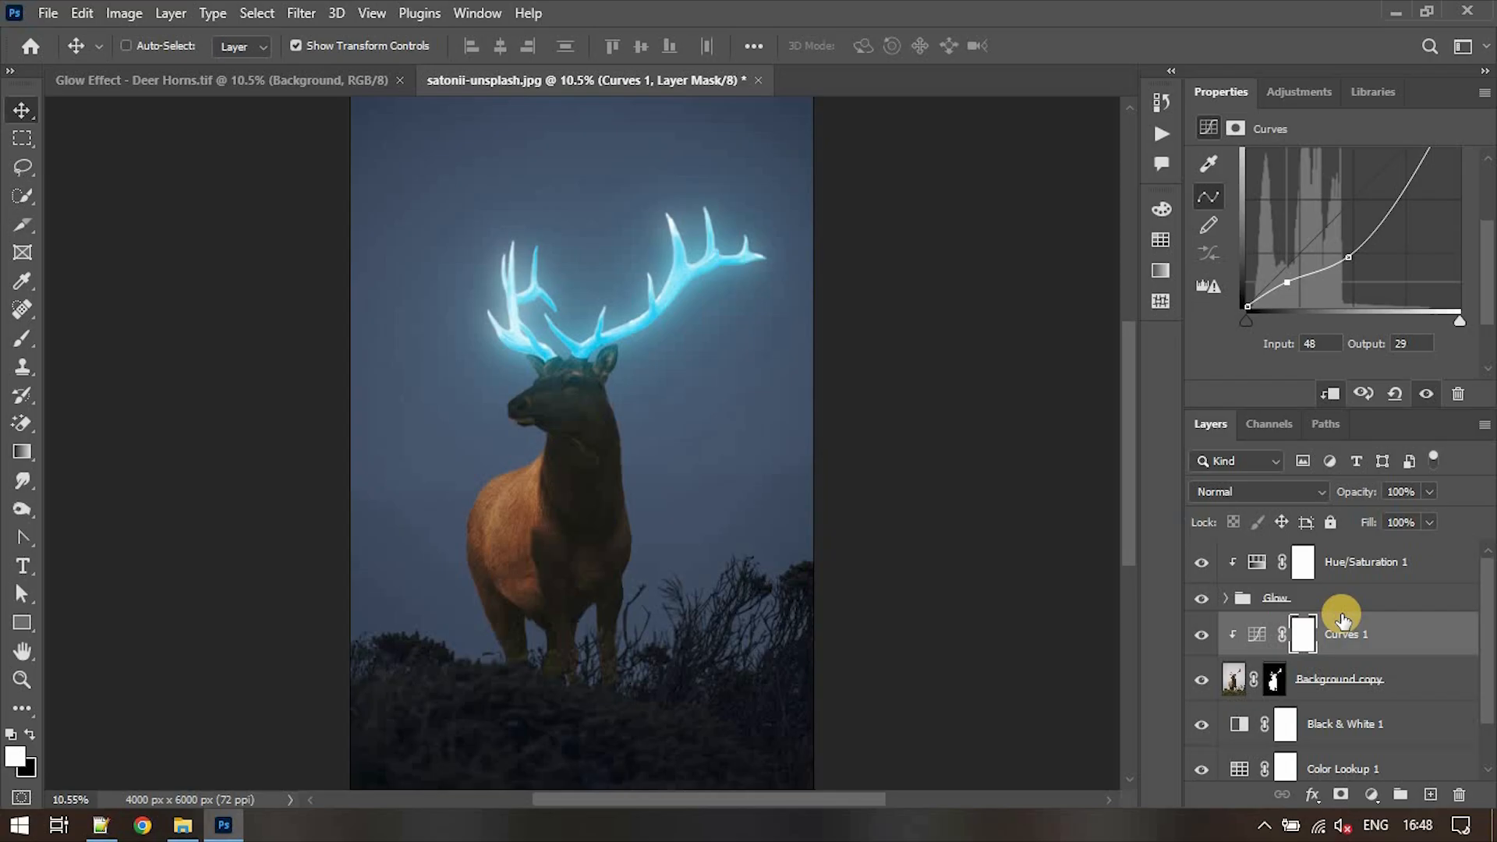
{"action": "left_click", "coordinate": [1383, 634]}
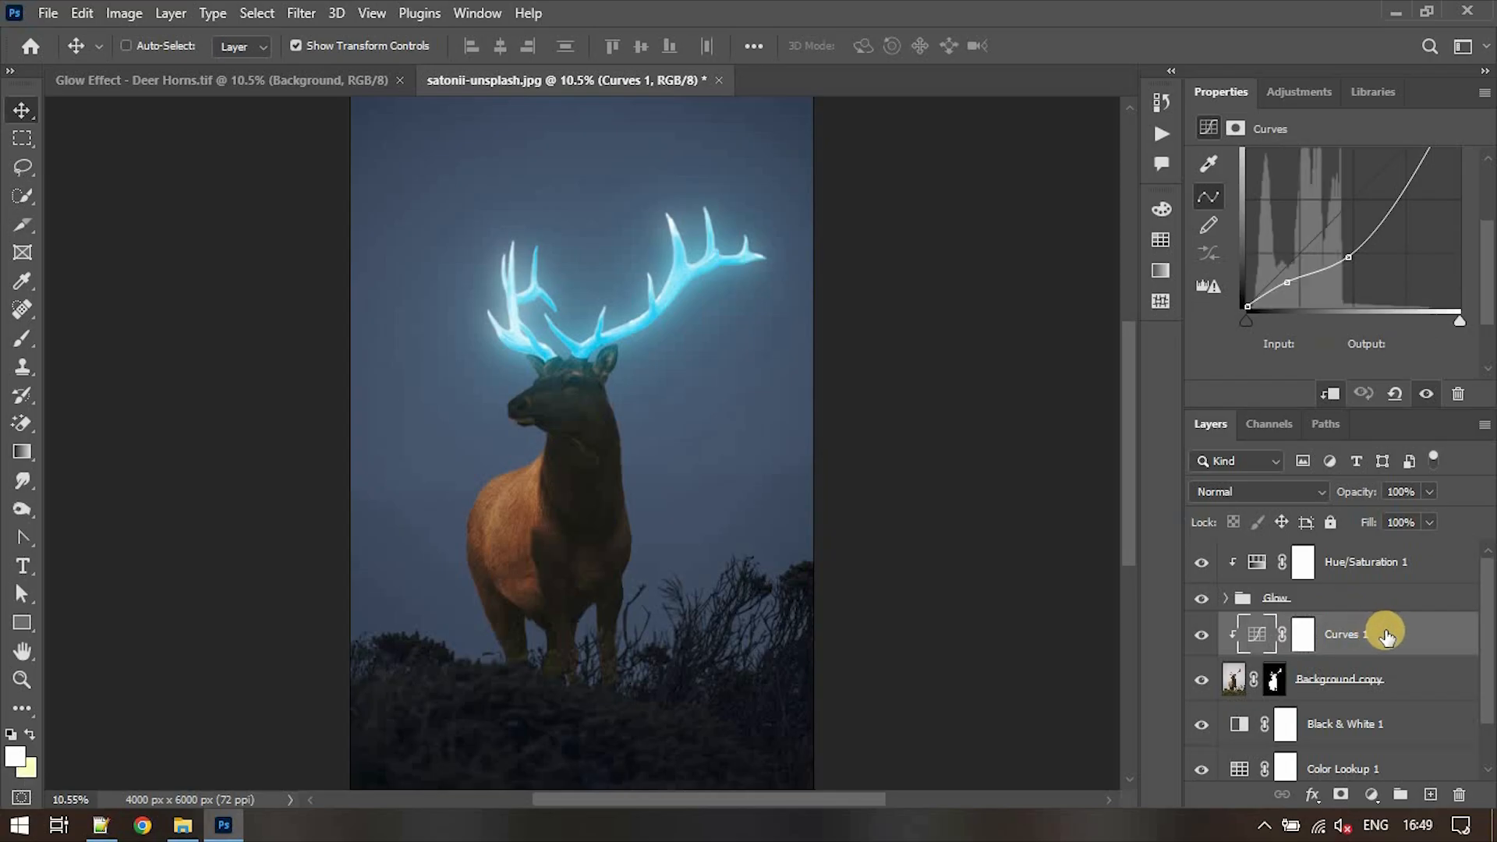
- Target the Curves 1 layer mask and set up a Soft Round brush with 0% hardness, 100% opacity and 30% flow
{"action": "left_click", "coordinate": [1302, 636]}
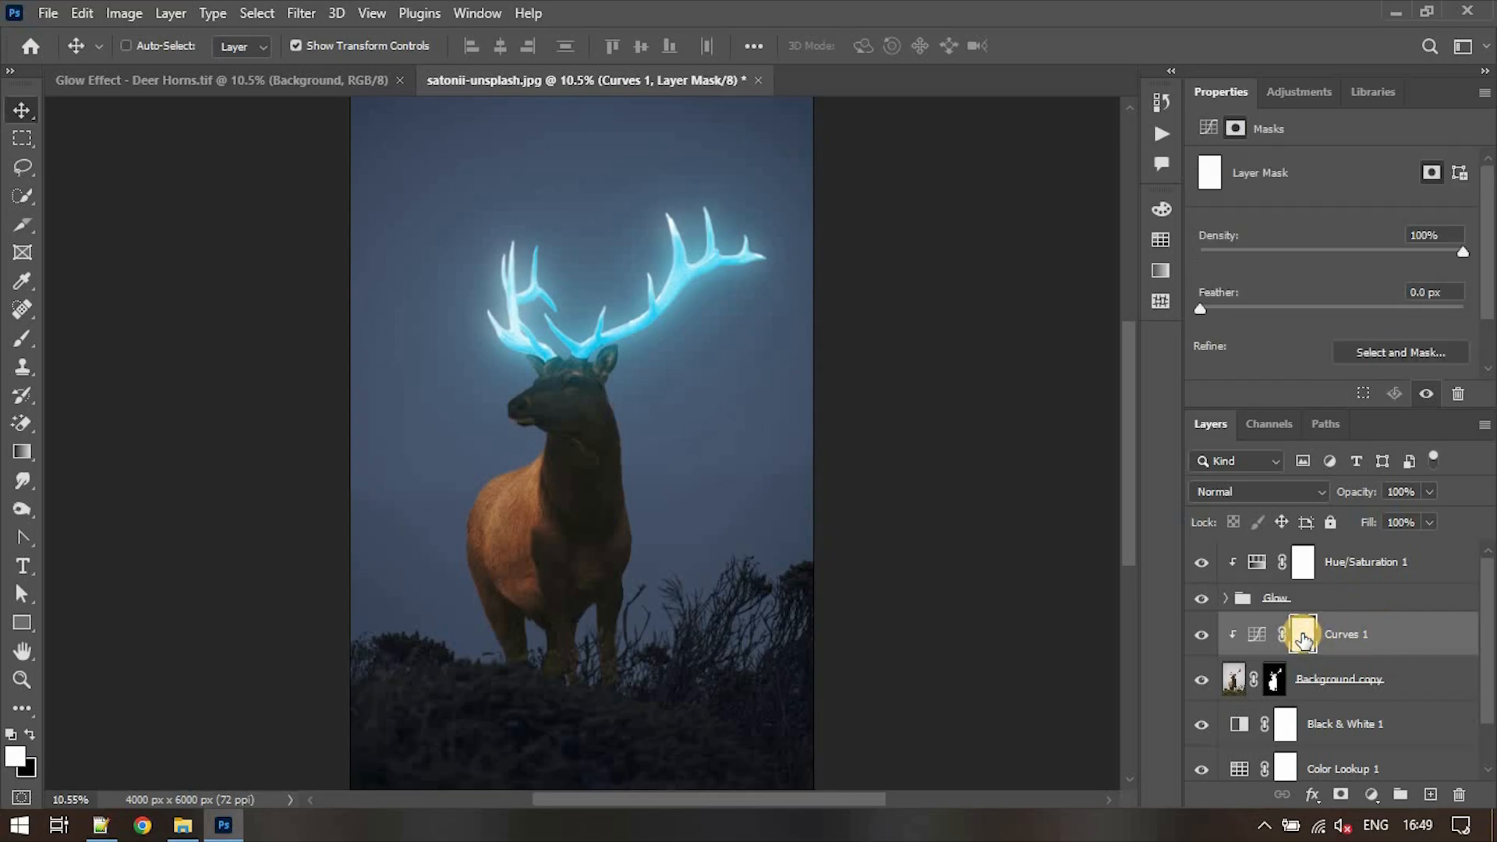
{"action": "key", "text": "b"}
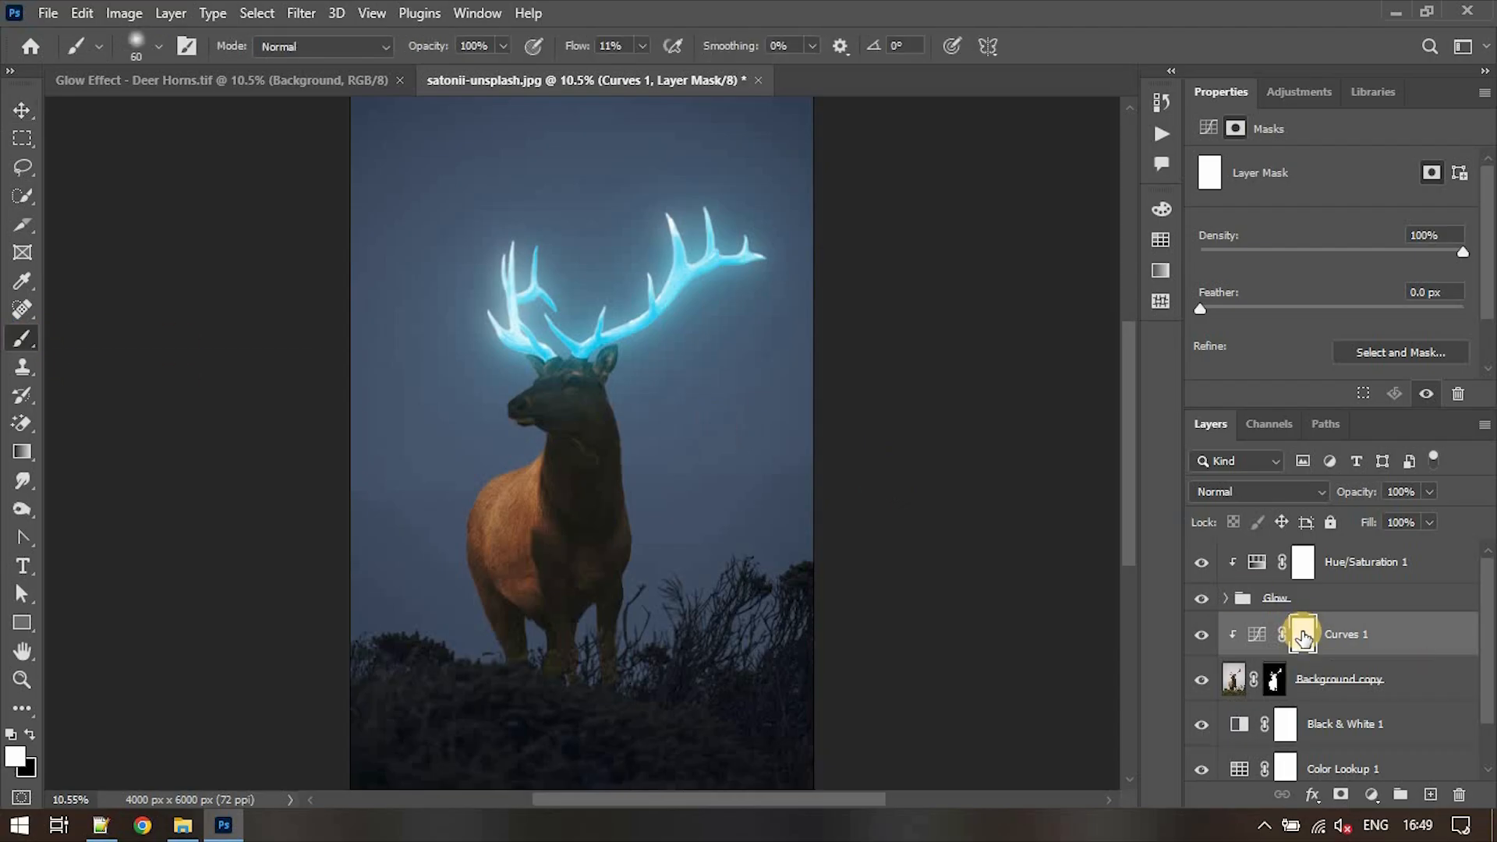
{"action": "left_click", "coordinate": [155, 44]}
{"action": "left_click", "coordinate": [141, 342]}
{"action": "left_click", "coordinate": [477, 45]}
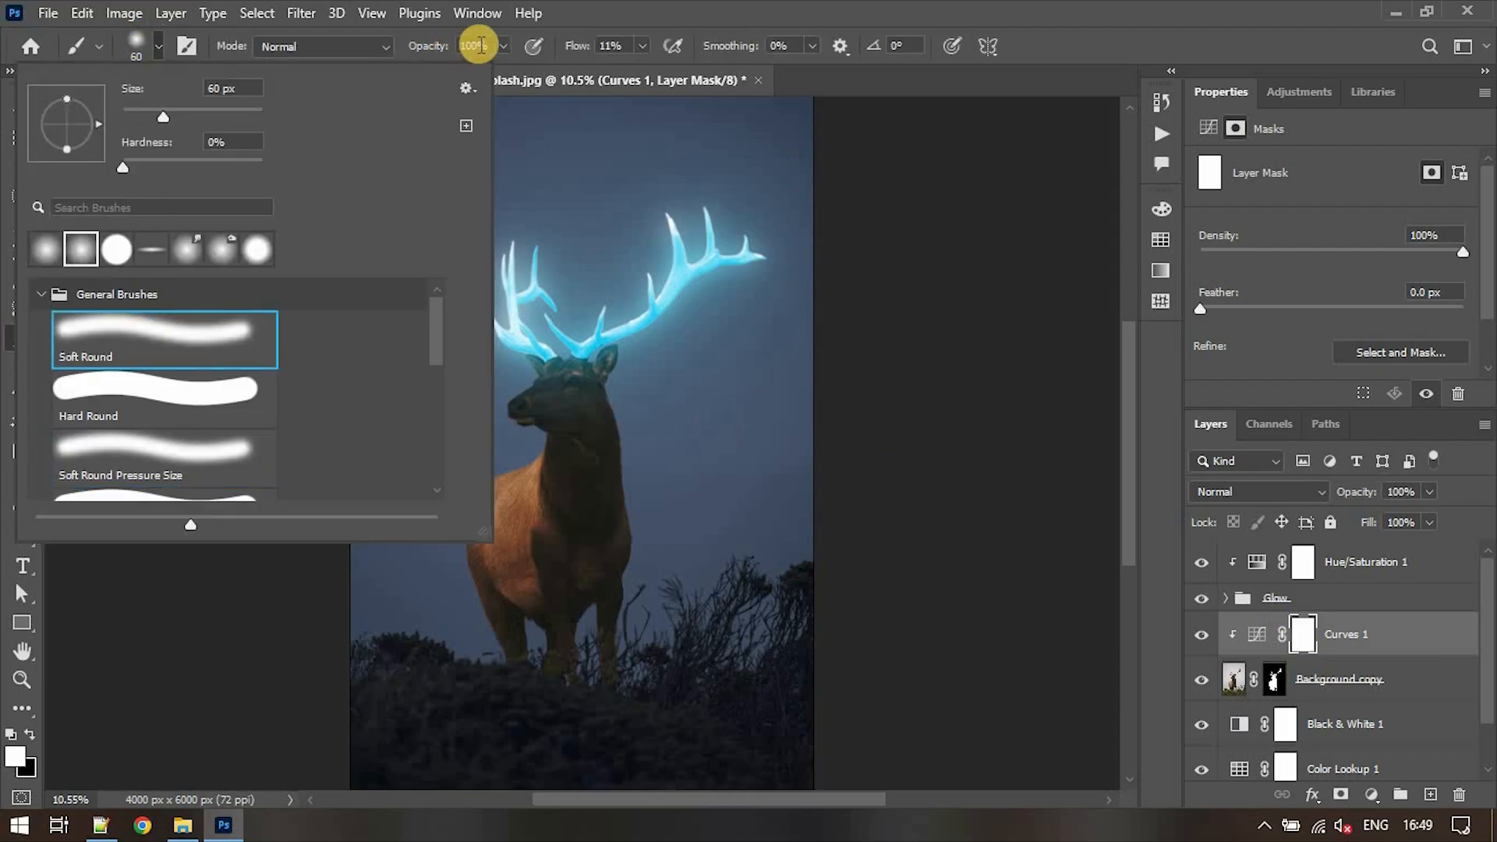
{"action": "left_click", "coordinate": [499, 50]}
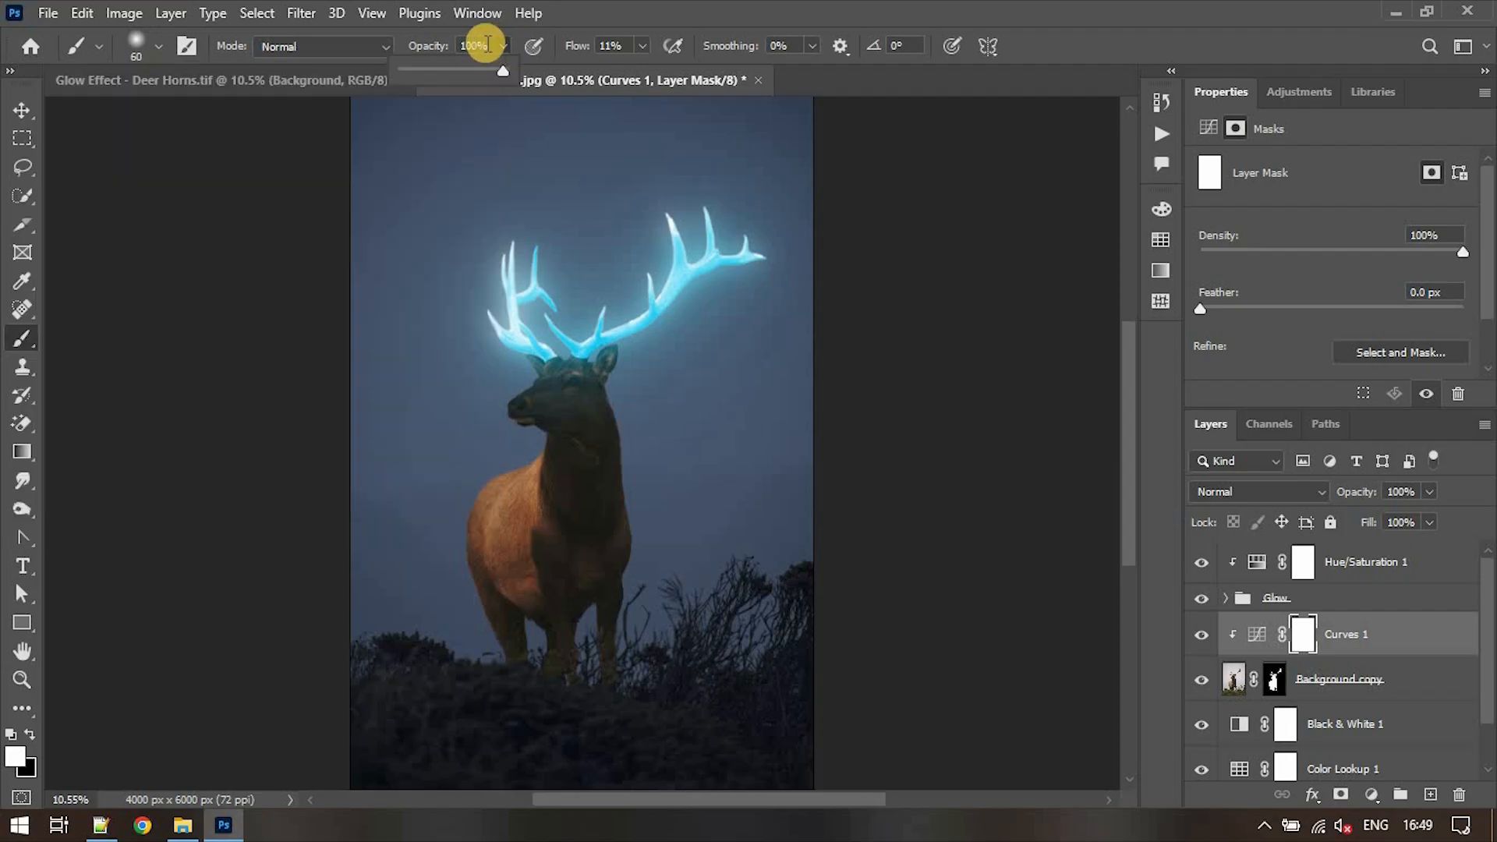
{"action": "left_click", "coordinate": [642, 45]}
{"action": "left_click_drag", "start_coordinate": [639, 70], "coordinate": [662, 72]}
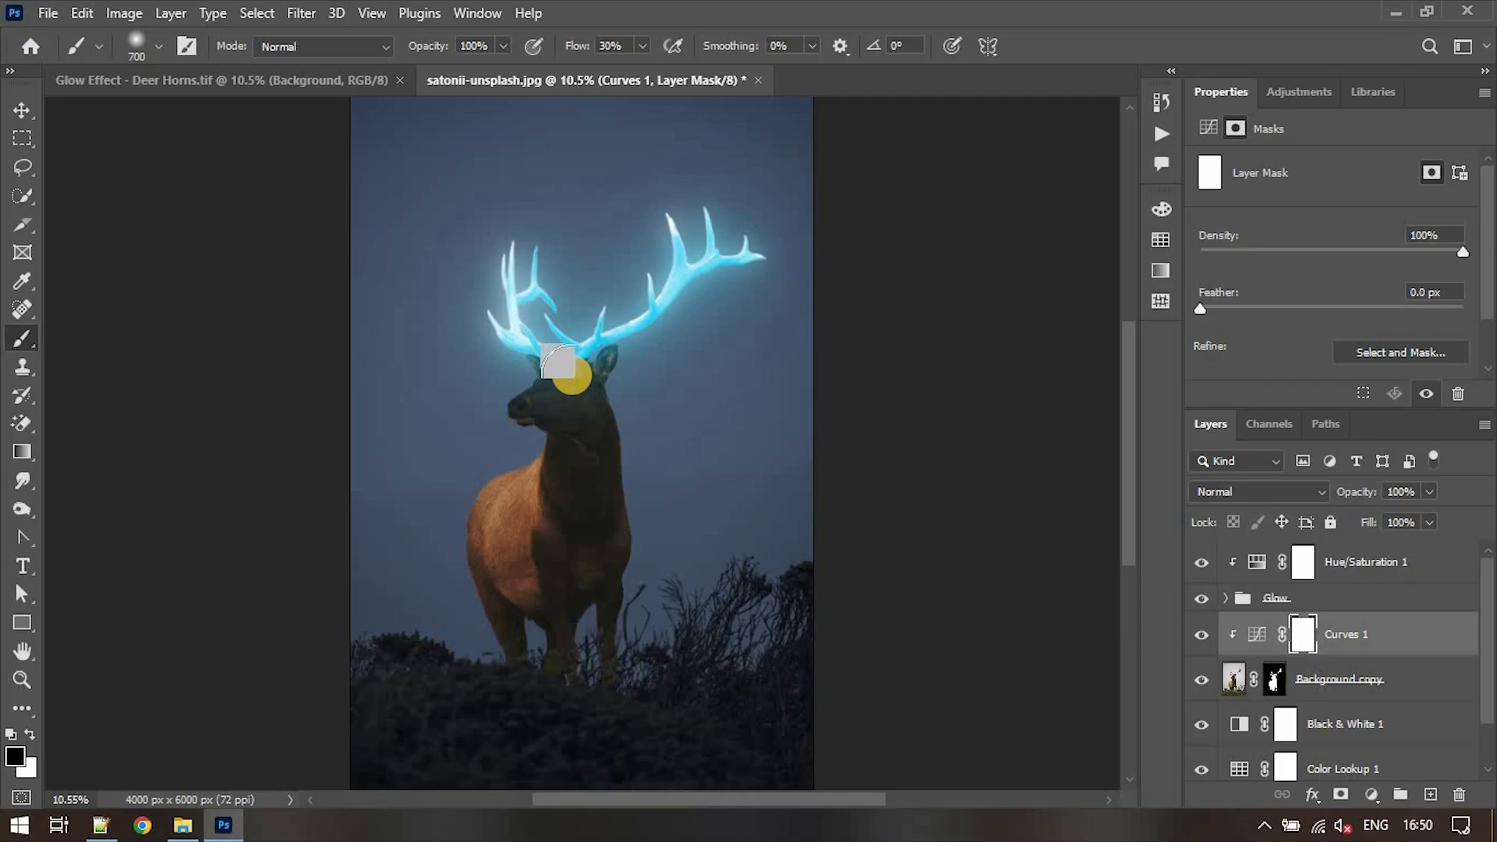
- Paint black on the Curves 1 mask over the deer's head and upper back with a 700 px brush, comparing the result
{"action": "scroll", "coordinate": [563, 382], "scroll_direction": "up", "scroll_amount": 3}
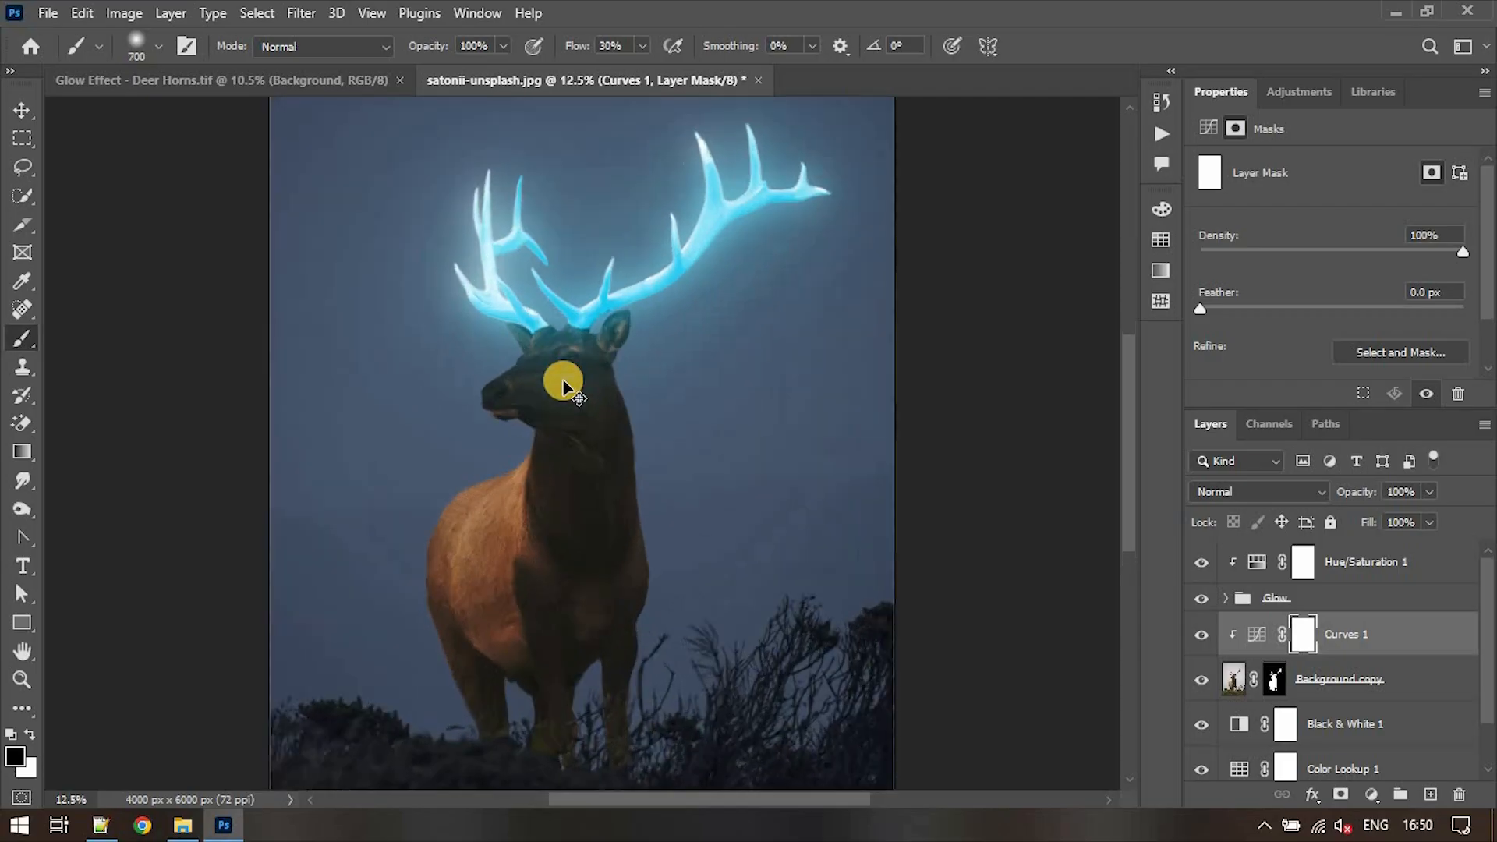
{"action": "mouse_move", "coordinate": [562, 347]}
{"action": "left_mouse_down"}
{"action": "mouse_move", "coordinate": [545, 340]}
{"action": "mouse_move", "coordinate": [624, 341]}
{"action": "mouse_move", "coordinate": [595, 343]}
{"action": "mouse_move", "coordinate": [501, 475]}
{"action": "mouse_move", "coordinate": [394, 471]}
{"action": "mouse_move", "coordinate": [671, 398]}
{"action": "mouse_move", "coordinate": [656, 416]}
{"action": "mouse_move", "coordinate": [674, 428]}
{"action": "mouse_move", "coordinate": [531, 354]}
{"action": "mouse_move", "coordinate": [504, 463]}
{"action": "left_mouse_up"}
{"action": "left_click", "coordinate": [1201, 635]}
{"action": "left_click", "coordinate": [1203, 636]}
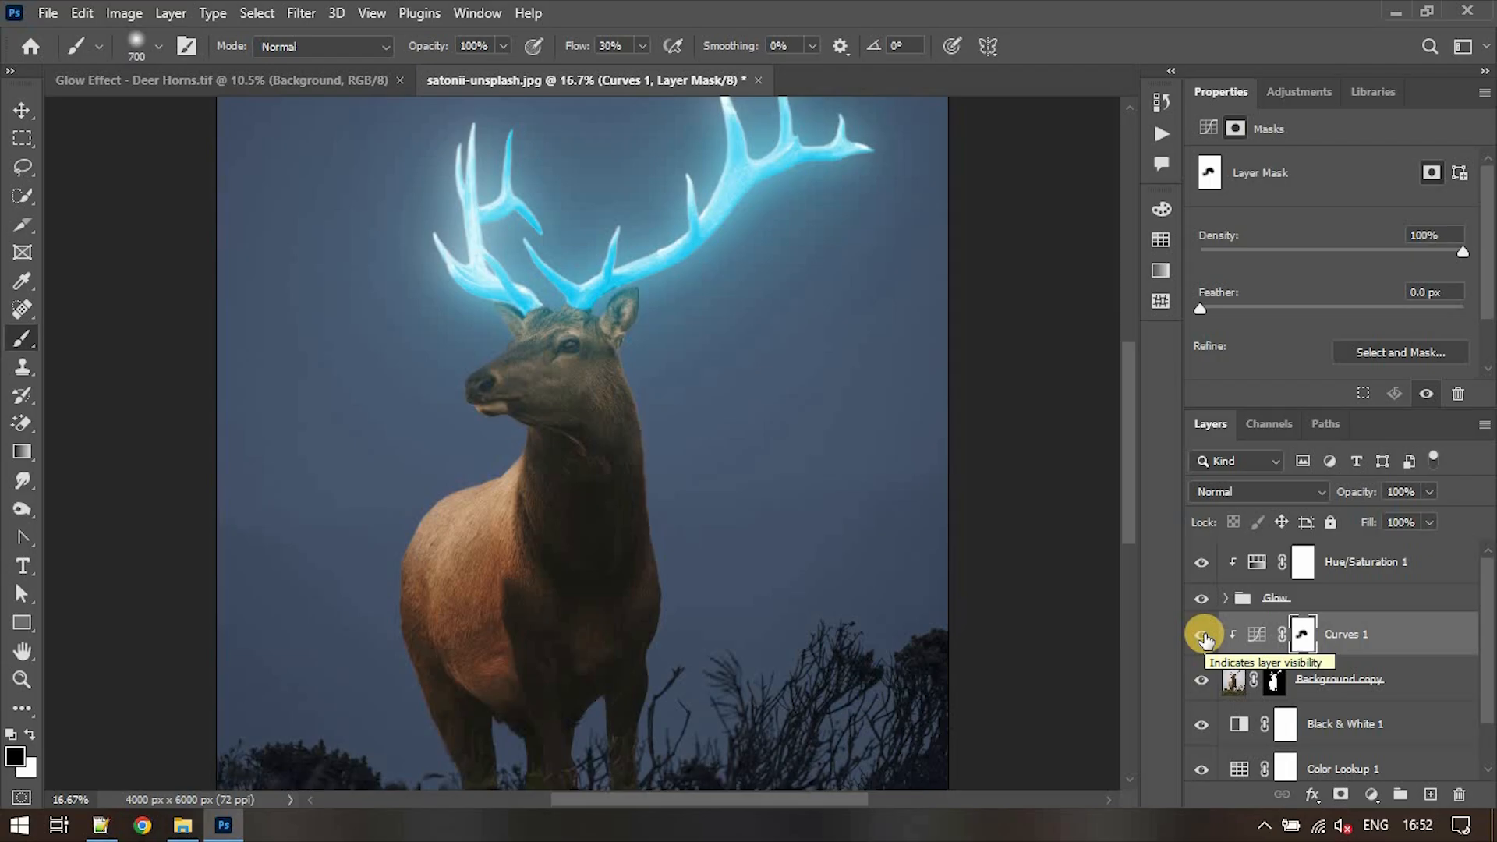
- Duplicate the Hue/Saturation 1 layer, move the copy below the Glow group and clip it to the deer layer
{"action": "left_click", "coordinate": [1369, 562]}
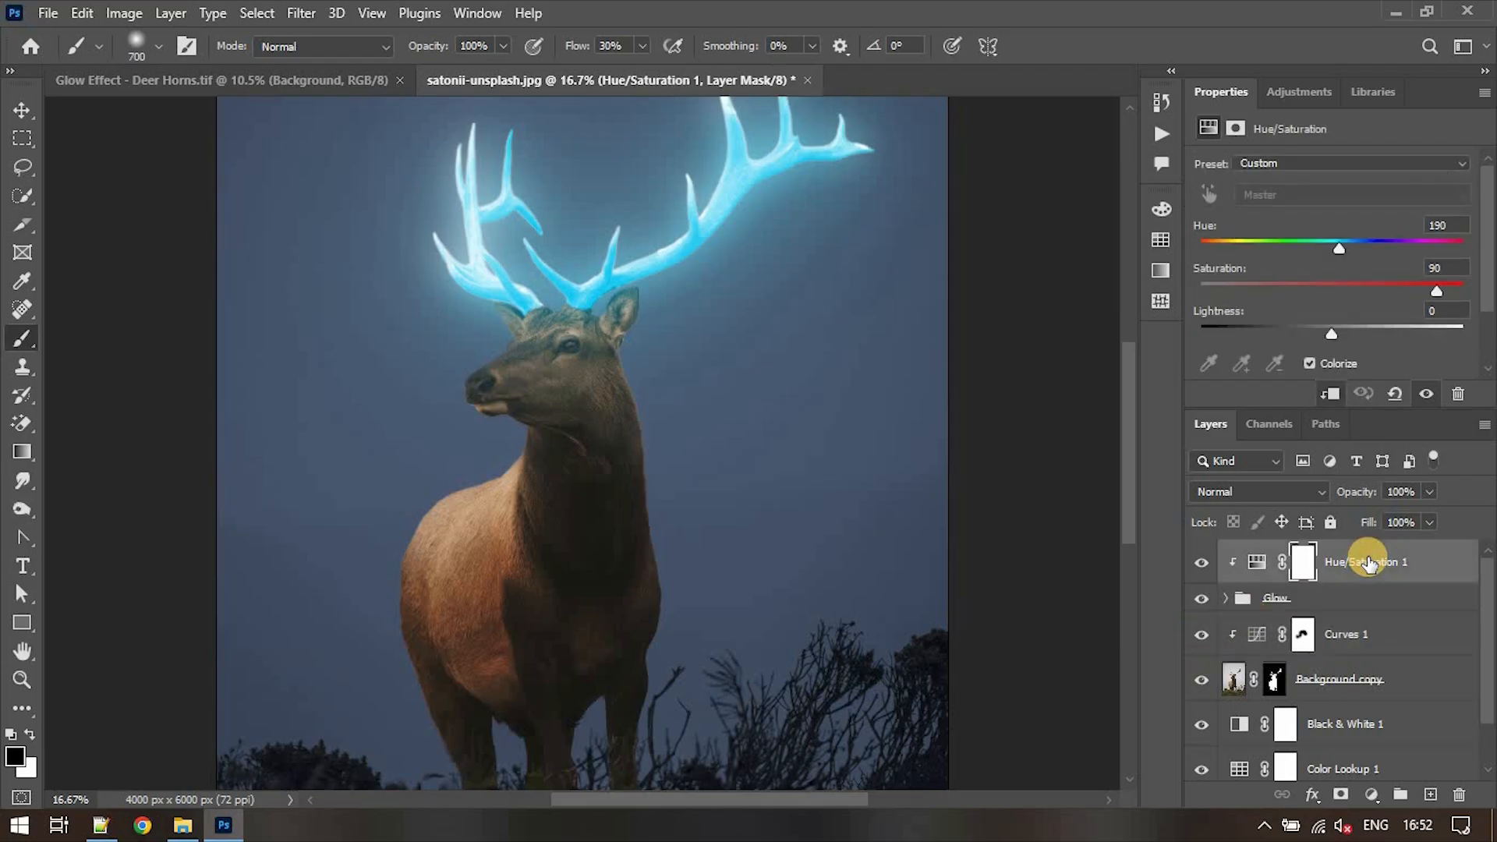
{"action": "key", "text": "ctrl+j"}
{"action": "key", "text": "ctrl+alt+g"}
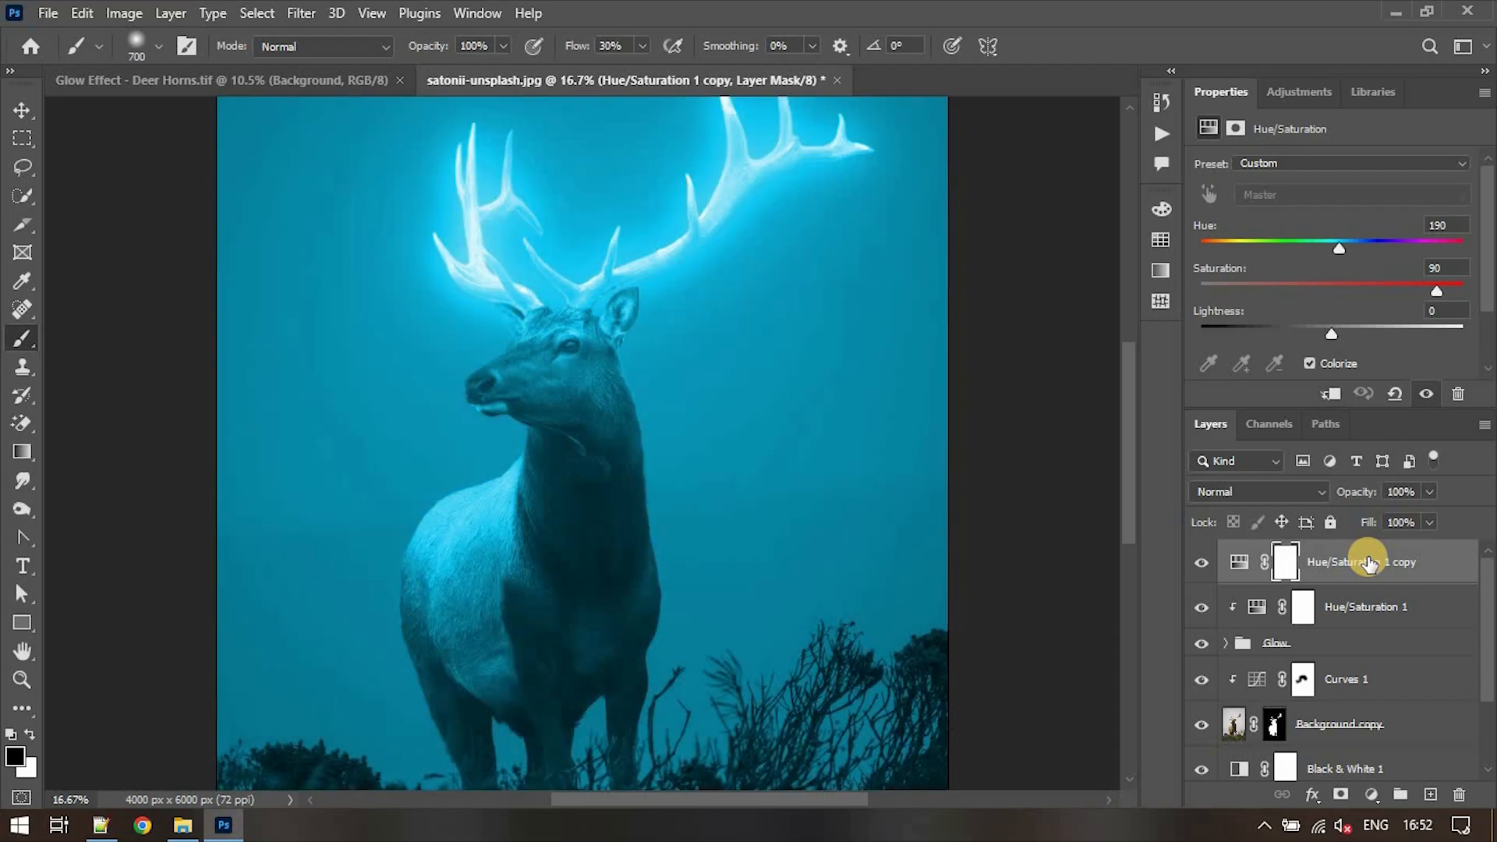
{"action": "left_click_drag", "start_coordinate": [1370, 562], "coordinate": [1364, 656]}
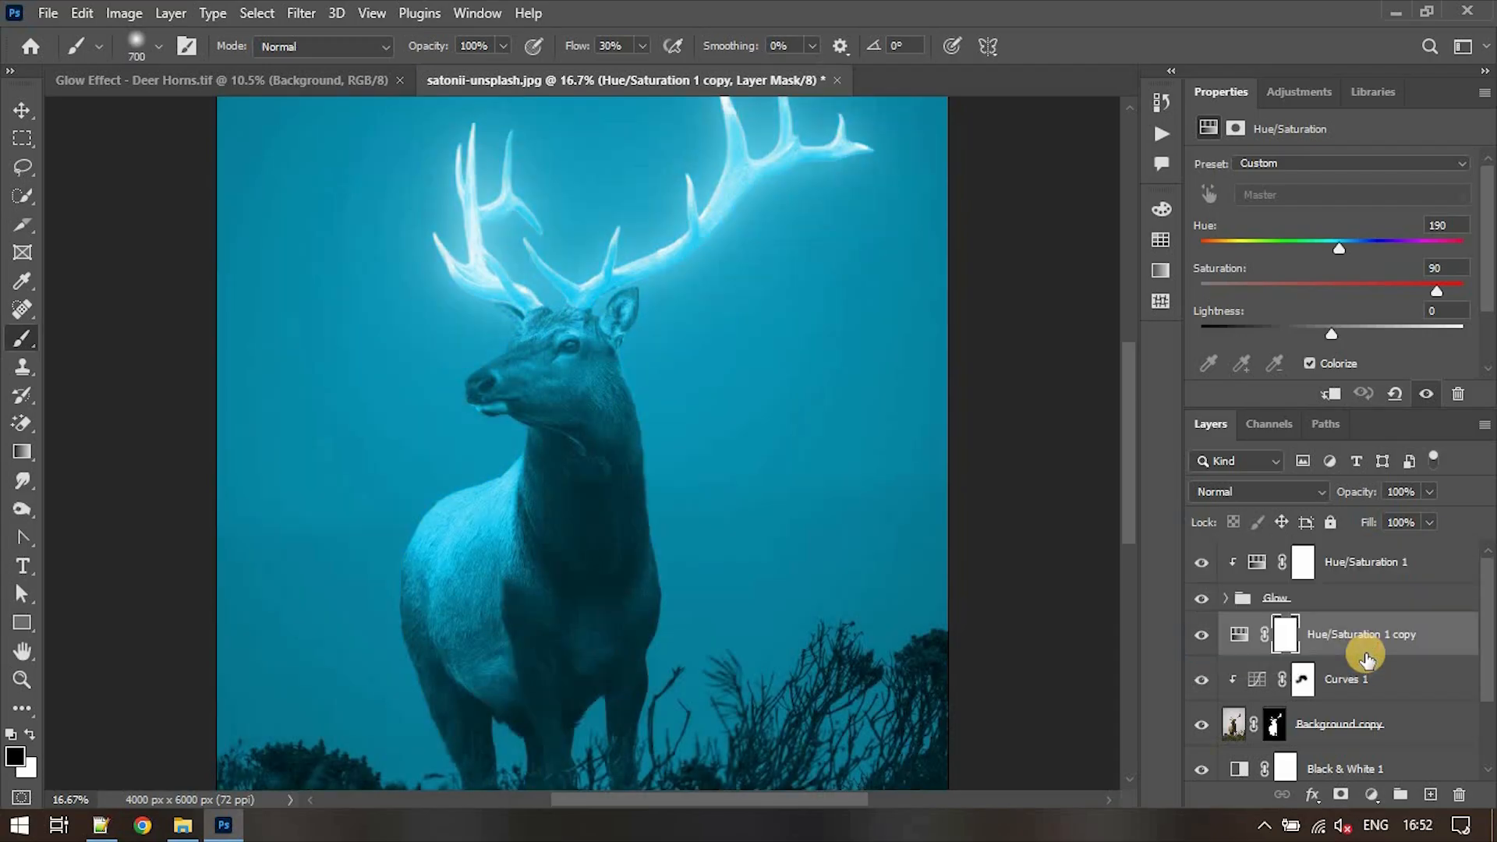
{"action": "left_click", "coordinate": [1329, 395]}
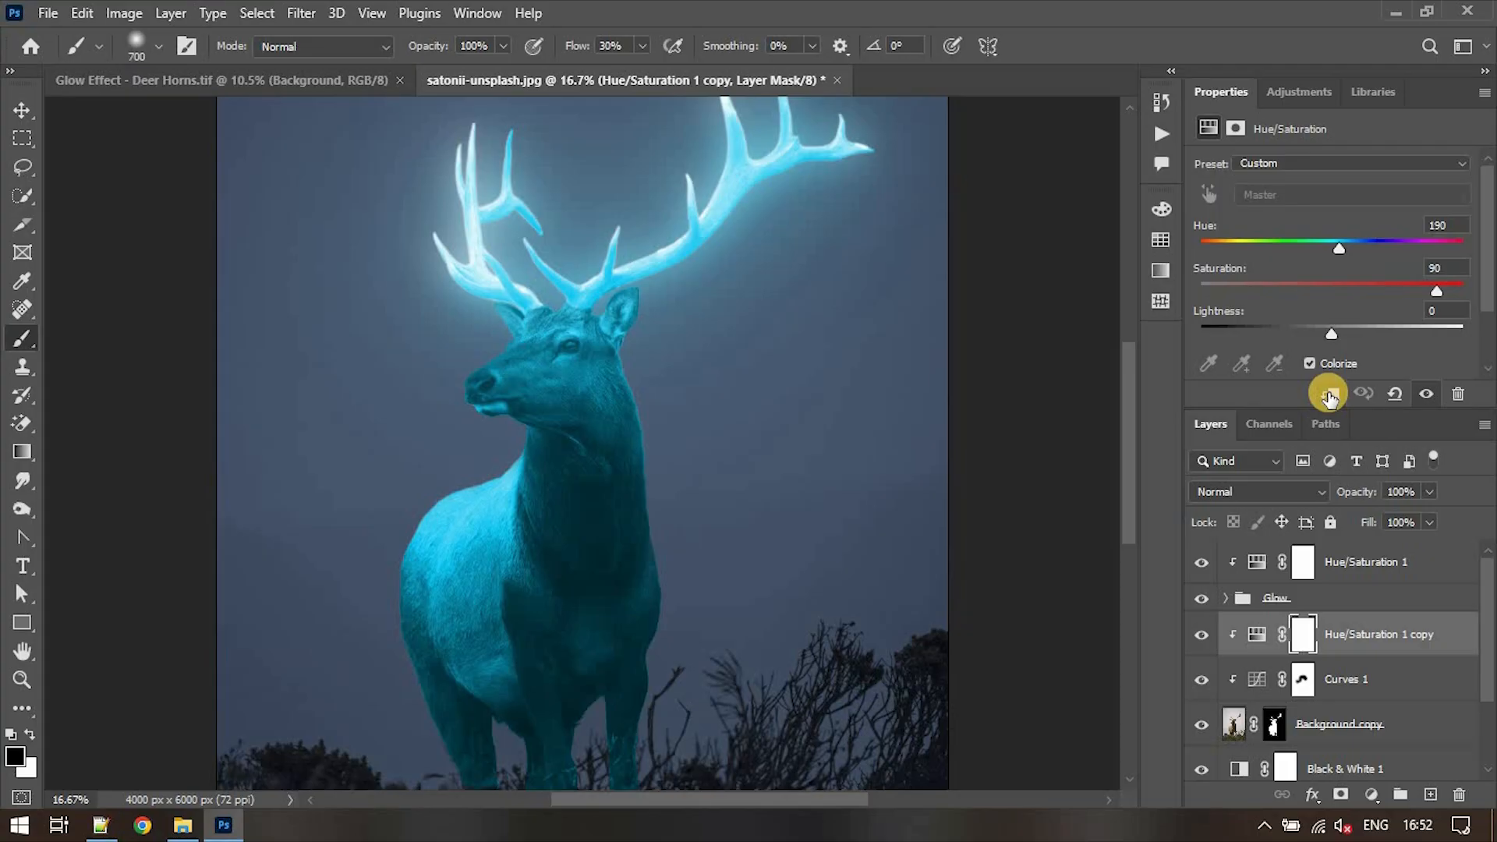
- Invert the Hue/Saturation 1 copy's mask and paint white over the deer's head, ear and muzzle
{"action": "left_click", "coordinate": [1303, 641]}
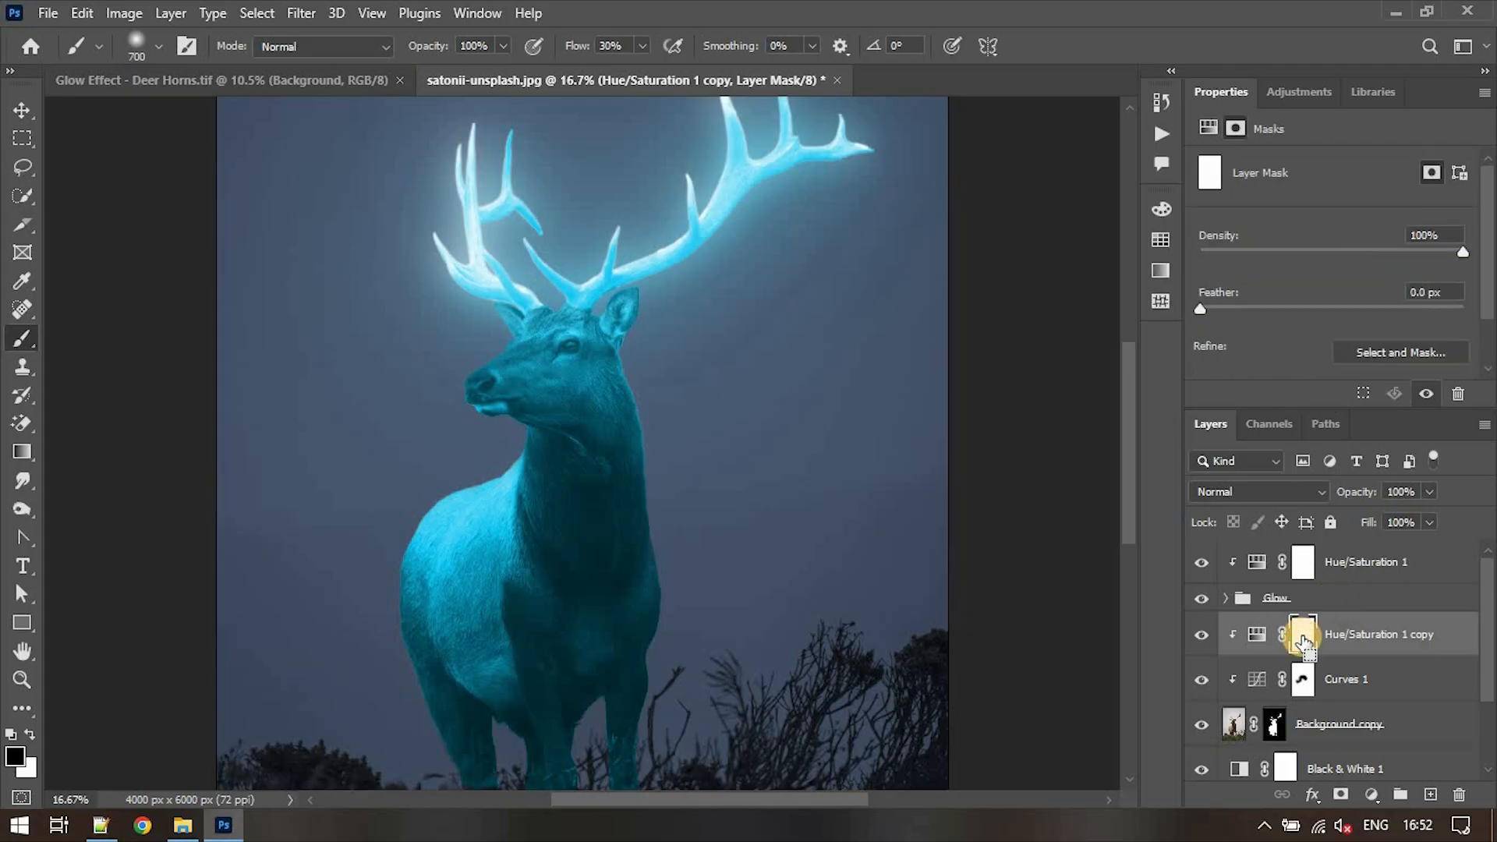
{"action": "key", "text": "ctrl+i"}
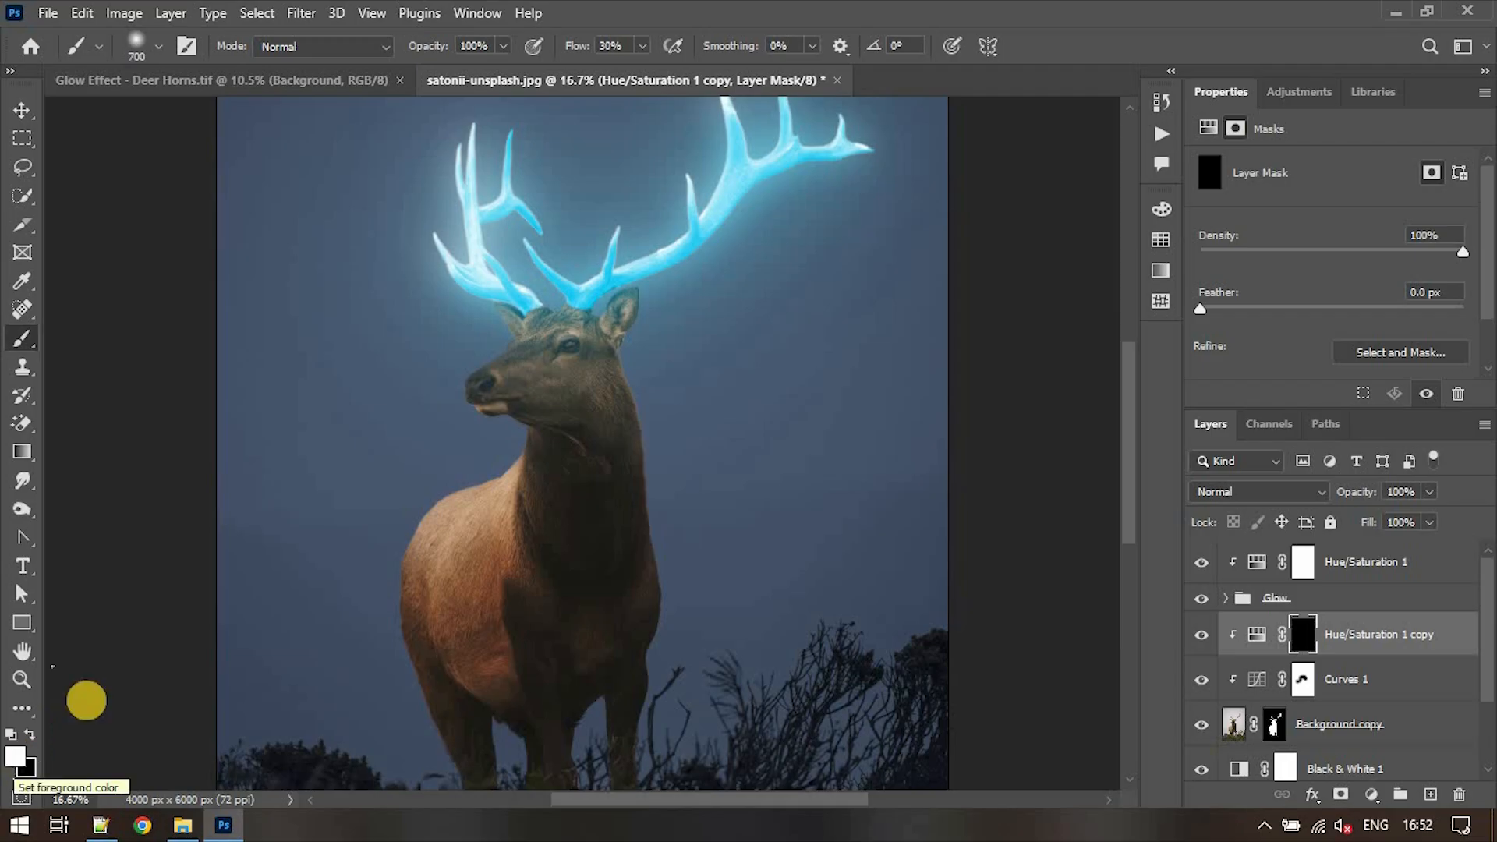
{"action": "mouse_move", "coordinate": [630, 307]}
{"action": "left_mouse_down"}
{"action": "mouse_move", "coordinate": [527, 345]}
{"action": "mouse_move", "coordinate": [510, 369]}
{"action": "mouse_move", "coordinate": [529, 339]}
{"action": "mouse_move", "coordinate": [496, 364]}
{"action": "mouse_move", "coordinate": [617, 316]}
{"action": "mouse_move", "coordinate": [655, 363]}
{"action": "mouse_move", "coordinate": [662, 414]}
{"action": "left_mouse_up"}
{"action": "key", "text": "bracketleft"}
{"action": "key", "text": "bracketleft"}
{"action": "key", "text": "bracketleft"}
{"action": "left_click_drag", "start_coordinate": [510, 397], "coordinate": [491, 390]}
- Set the brush smoothing to 100% and paint the cyan tint along the deer's back
{"action": "left_click", "coordinate": [812, 46]}
{"action": "left_click_drag", "start_coordinate": [804, 77], "coordinate": [920, 77]}
{"action": "left_click_drag", "start_coordinate": [507, 478], "coordinate": [425, 546]}
- Lower the brush flow to 14% and blend the cyan tint over the deer's neck and back, finishing with a 700 px brush
{"action": "left_click", "coordinate": [641, 46]}
{"action": "left_click_drag", "start_coordinate": [641, 76], "coordinate": [623, 75]}
{"action": "left_click", "coordinate": [648, 430]}
{"action": "key", "text": "bracketright"}
{"action": "key", "text": "bracketright"}
{"action": "key", "text": "bracketright"}
{"action": "left_click_drag", "start_coordinate": [483, 530], "coordinate": [496, 529]}
{"action": "left_click_drag", "start_coordinate": [618, 367], "coordinate": [641, 448]}
{"action": "key", "text": "ctrl+minus"}
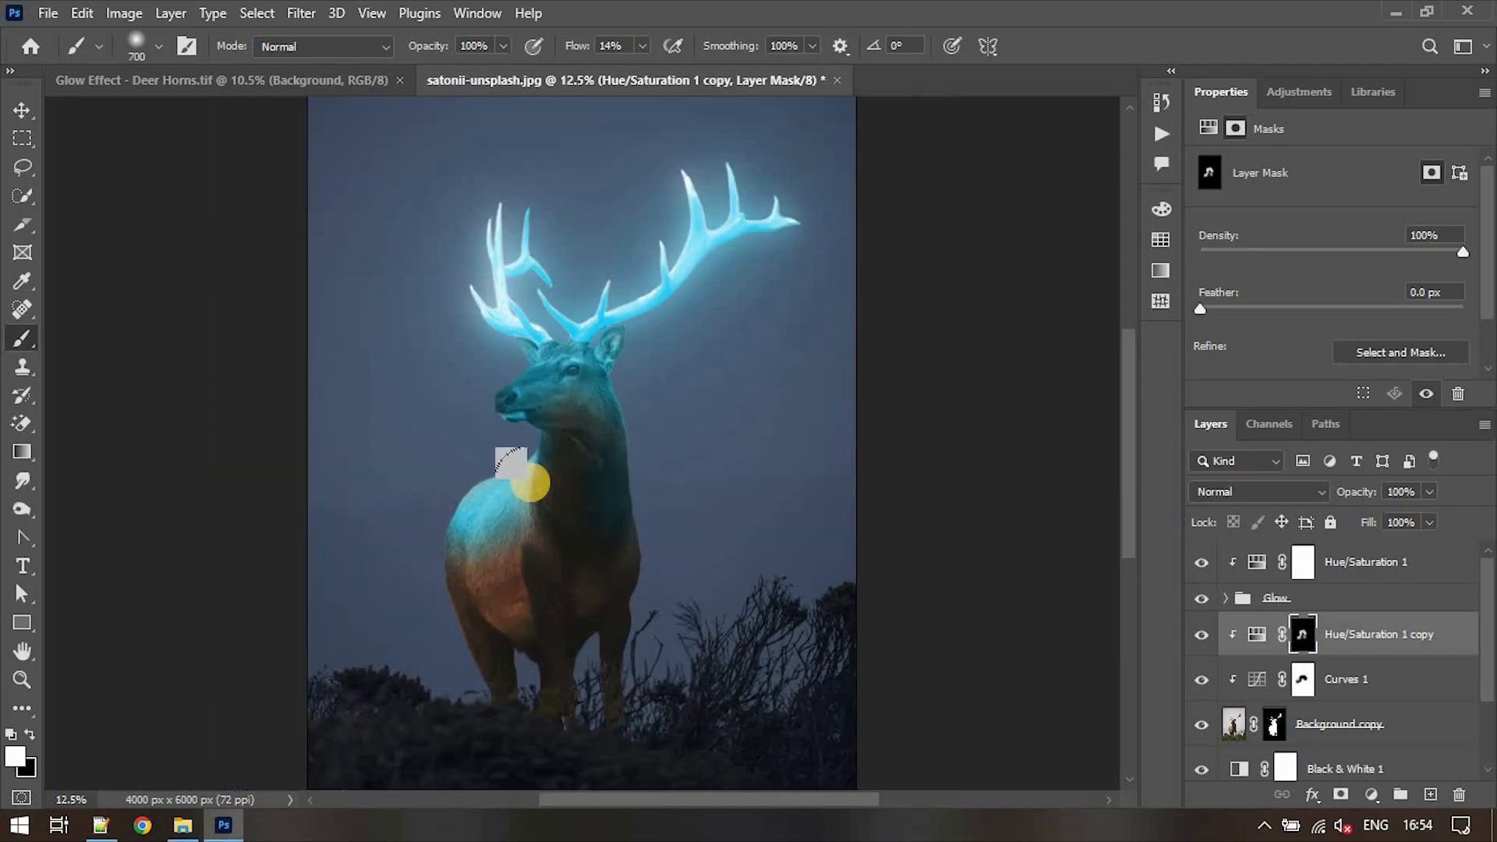
{"action": "left_click", "coordinate": [1201, 635]}
{"action": "left_click", "coordinate": [1201, 636]}
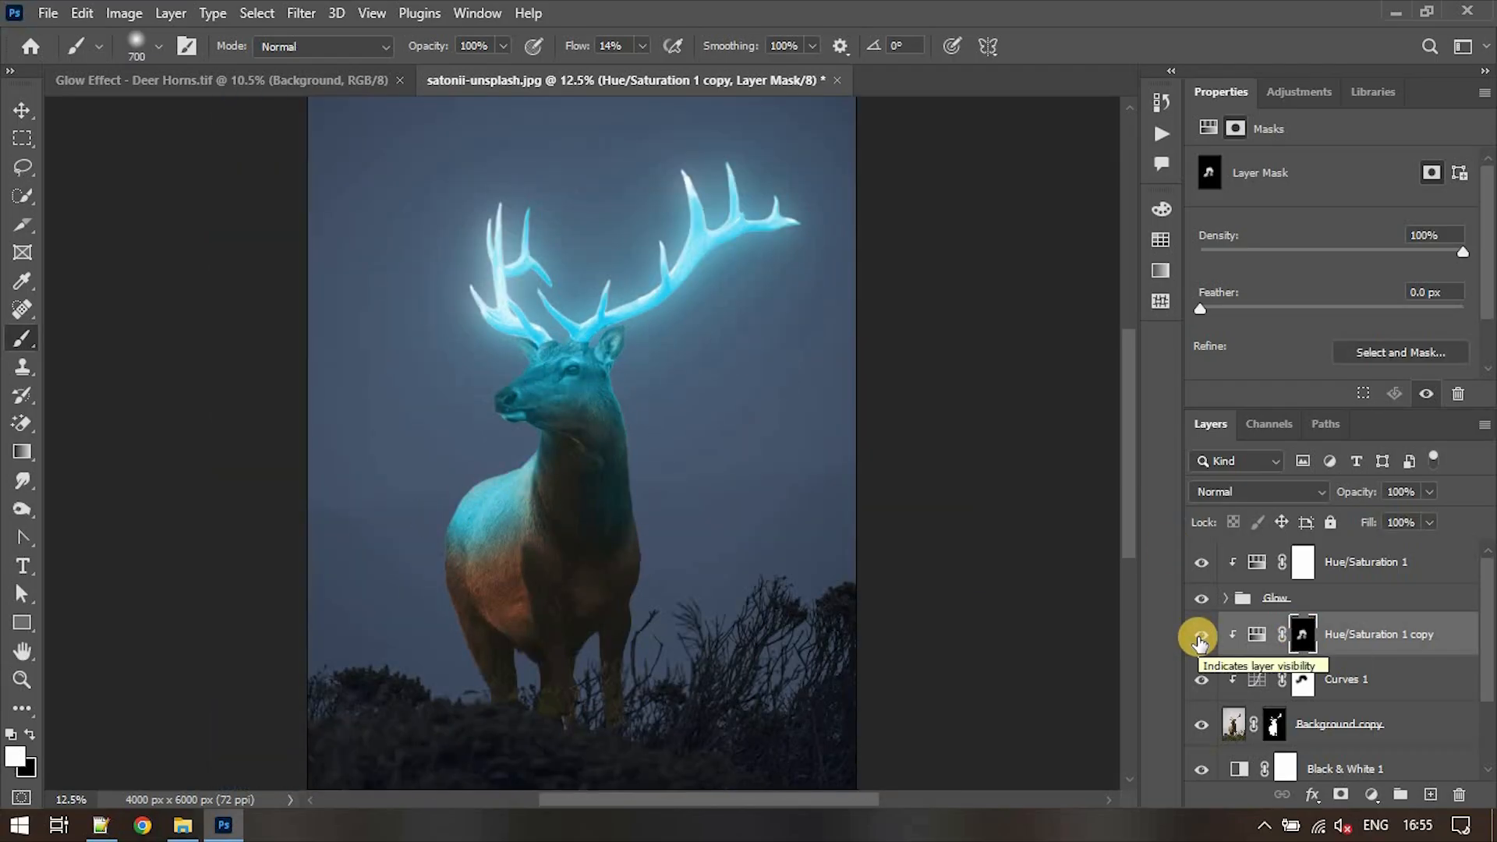
- Place the starry sky photo from the file explorer above the deer's adjustment layers and set its blend mode to Screen
{"action": "left_click", "coordinate": [182, 825]}
{"action": "left_click", "coordinate": [386, 608]}
{"action": "left_click_drag", "start_coordinate": [386, 608], "coordinate": [558, 401]}
{"action": "left_click", "coordinate": [1289, 491]}
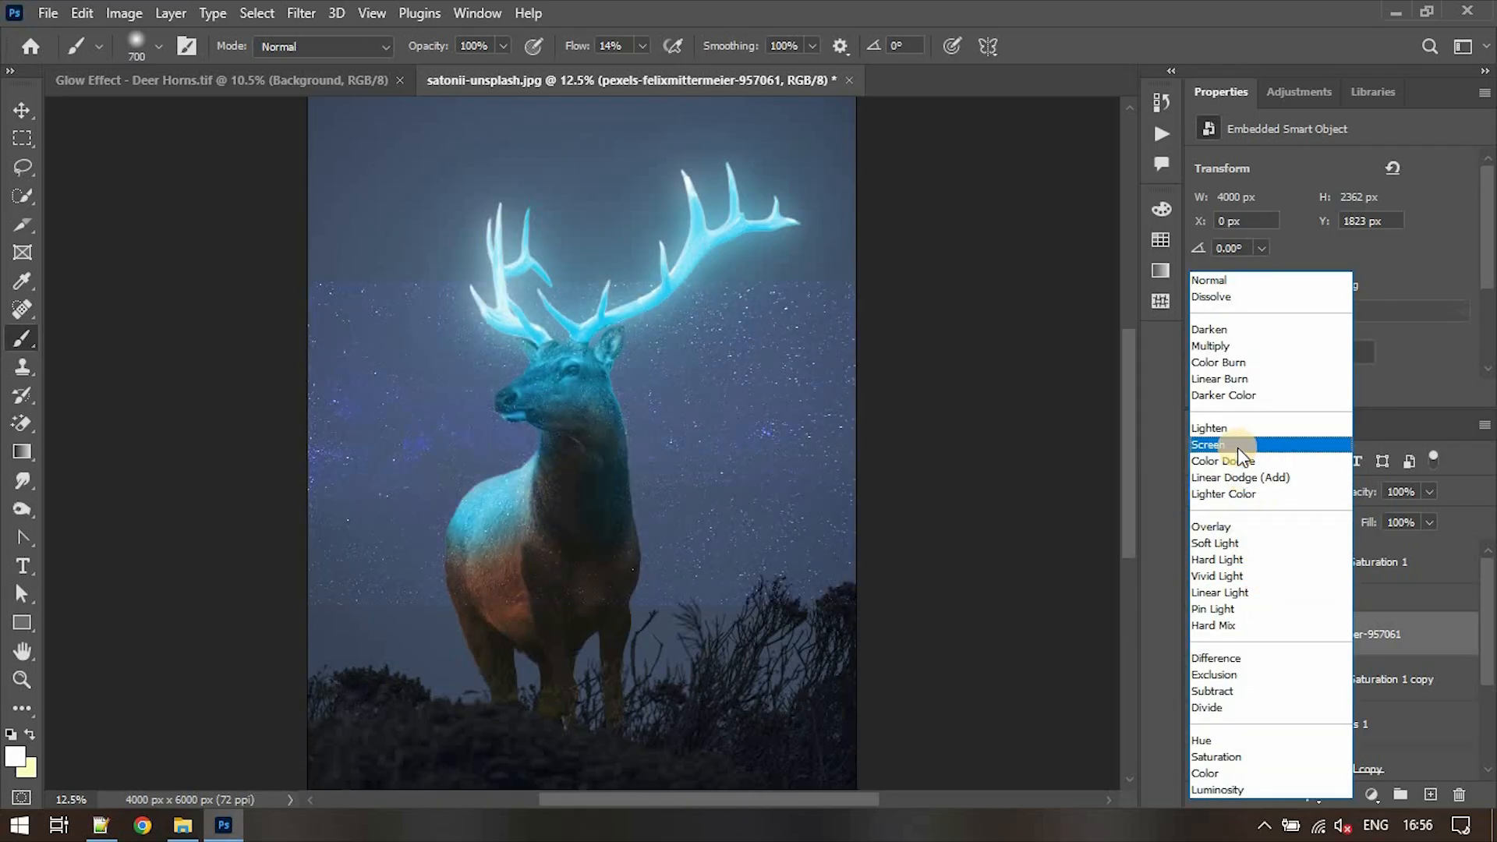
{"action": "left_click", "coordinate": [1237, 444]}
- Enlarge the starry sky layer to about 8290 by 4894 px so it spans the deer and the sky
{"action": "left_click", "coordinate": [31, 111]}
{"action": "left_click_drag", "start_coordinate": [582, 605], "coordinate": [590, 737]}
{"action": "left_click_drag", "start_coordinate": [582, 281], "coordinate": [588, 96]}
{"action": "key", "text": "Return"}
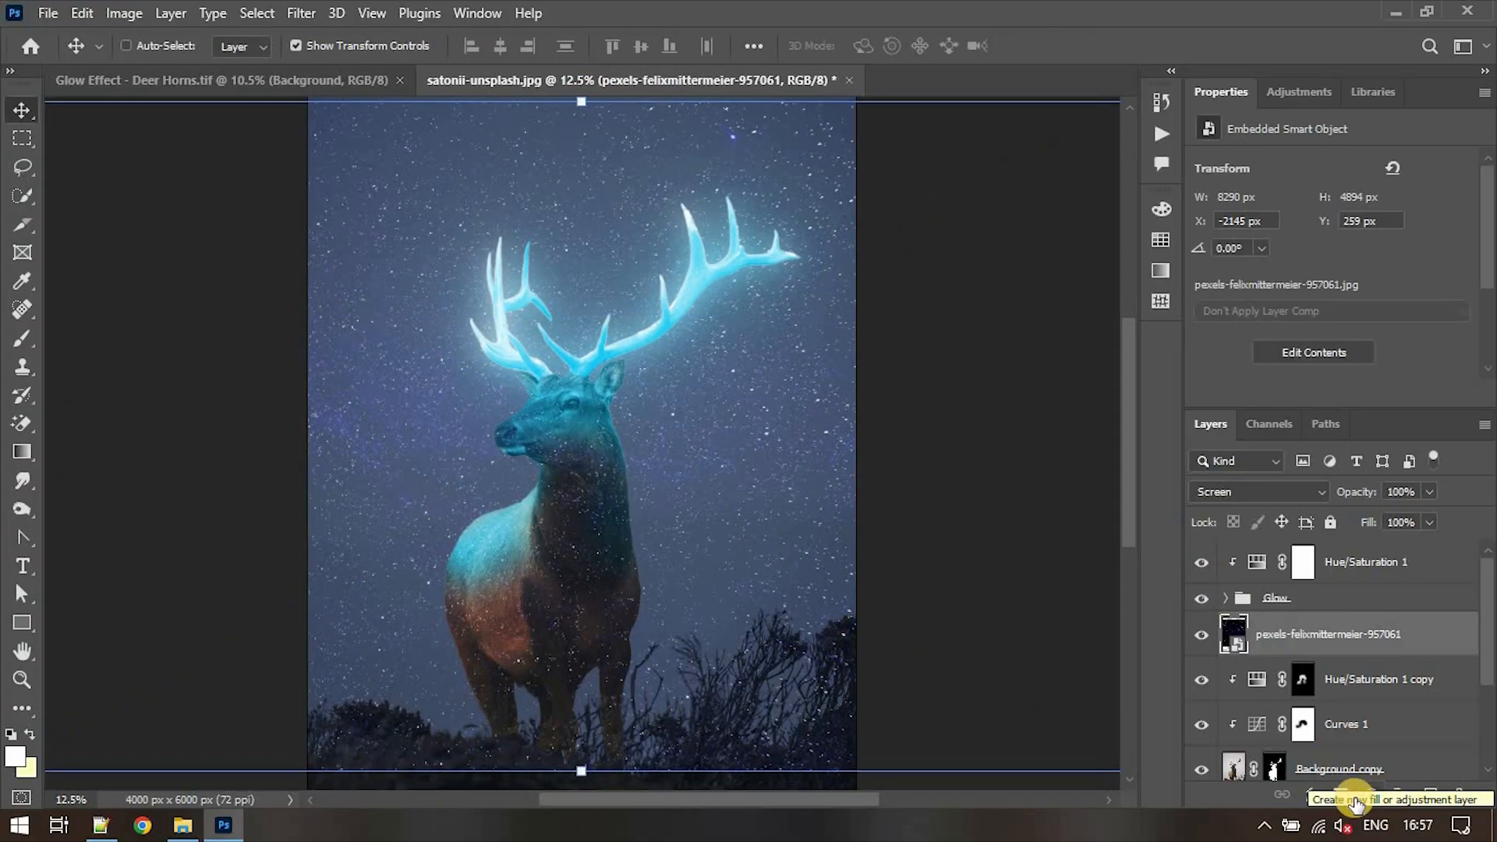
- Add a layer mask to the starry sky layer and invert it to black
{"action": "left_click", "coordinate": [1341, 797]}
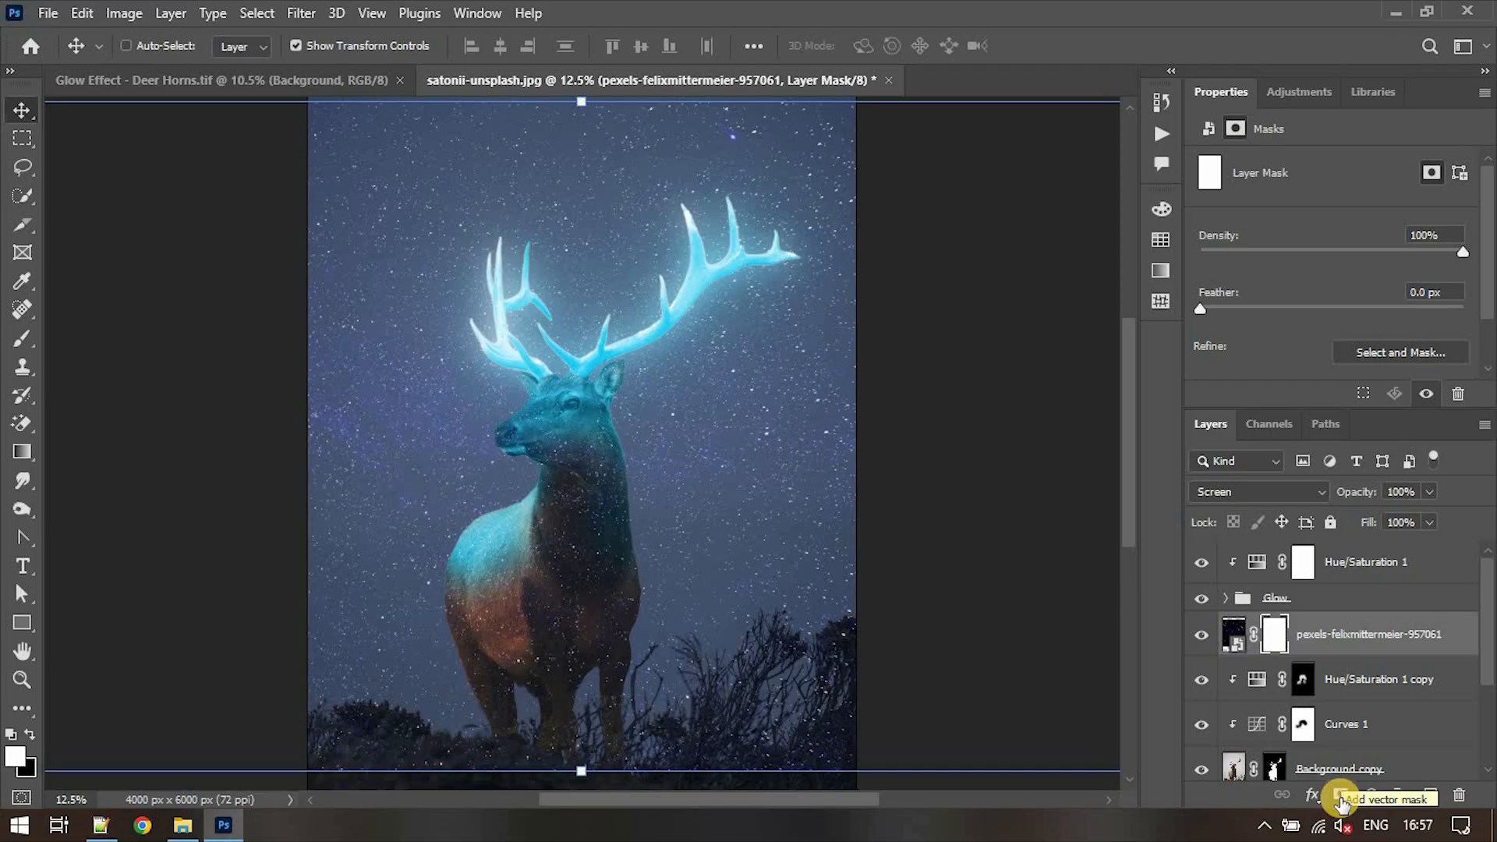
{"action": "key", "text": "ctrl"}
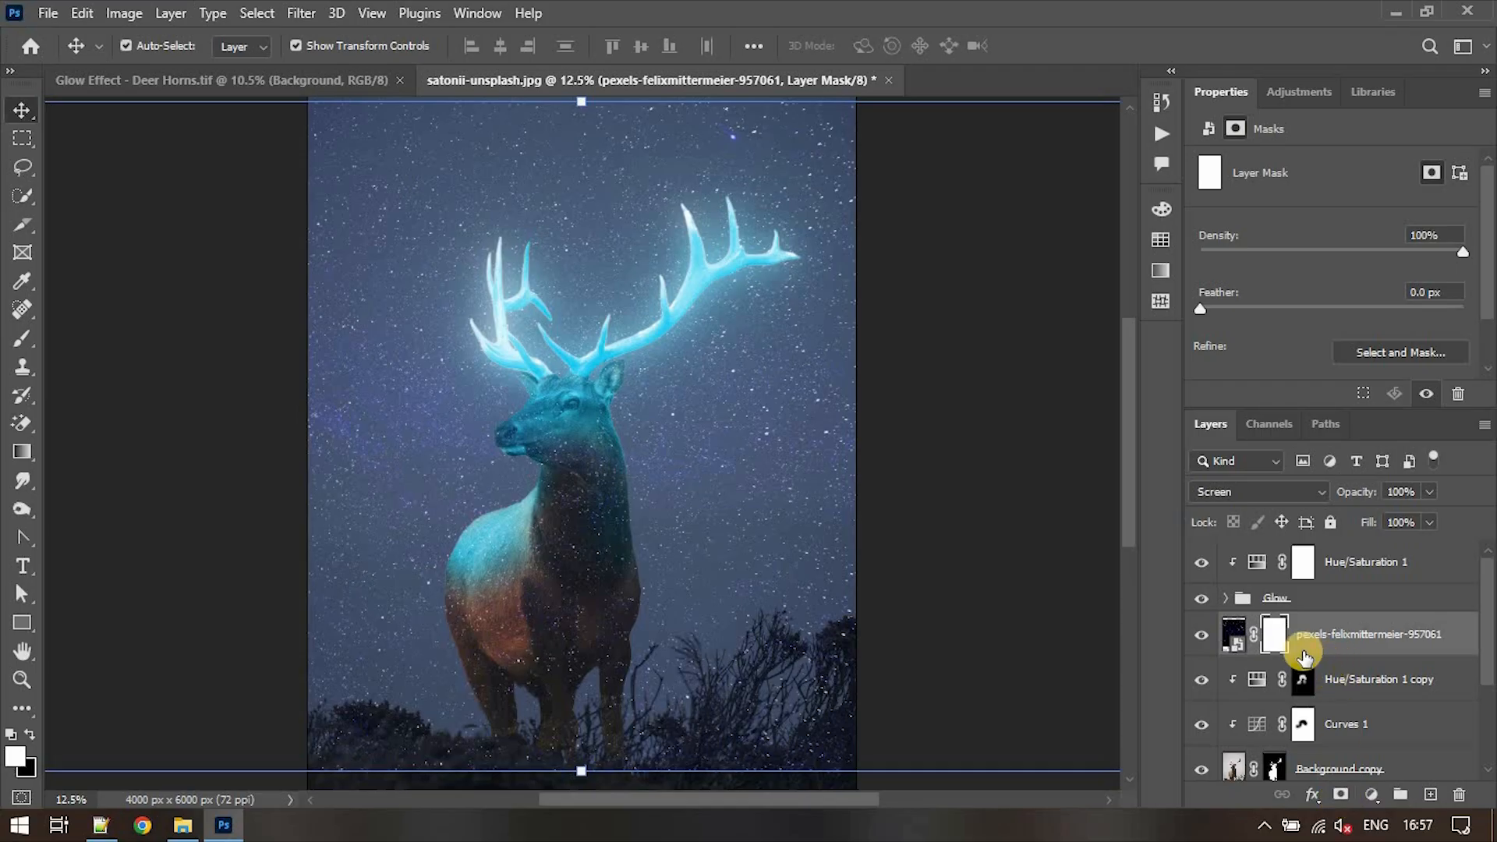
{"action": "key", "text": "ctrl+i"}
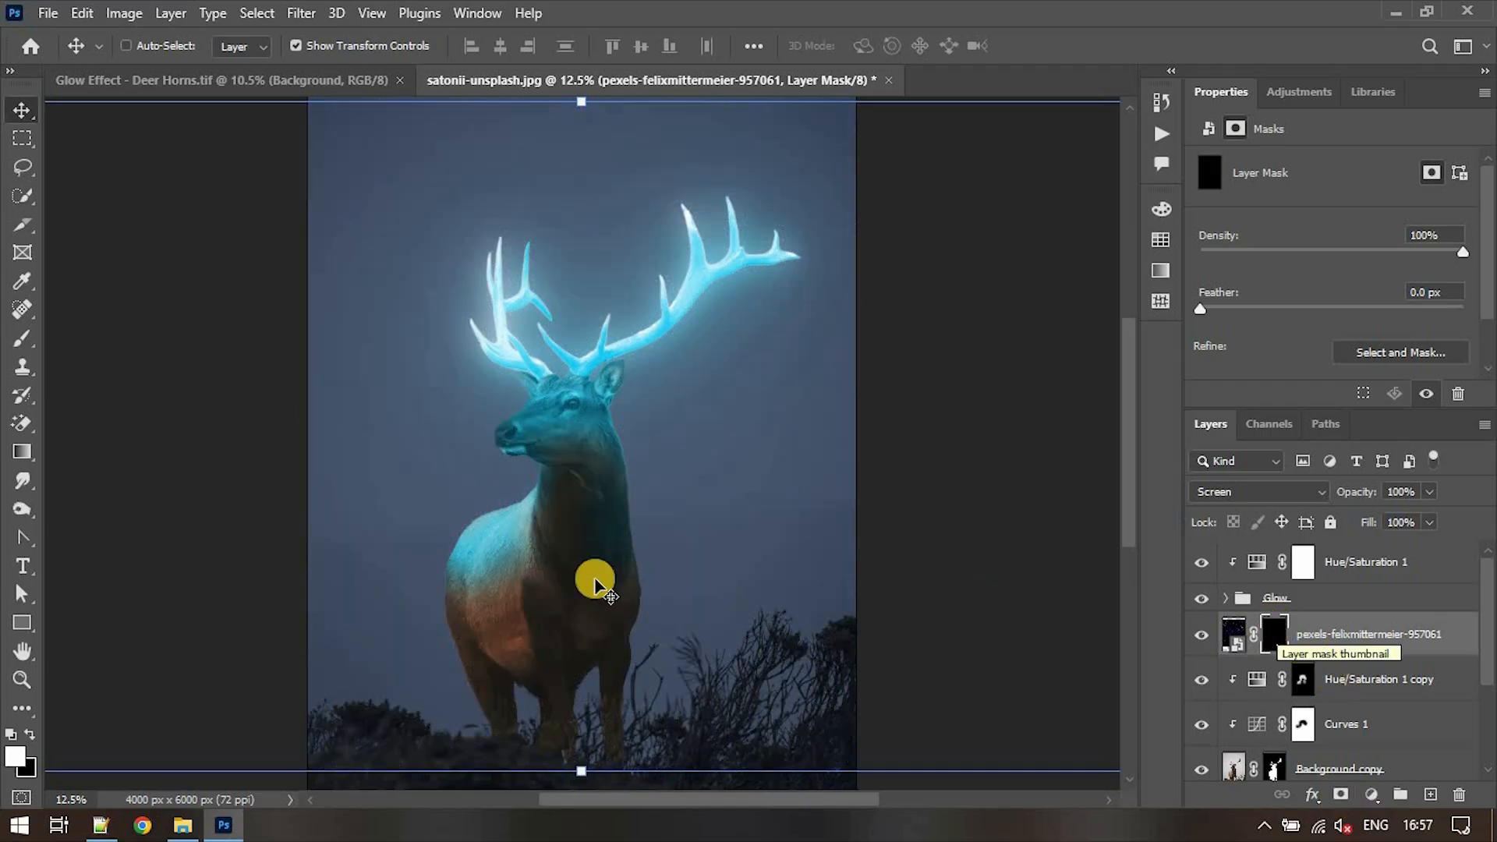
- Paint white on the starry sky mask around the antlers with the 700 px soft brush to reveal stars there
{"action": "key", "text": "b"}
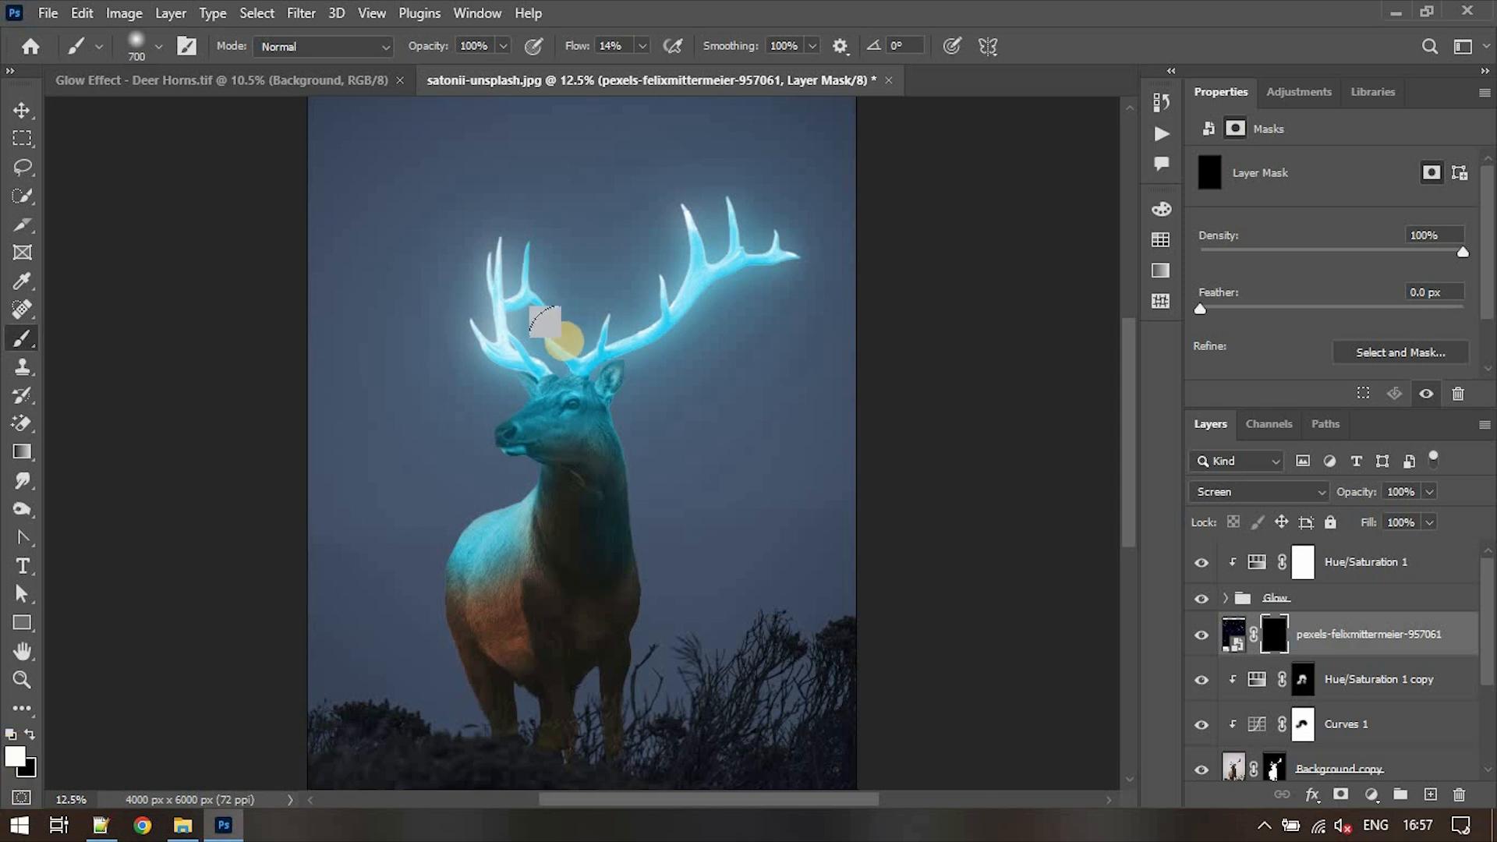
{"action": "key", "text": "ctrl+plus"}
{"action": "key", "text": "ctrl+plus"}
{"action": "scroll", "coordinate": [564, 341], "scroll_direction": "up", "scroll_amount": 5}
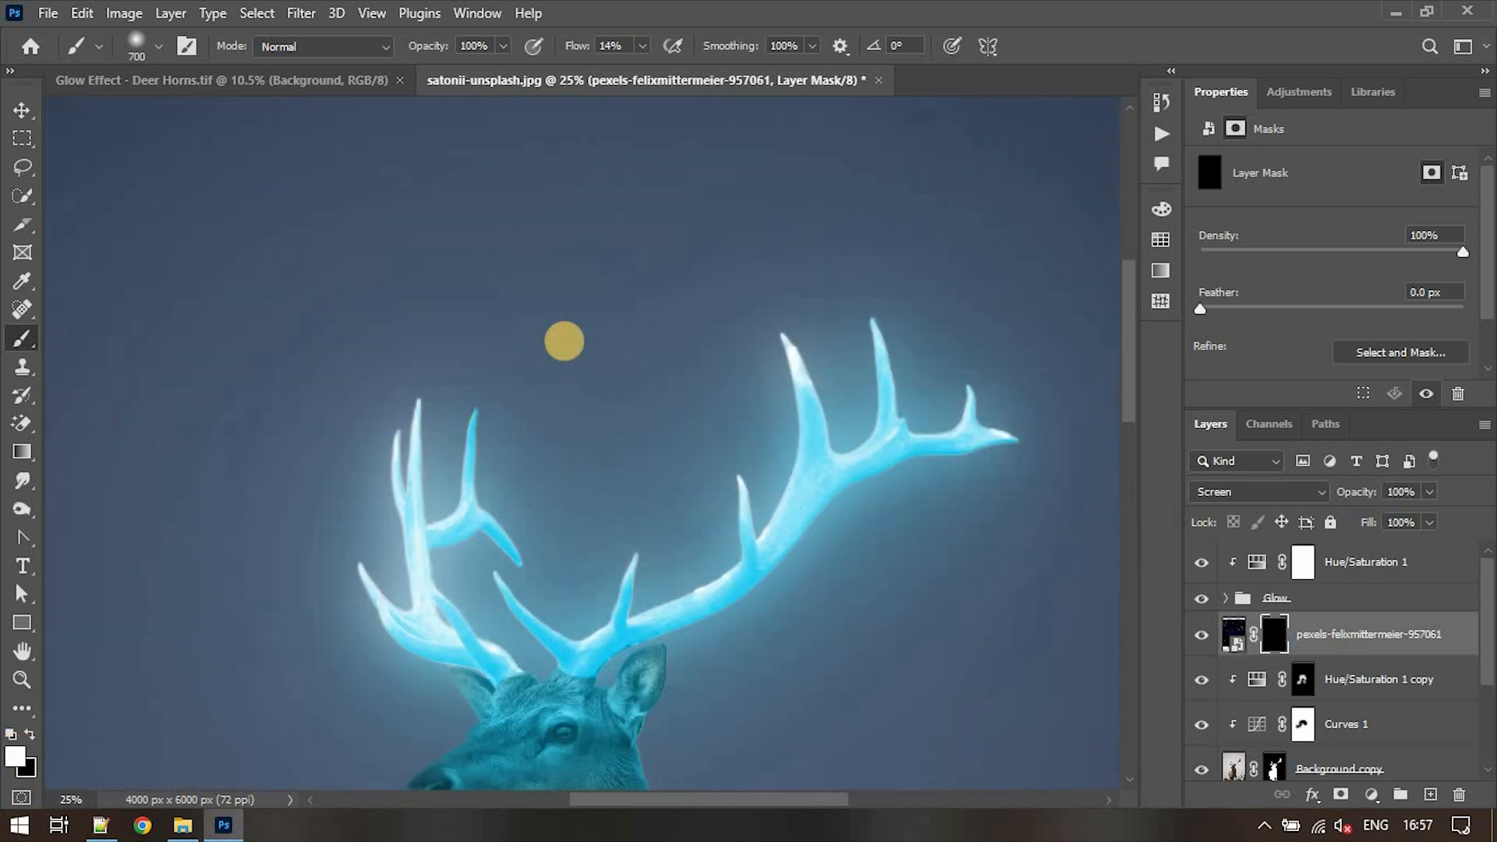
{"action": "scroll", "coordinate": [565, 341], "scroll_direction": "down", "scroll_amount": 1}
{"action": "mouse_move", "coordinate": [812, 330]}
{"action": "left_mouse_down"}
{"action": "mouse_move", "coordinate": [988, 368]}
{"action": "mouse_move", "coordinate": [858, 449]}
{"action": "mouse_move", "coordinate": [765, 349]}
{"action": "mouse_move", "coordinate": [651, 539]}
{"action": "mouse_move", "coordinate": [600, 587]}
{"action": "mouse_move", "coordinate": [772, 582]}
{"action": "mouse_move", "coordinate": [486, 312]}
{"action": "mouse_move", "coordinate": [385, 498]}
{"action": "mouse_move", "coordinate": [484, 603]}
{"action": "mouse_move", "coordinate": [457, 633]}
{"action": "mouse_move", "coordinate": [394, 488]}
{"action": "mouse_move", "coordinate": [460, 624]}
{"action": "left_mouse_up"}
{"action": "key", "text": "ctrl+minus"}
{"action": "key", "text": "ctrl+plus"}
{"action": "key", "text": "ctrl+plus"}
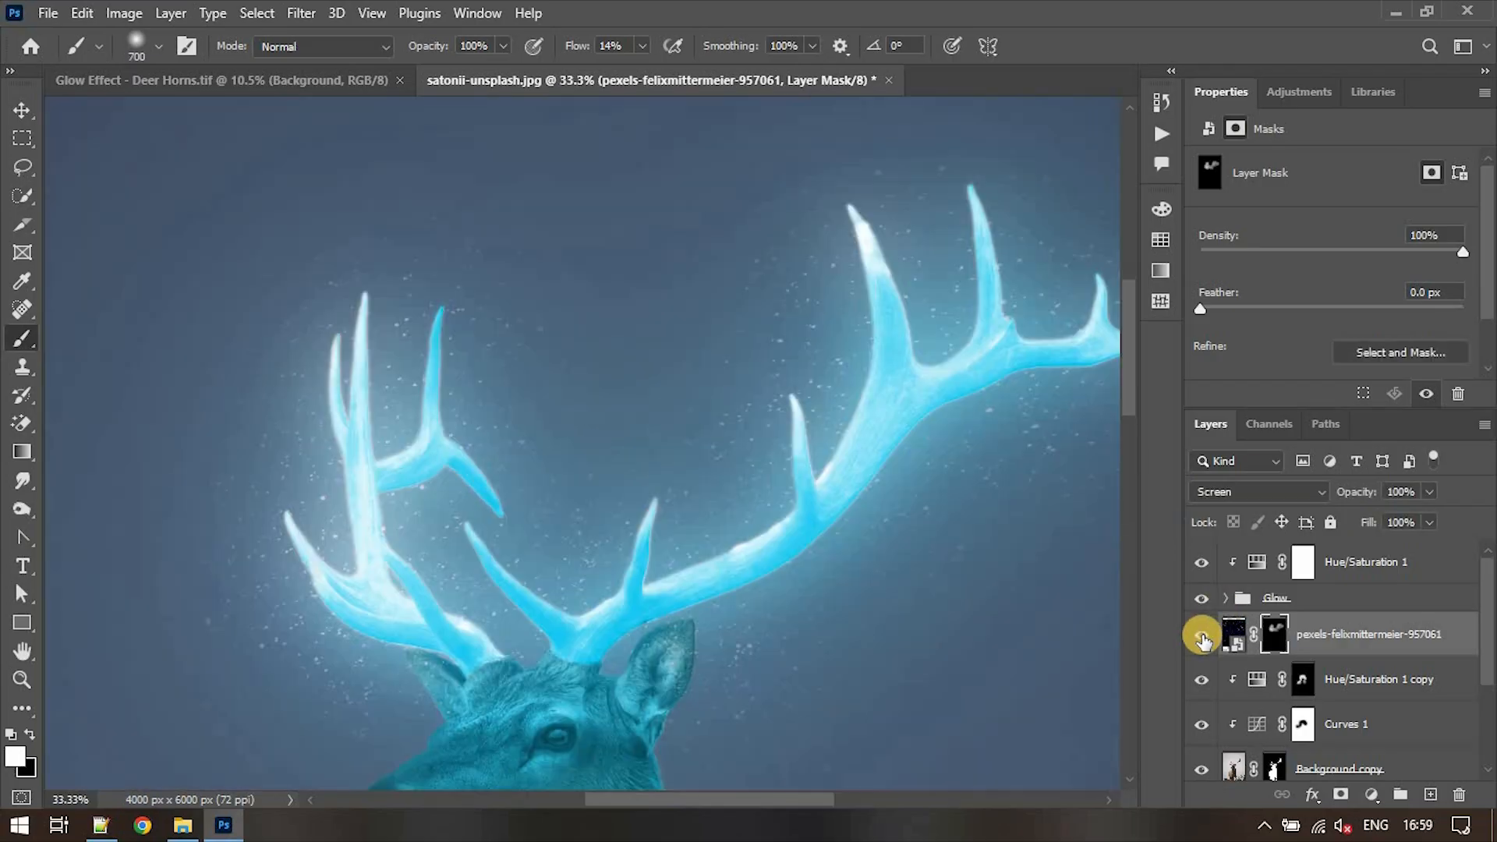
- Add a Levels adjustment layer clipped to the starry sky layer, with input levels of 15, 1.14 and 184
{"action": "left_click", "coordinate": [1371, 794]}
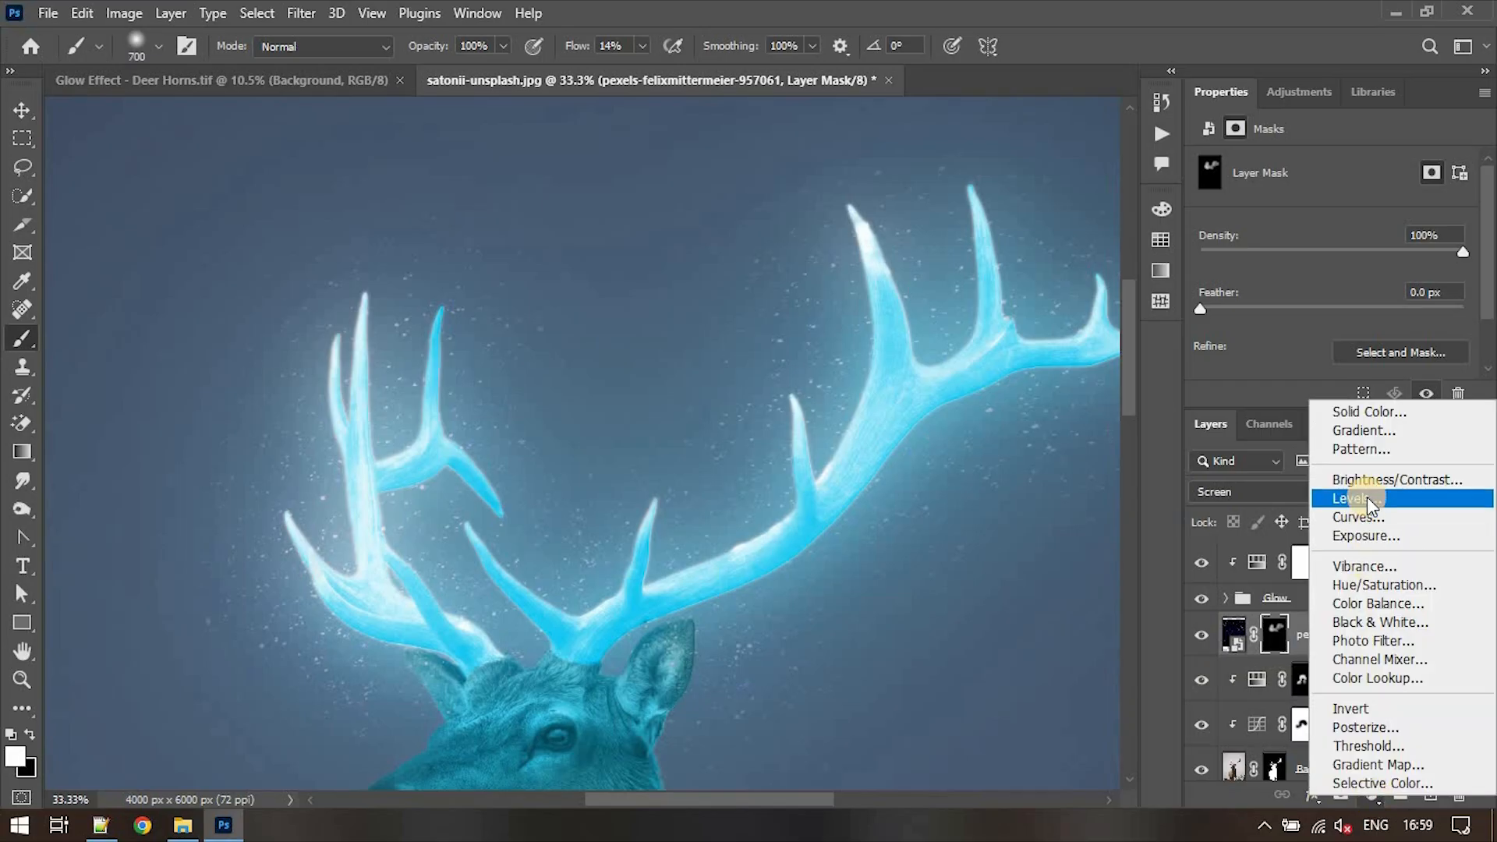
{"action": "left_click", "coordinate": [1387, 591]}
{"action": "scroll", "coordinate": [1477, 219], "scroll_direction": "down", "scroll_amount": 1}
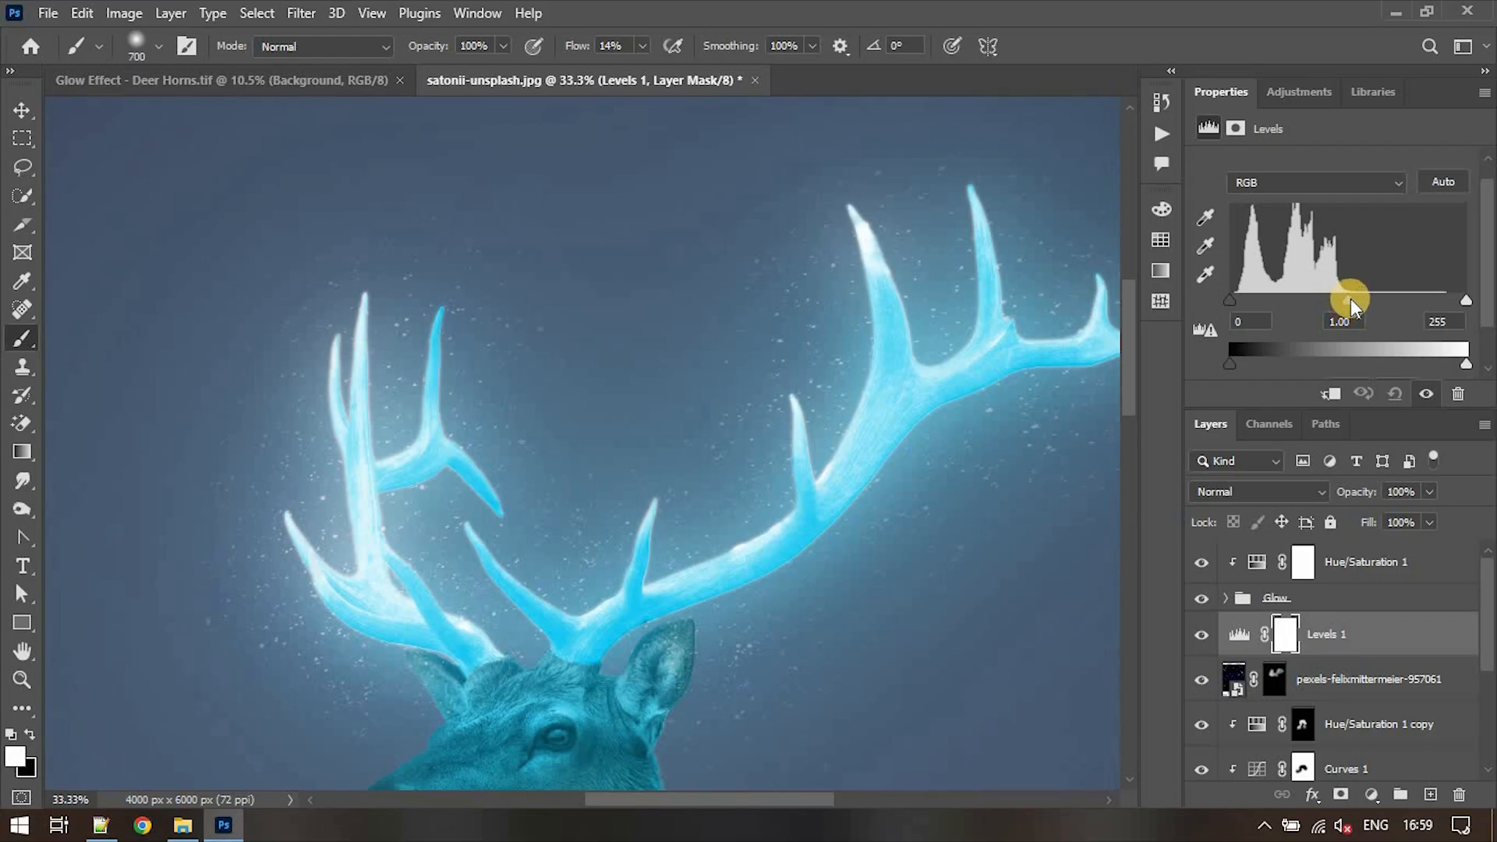
{"action": "left_click_drag", "start_coordinate": [1335, 298], "coordinate": [1332, 298]}
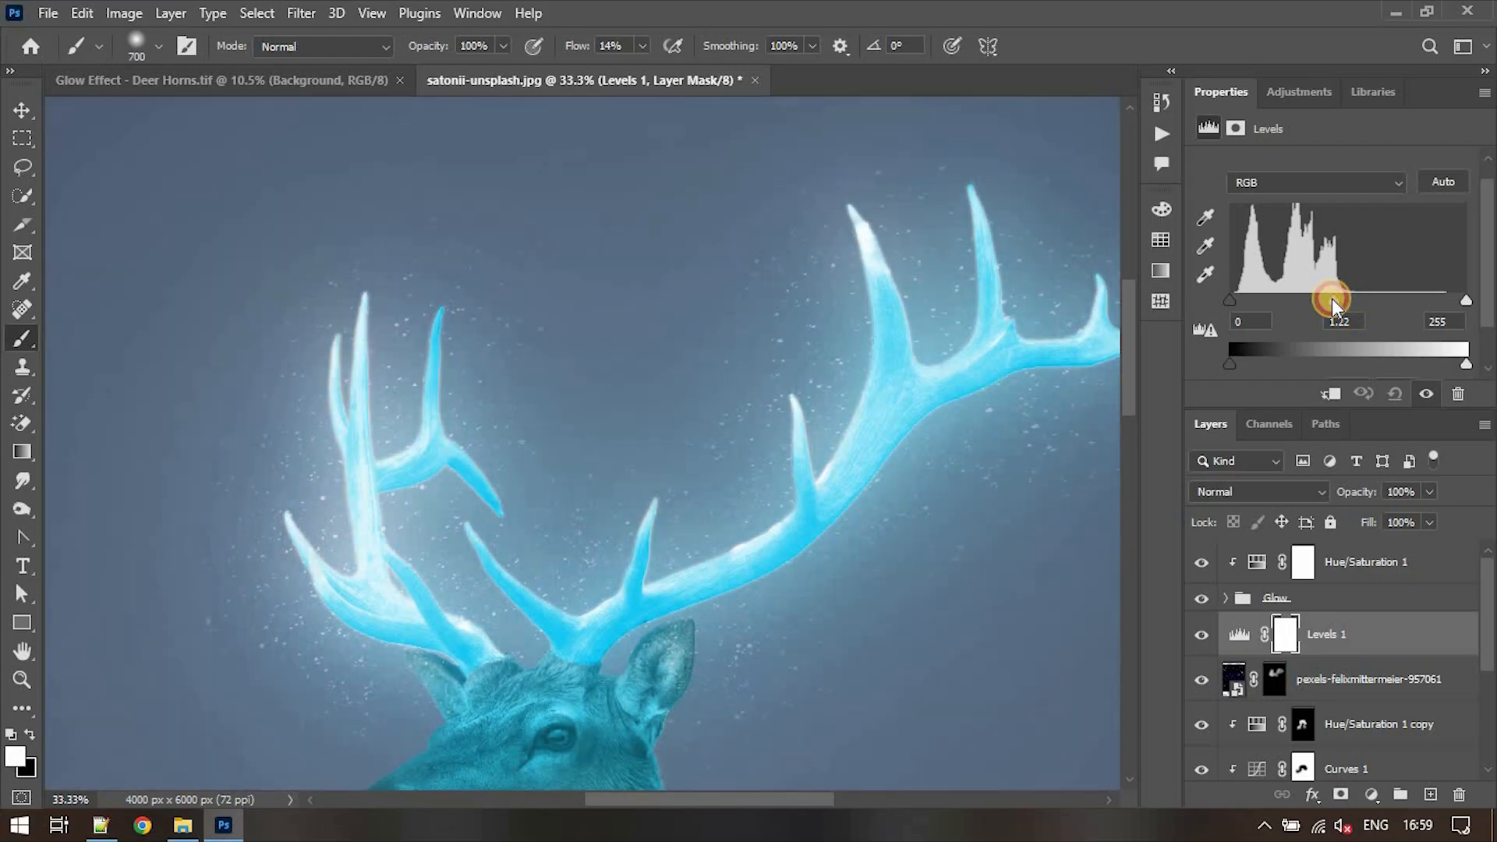
{"action": "key", "text": "ctrl+z"}
{"action": "left_click", "coordinate": [1331, 395]}
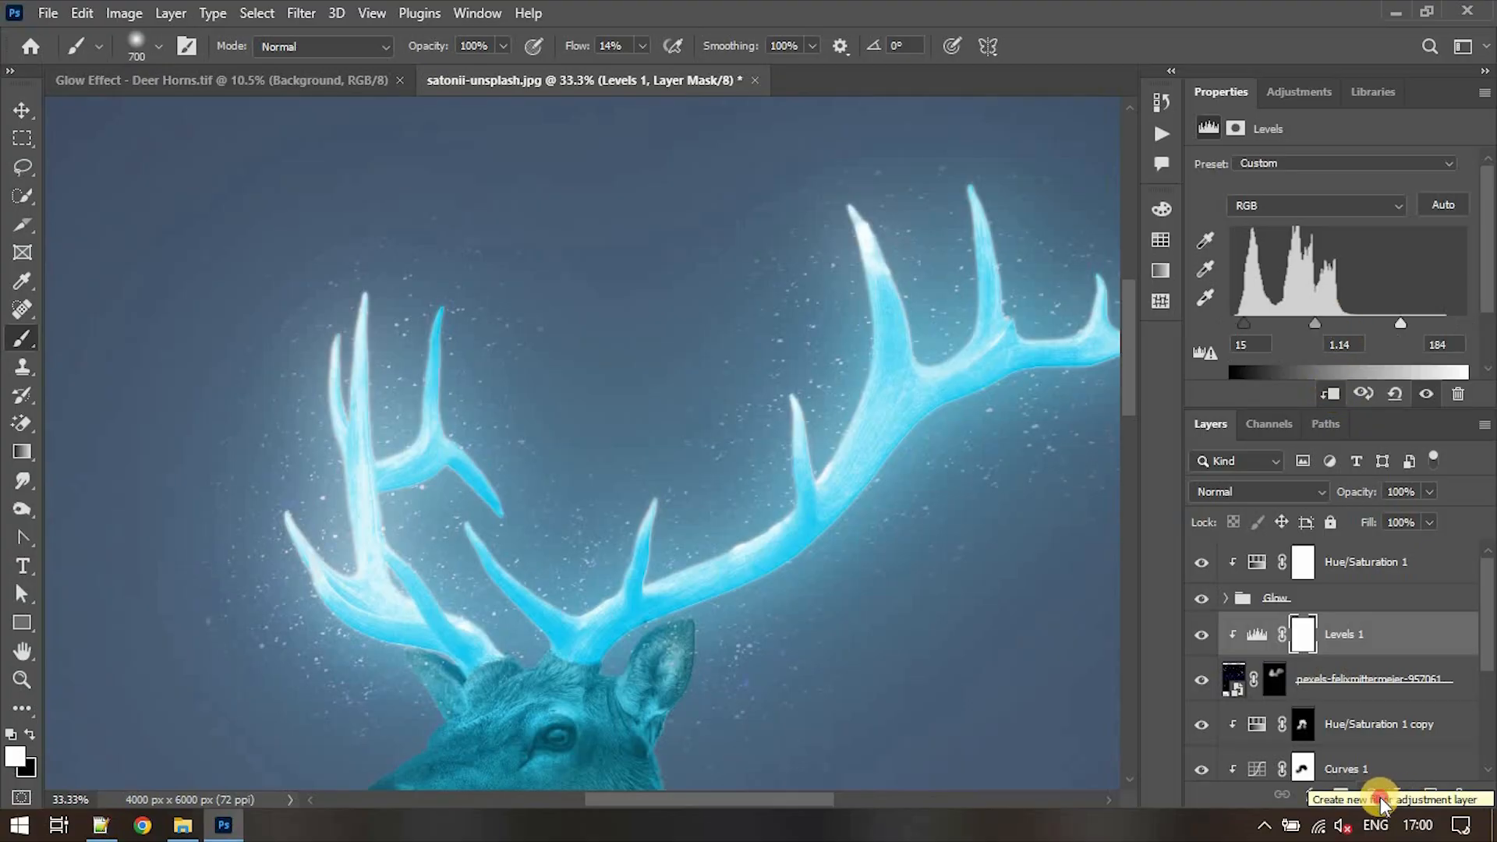
- Add a Color Lookup adjustment layer above Levels 1 and load the Crisp_Warm.look 3D LUT
{"action": "left_click", "coordinate": [1381, 802]}
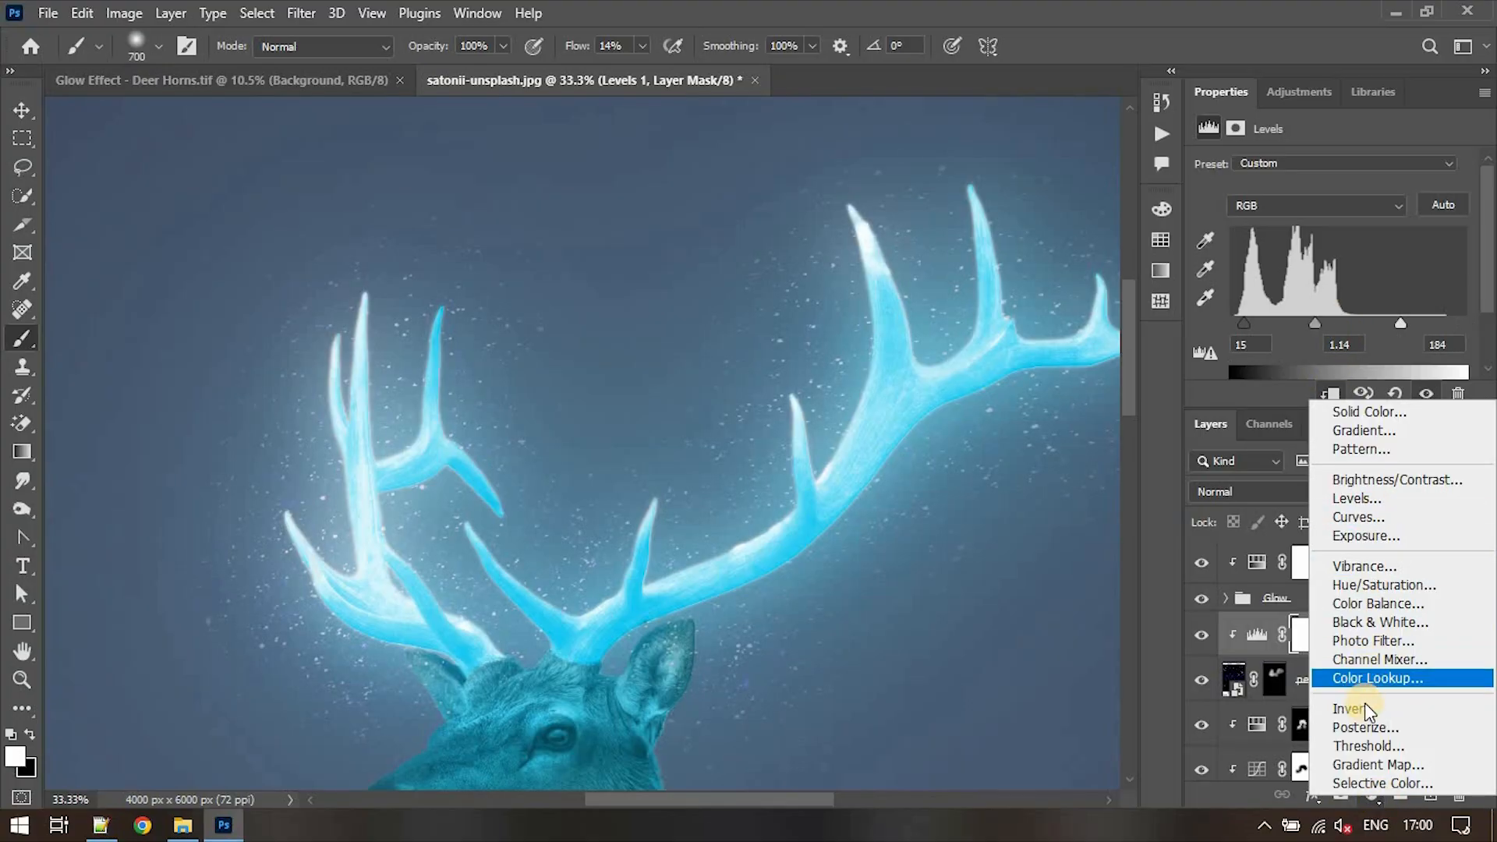
{"action": "left_click", "coordinate": [1369, 682]}
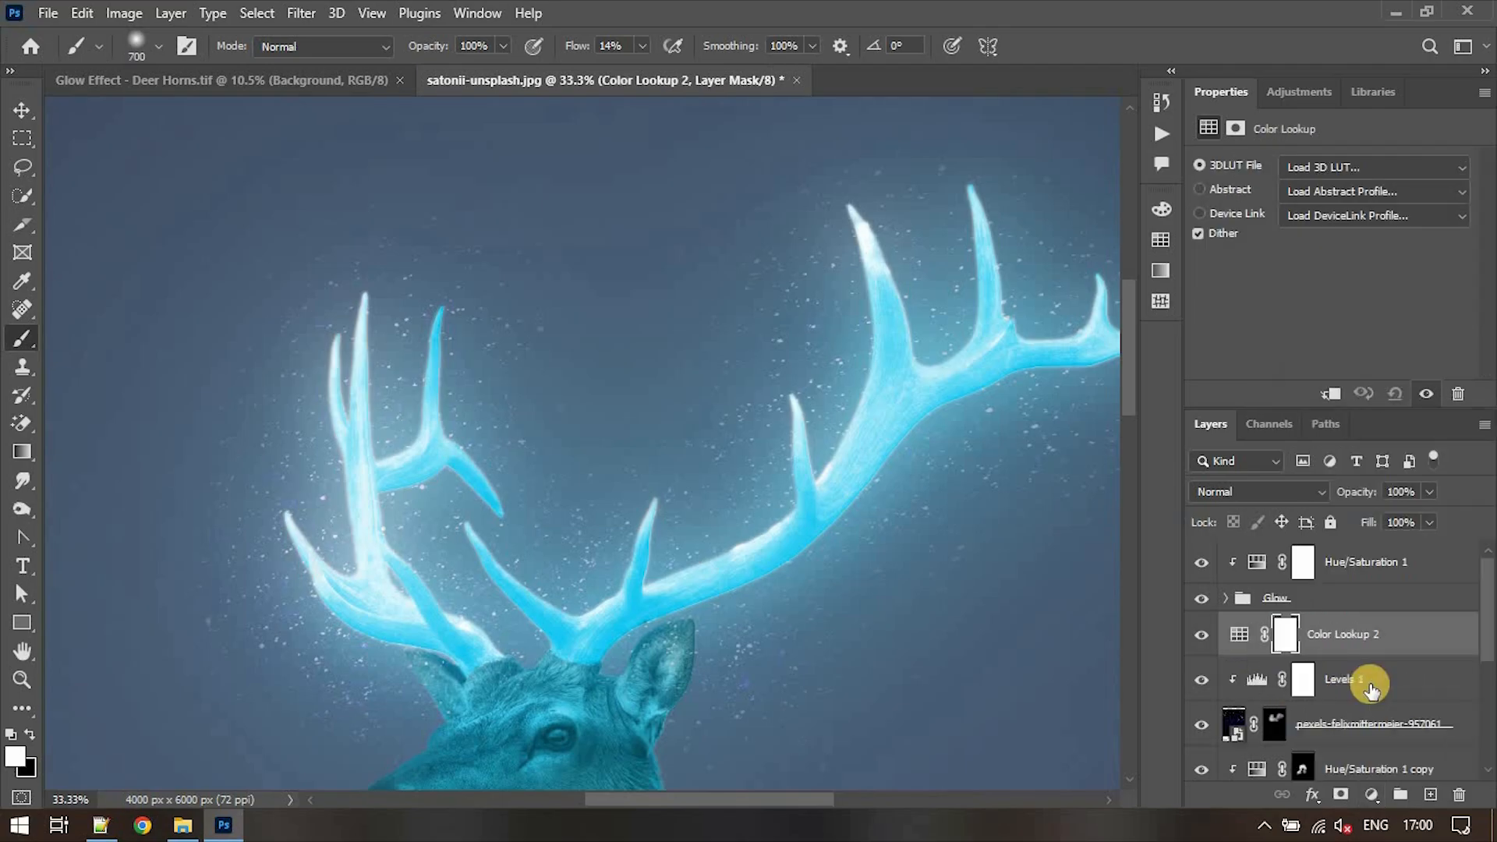
{"action": "left_click", "coordinate": [1373, 170]}
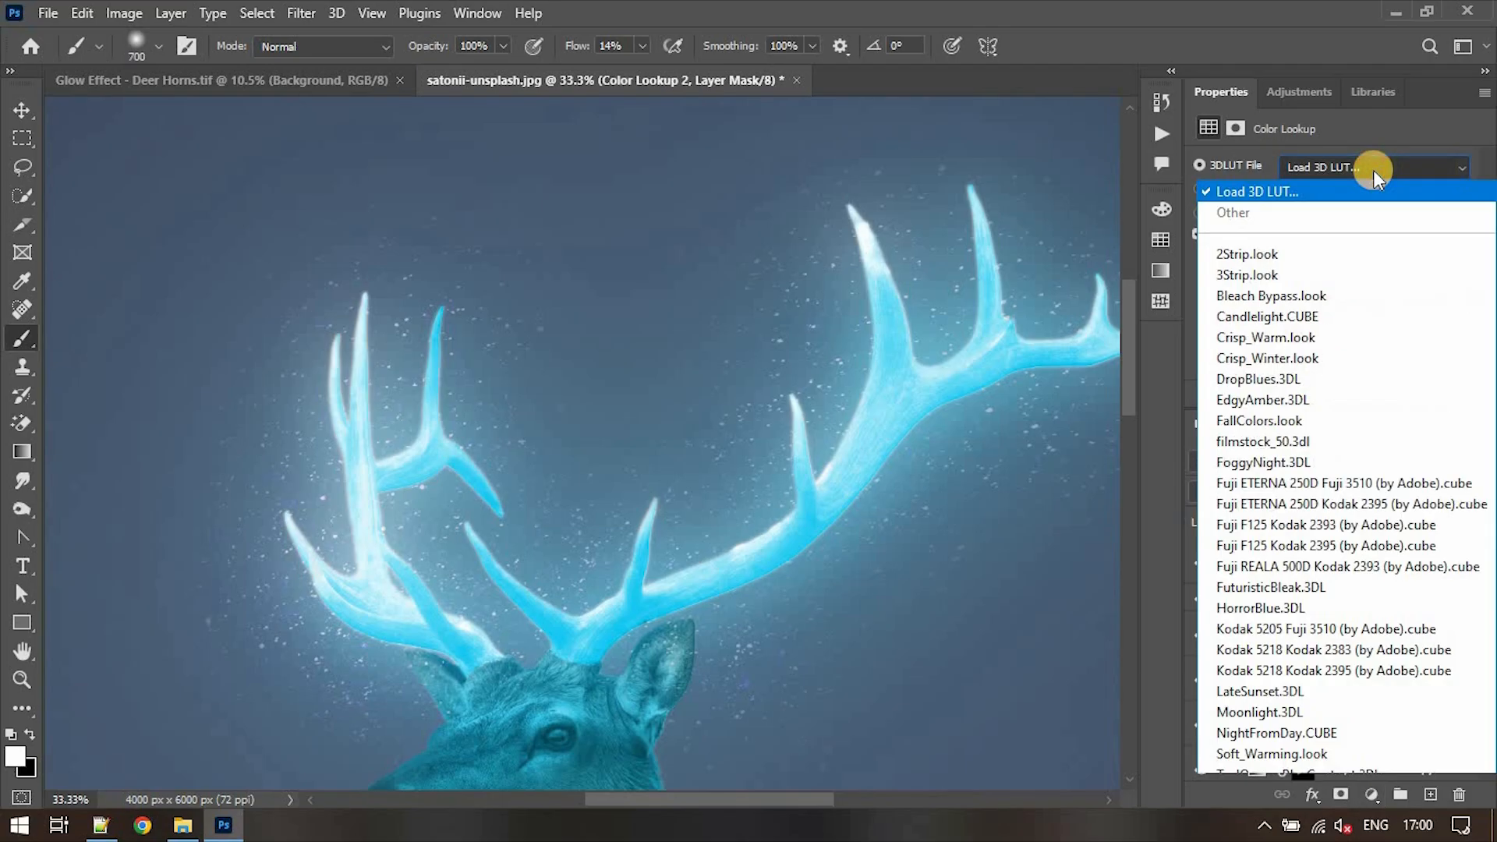
{"action": "left_click", "coordinate": [1334, 340]}
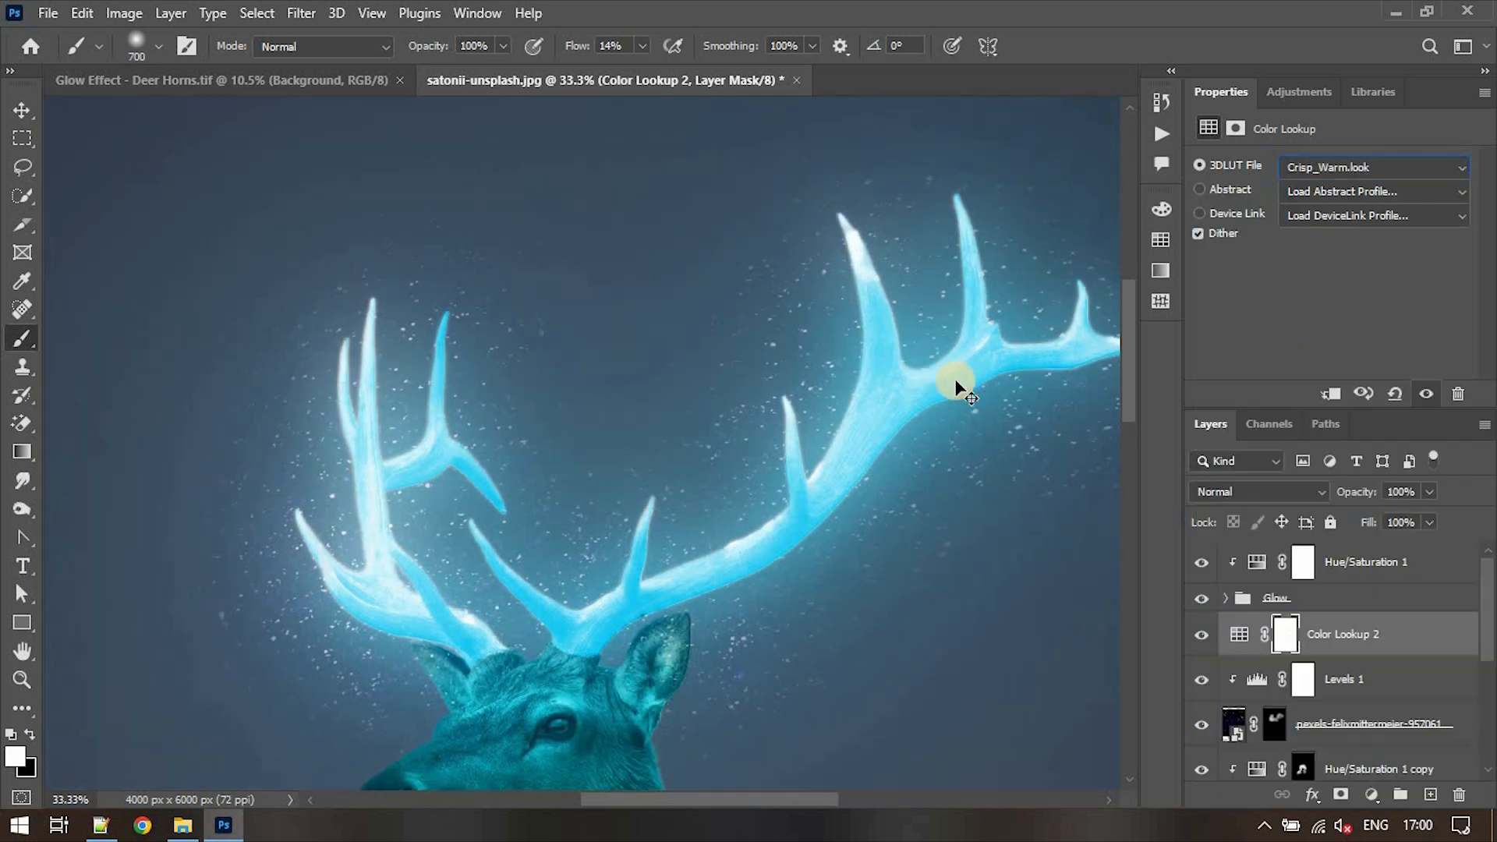
- Compare the image with and without the Color Lookup 2 layer and reduce the layer's opacity to 45%
{"action": "key", "text": "ctrl+minus"}
{"action": "key", "text": "ctrl+minus"}
{"action": "key", "text": "ctrl+minus"}
{"action": "key", "text": "ctrl+minus"}
{"action": "key", "text": "v"}
{"action": "key", "text": "ctrl+0"}
{"action": "left_click", "coordinate": [1202, 635]}
{"action": "left_click", "coordinate": [1201, 634]}
{"action": "left_click", "coordinate": [1202, 635]}
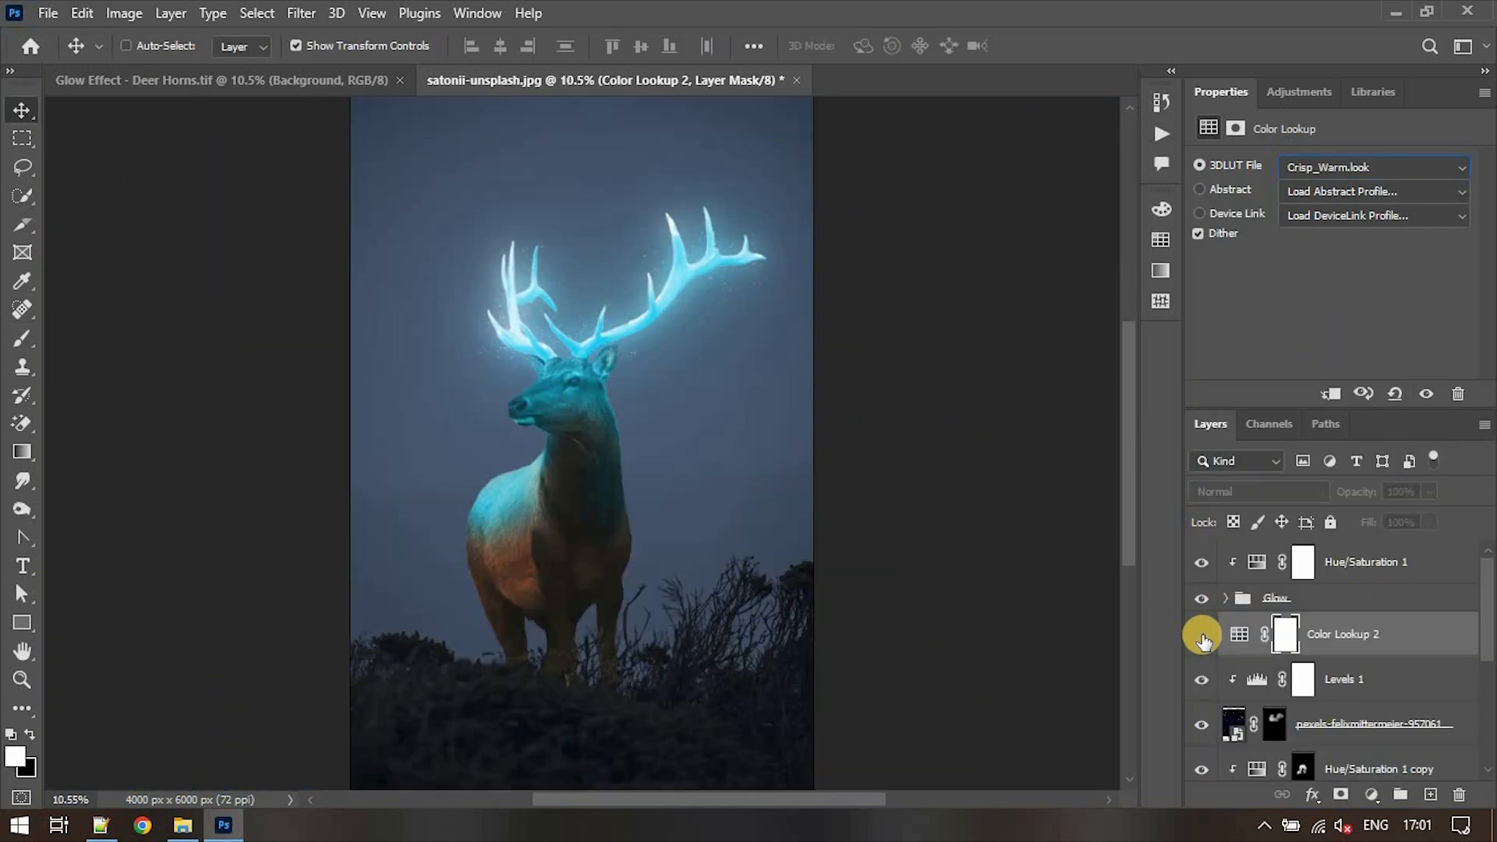
{"action": "left_click", "coordinate": [1202, 634]}
{"action": "left_click", "coordinate": [1429, 492]}
{"action": "left_click_drag", "start_coordinate": [1433, 518], "coordinate": [1377, 520]}
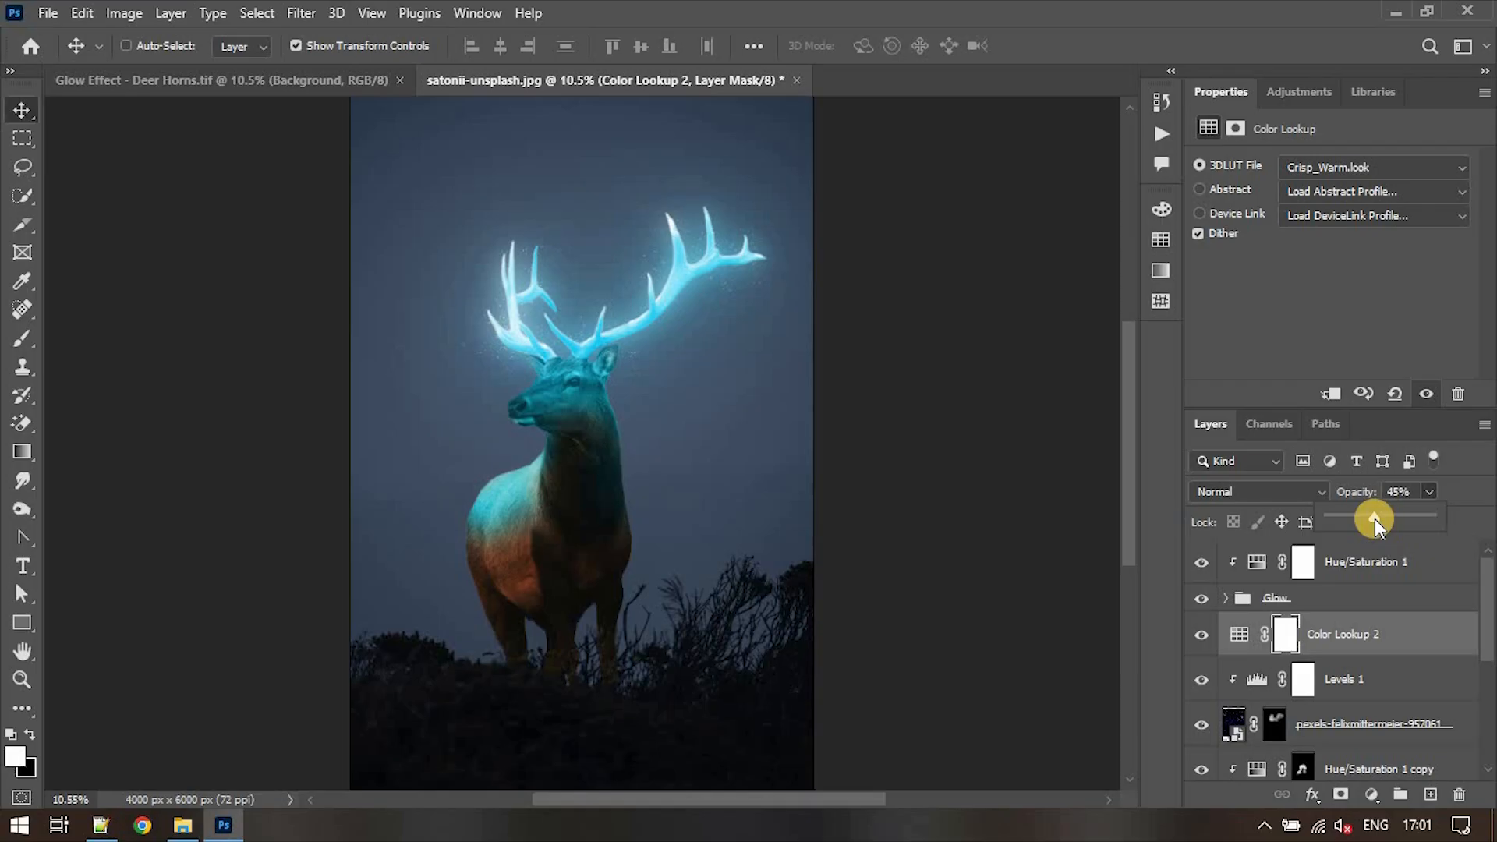
- Select the foreground bushes on the Background layer with the Quick Selection tool
{"action": "scroll", "coordinate": [1370, 628], "scroll_direction": "down", "scroll_amount": 5}
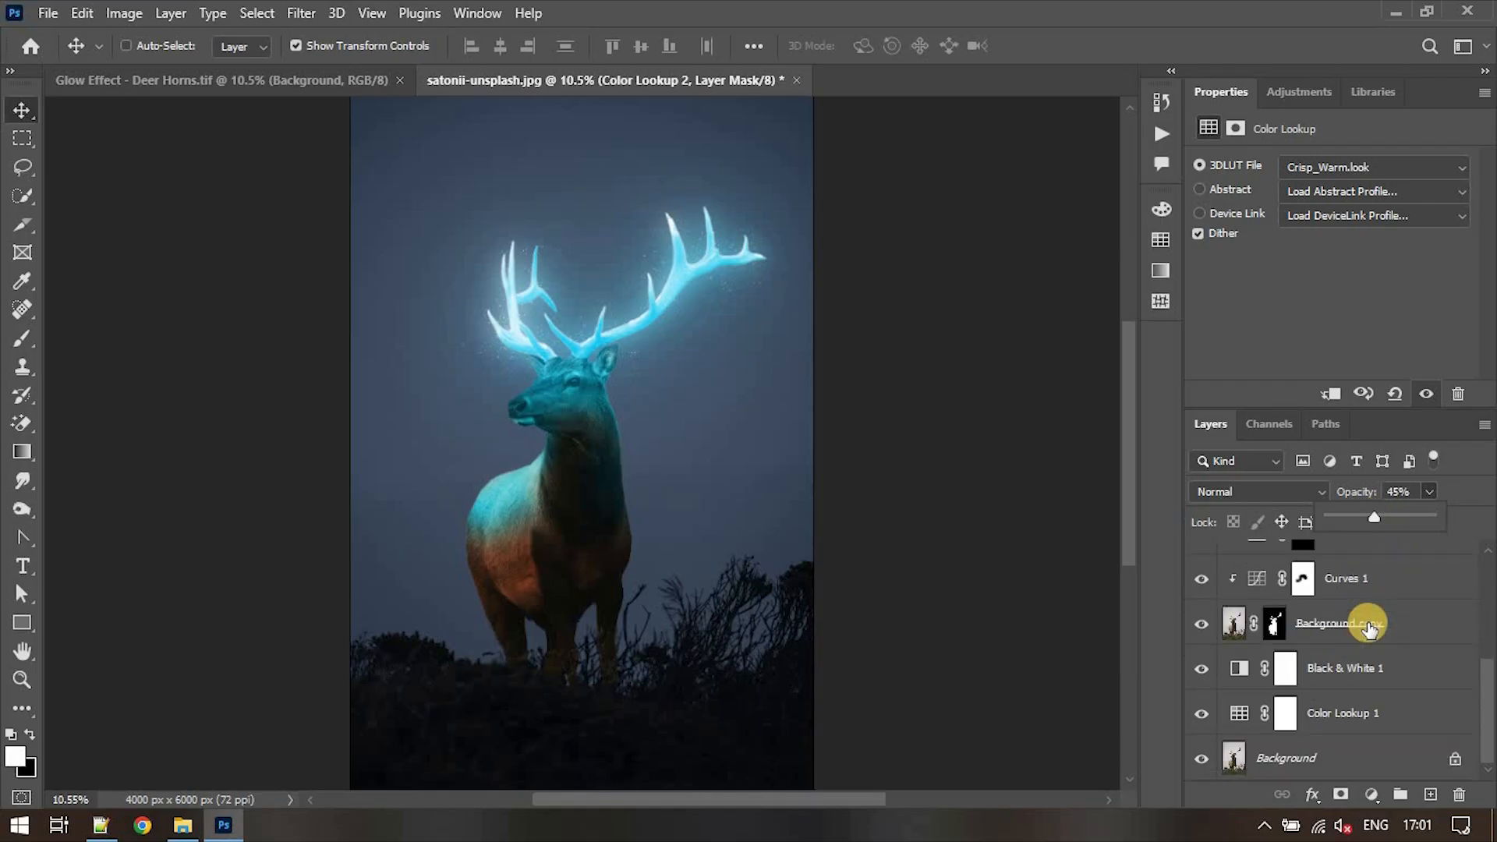
{"action": "left_click", "coordinate": [1335, 757]}
{"action": "key", "text": "w"}
{"action": "key", "text": "bracketright"}
{"action": "mouse_move", "coordinate": [526, 722]}
{"action": "left_mouse_down"}
{"action": "mouse_move", "coordinate": [726, 620]}
{"action": "mouse_move", "coordinate": [745, 592]}
{"action": "mouse_move", "coordinate": [695, 613]}
{"action": "mouse_move", "coordinate": [681, 641]}
{"action": "mouse_move", "coordinate": [645, 638]}
{"action": "left_mouse_up"}
- Refine the foreground bush selection by excluding the sky gaps between the branches, and open the selection in Select and Mask
{"action": "key", "text": "ctrl+plus"}
{"action": "key", "text": "ctrl+plus"}
{"action": "key", "text": "ctrl+plus"}
{"action": "key", "text": "bracketleft"}
{"action": "key", "text": "bracketleft"}
{"action": "key", "text": "bracketleft"}
{"action": "key", "text": "bracketleft"}
{"action": "key", "text": "bracketleft"}
{"action": "key", "text": "bracketleft"}
{"action": "key", "text": "bracketleft"}
{"action": "key", "text": "bracketleft"}
{"action": "key", "text": "bracketleft"}
{"action": "left_click_drag", "start_coordinate": [600, 491], "coordinate": [633, 528]}
{"action": "key", "text": "ctrl+z"}
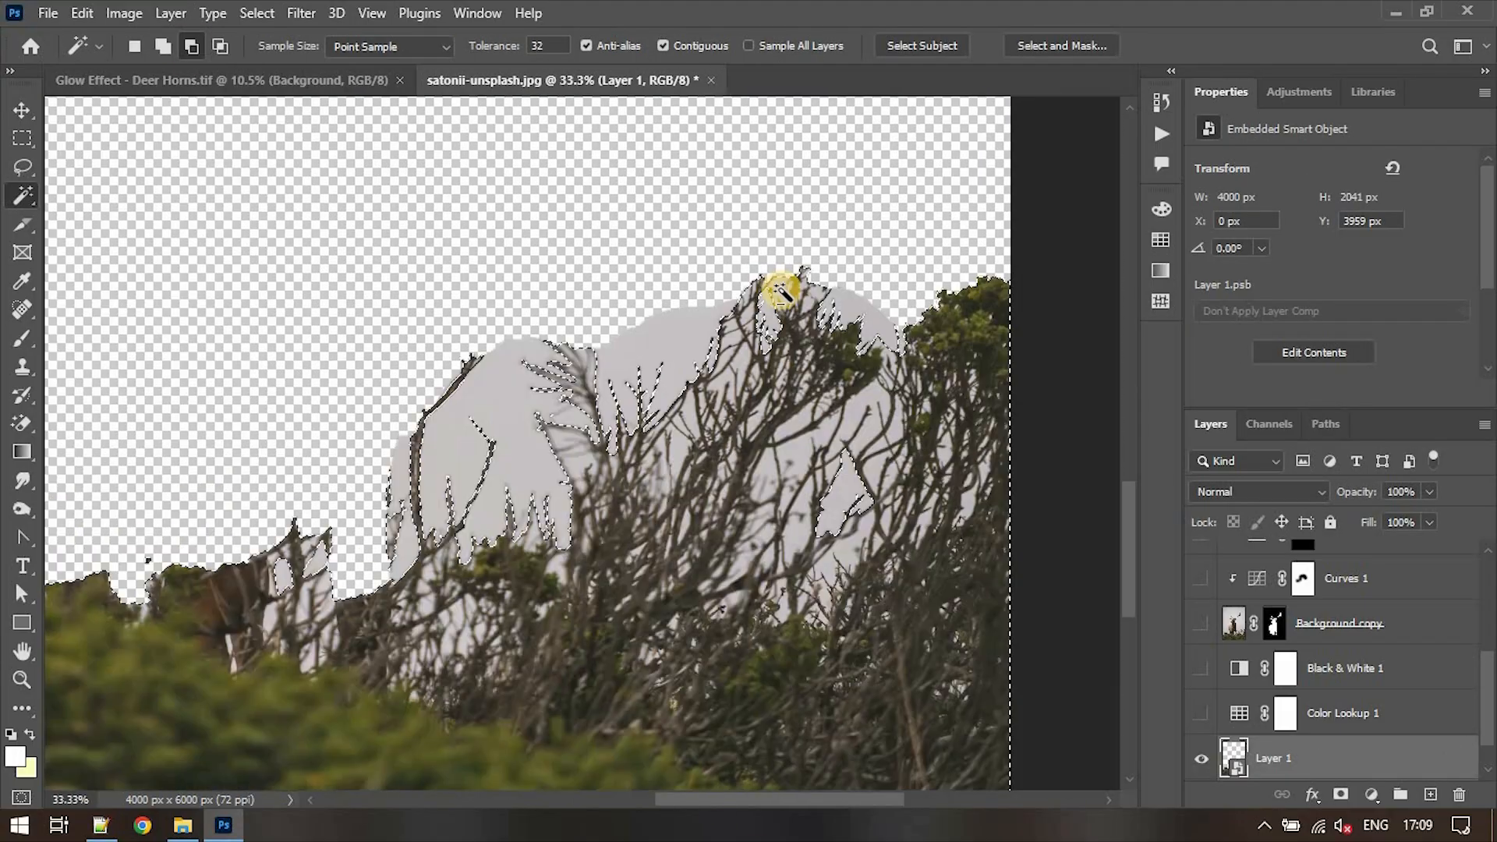
{"action": "key", "text": "ctrl+plus"}
{"action": "key", "text": "ctrl+minus"}
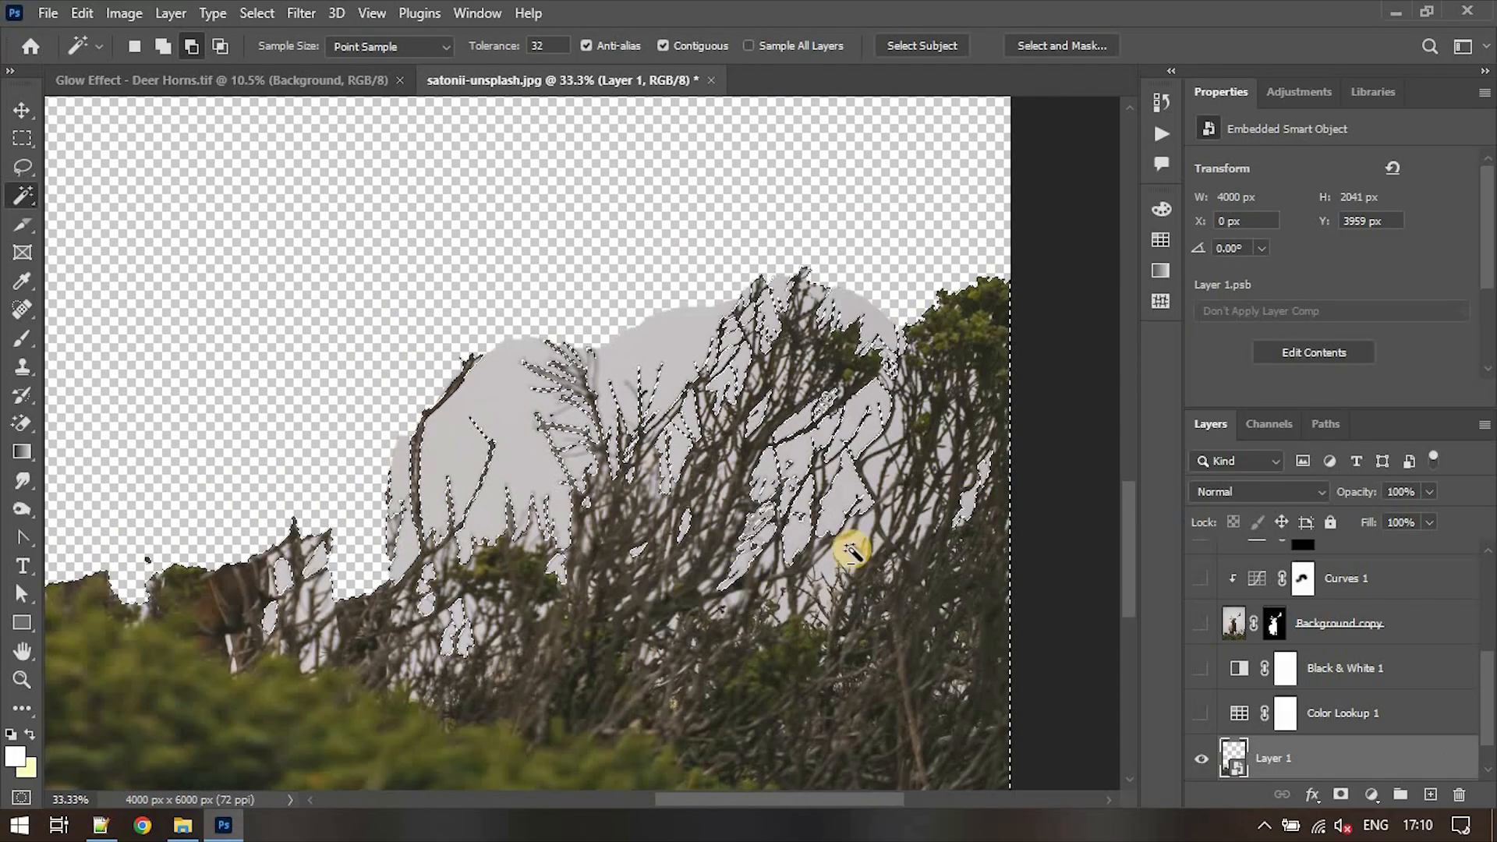
{"action": "key", "text": "ctrl+alt+r"}
{"action": "scroll", "coordinate": [1326, 546], "scroll_direction": "down", "scroll_amount": 5}
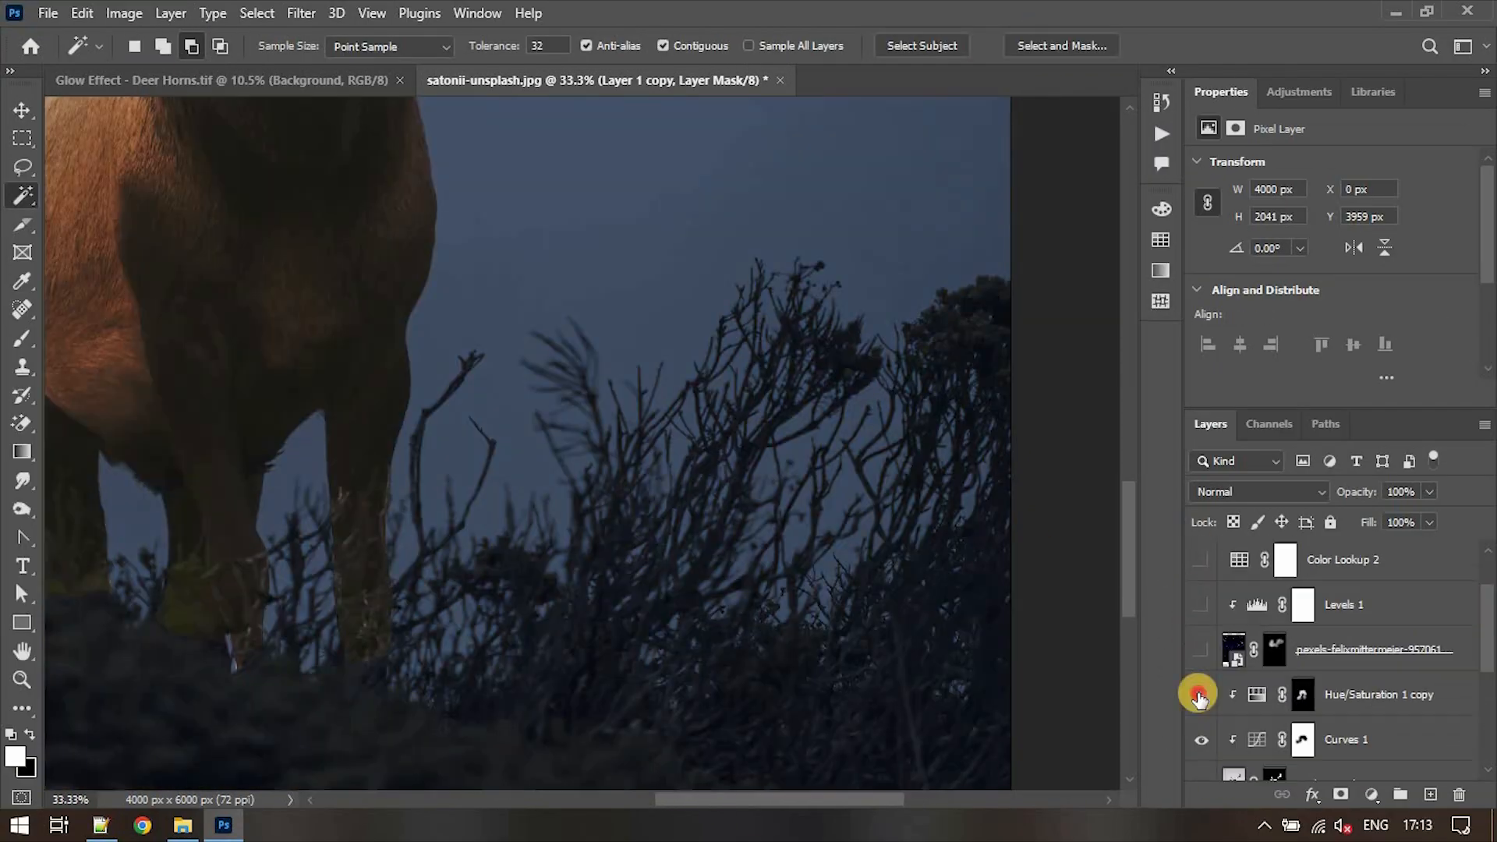
- Change the blending mode of the cyan Color Fill 1 layer over the bushes and reduce its opacity
{"action": "left_click", "coordinate": [1380, 567]}
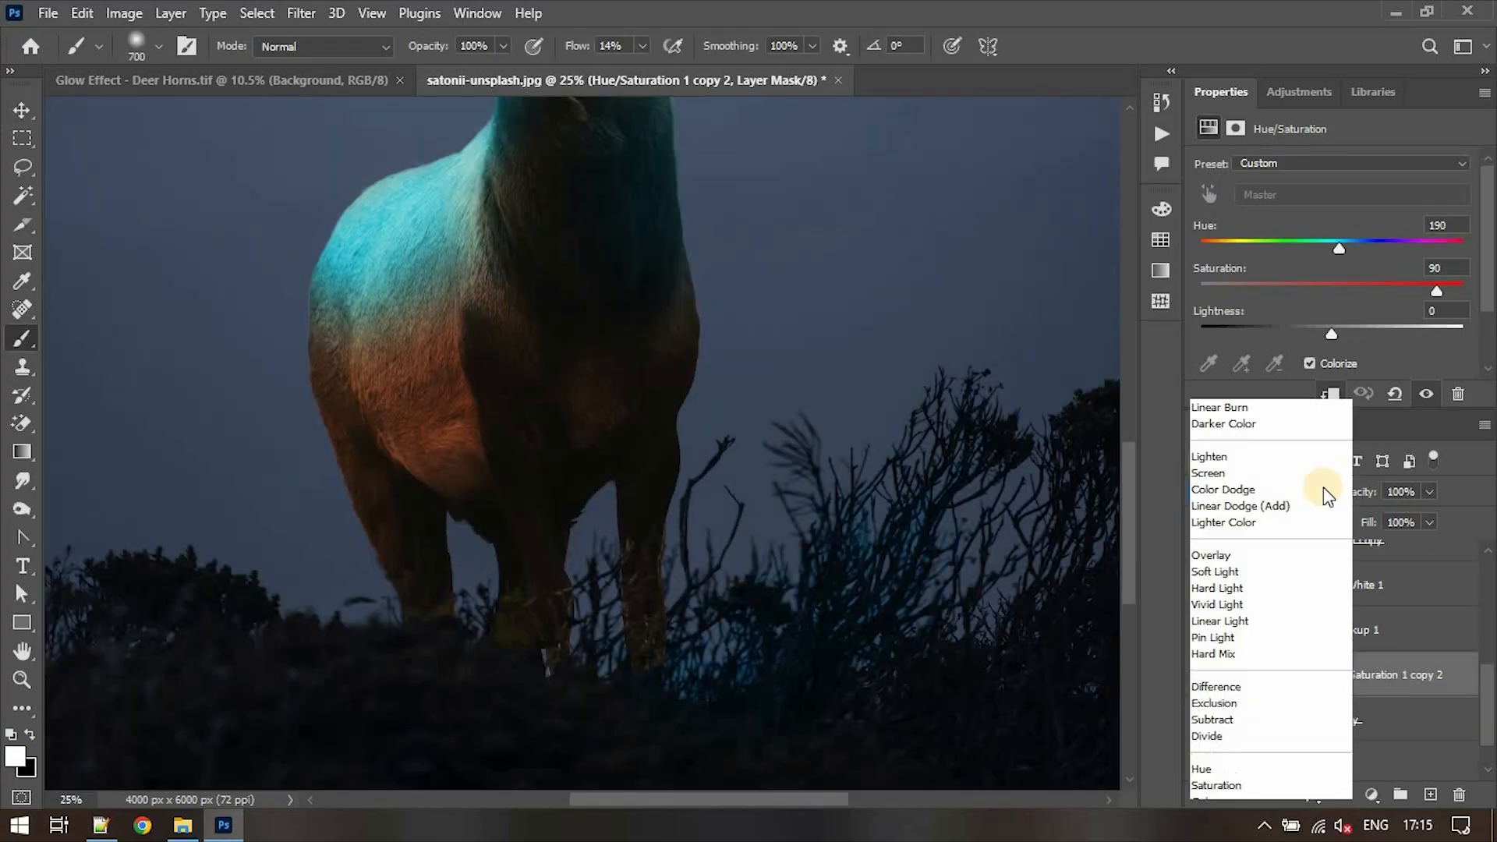
{"action": "left_click", "coordinate": [1322, 500]}
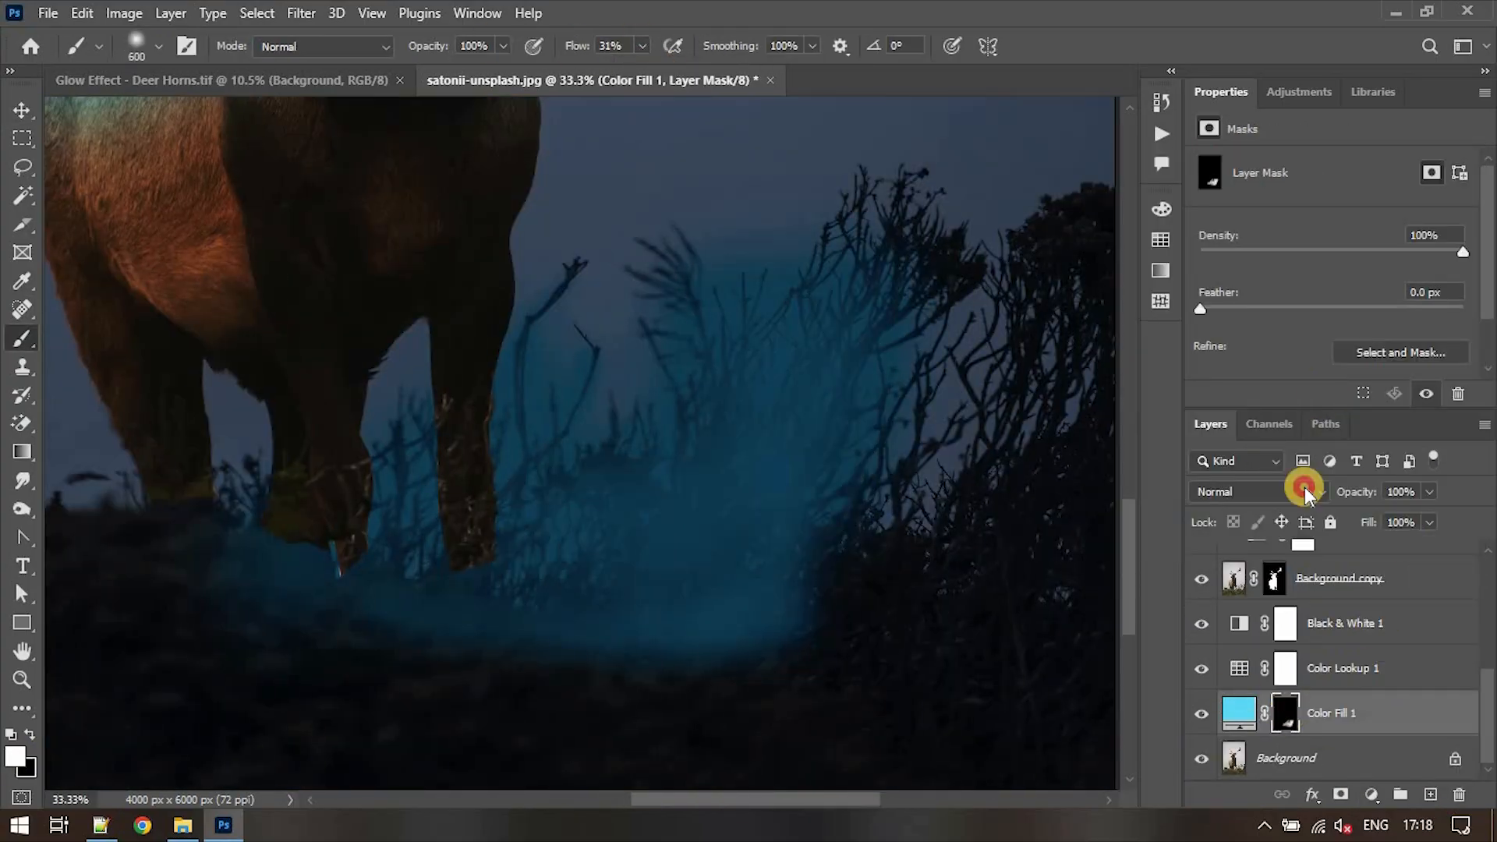
{"action": "left_click", "coordinate": [1430, 491]}
{"action": "left_click_drag", "start_coordinate": [1434, 516], "coordinate": [1380, 519]}
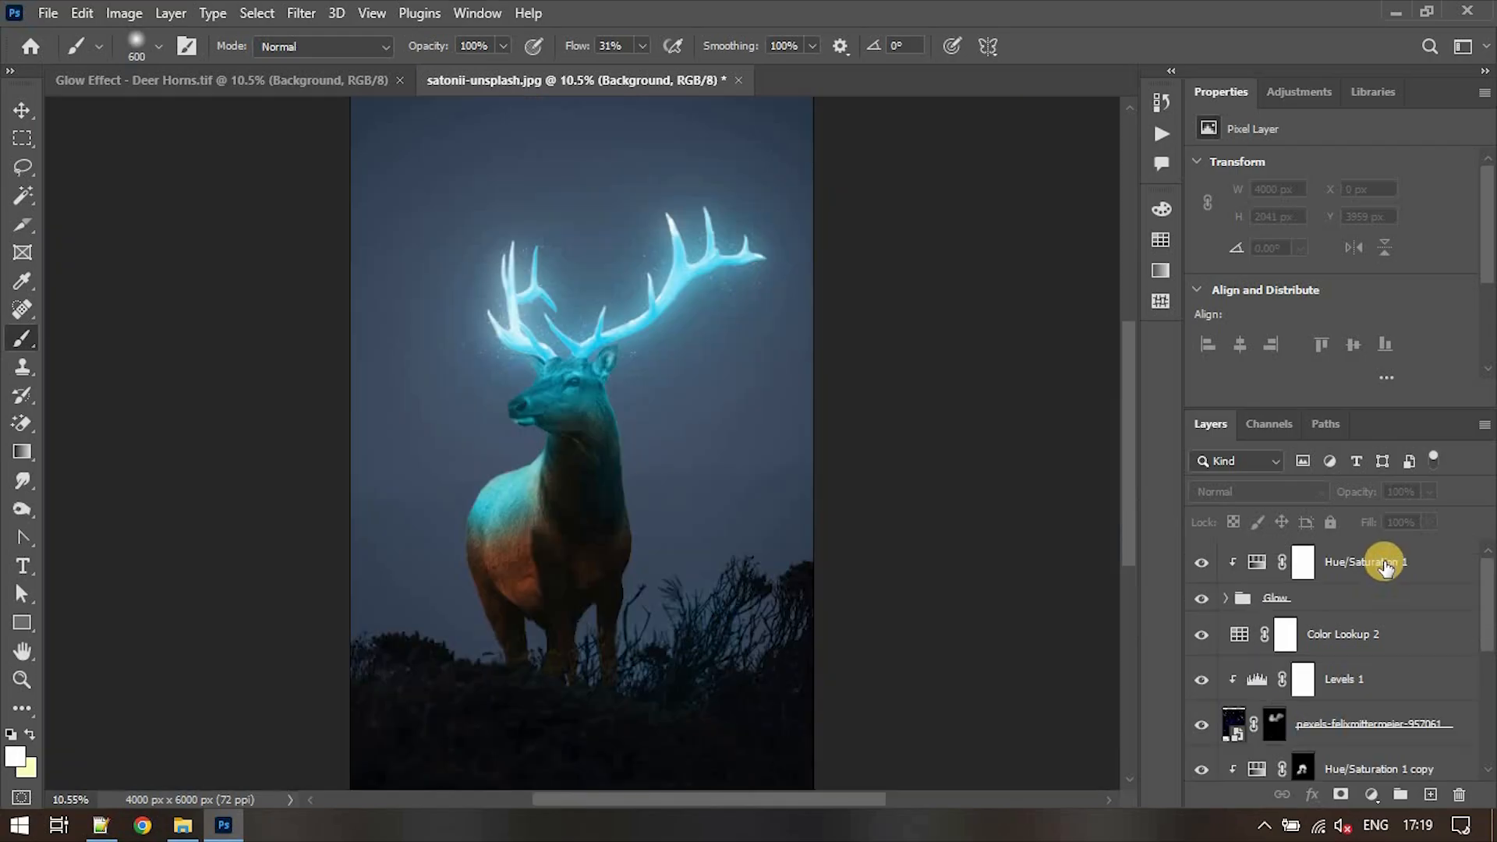
- Stamp all visible layers into a new layer above Hue/Saturation 1 and convert it to a smart object
{"action": "left_click", "coordinate": [1385, 564]}
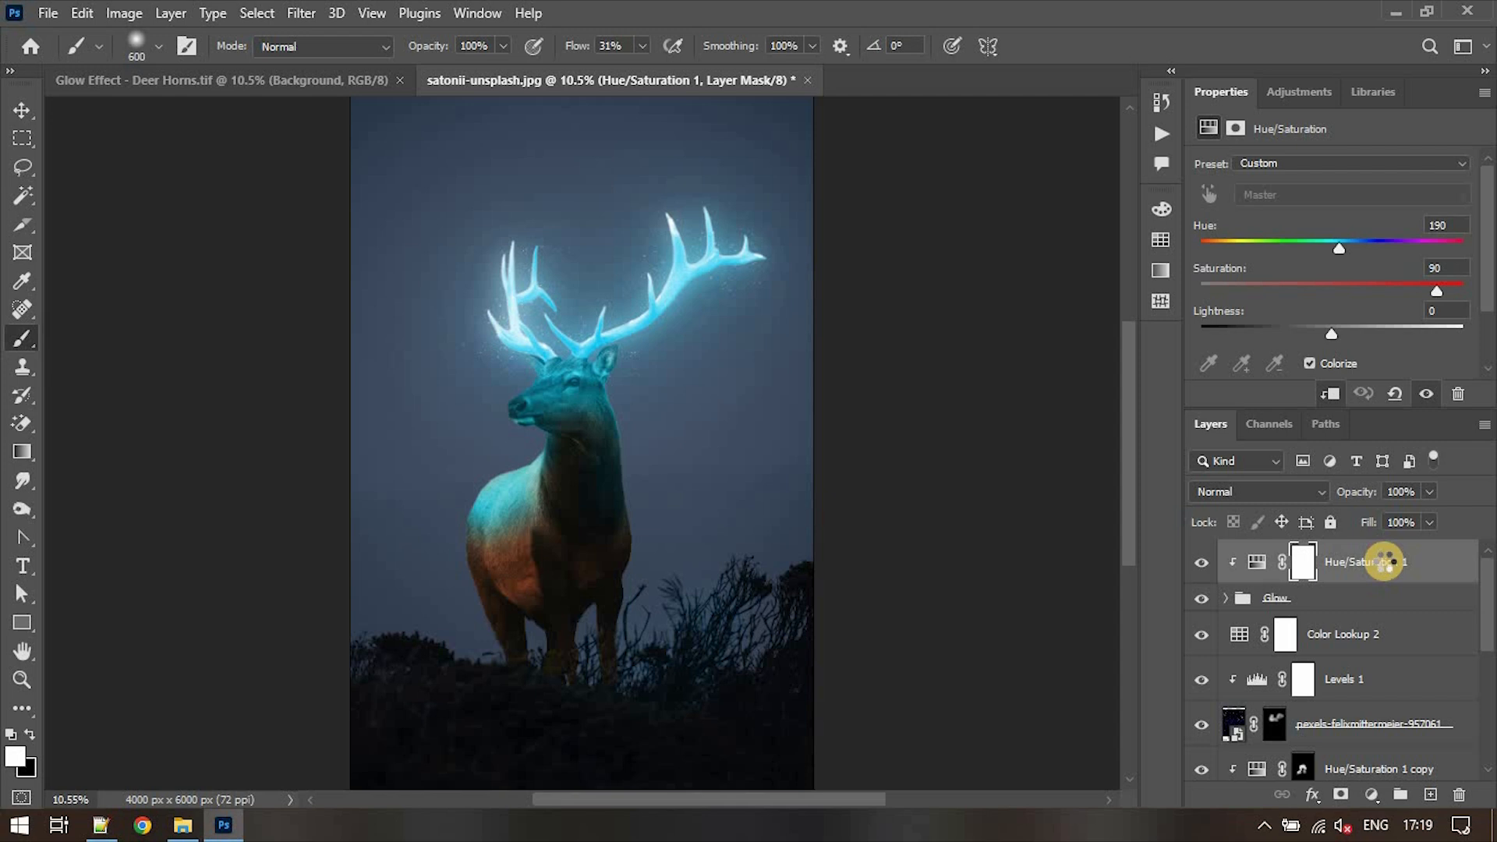
{"action": "key", "text": "ctrl+shift+alt+e"}
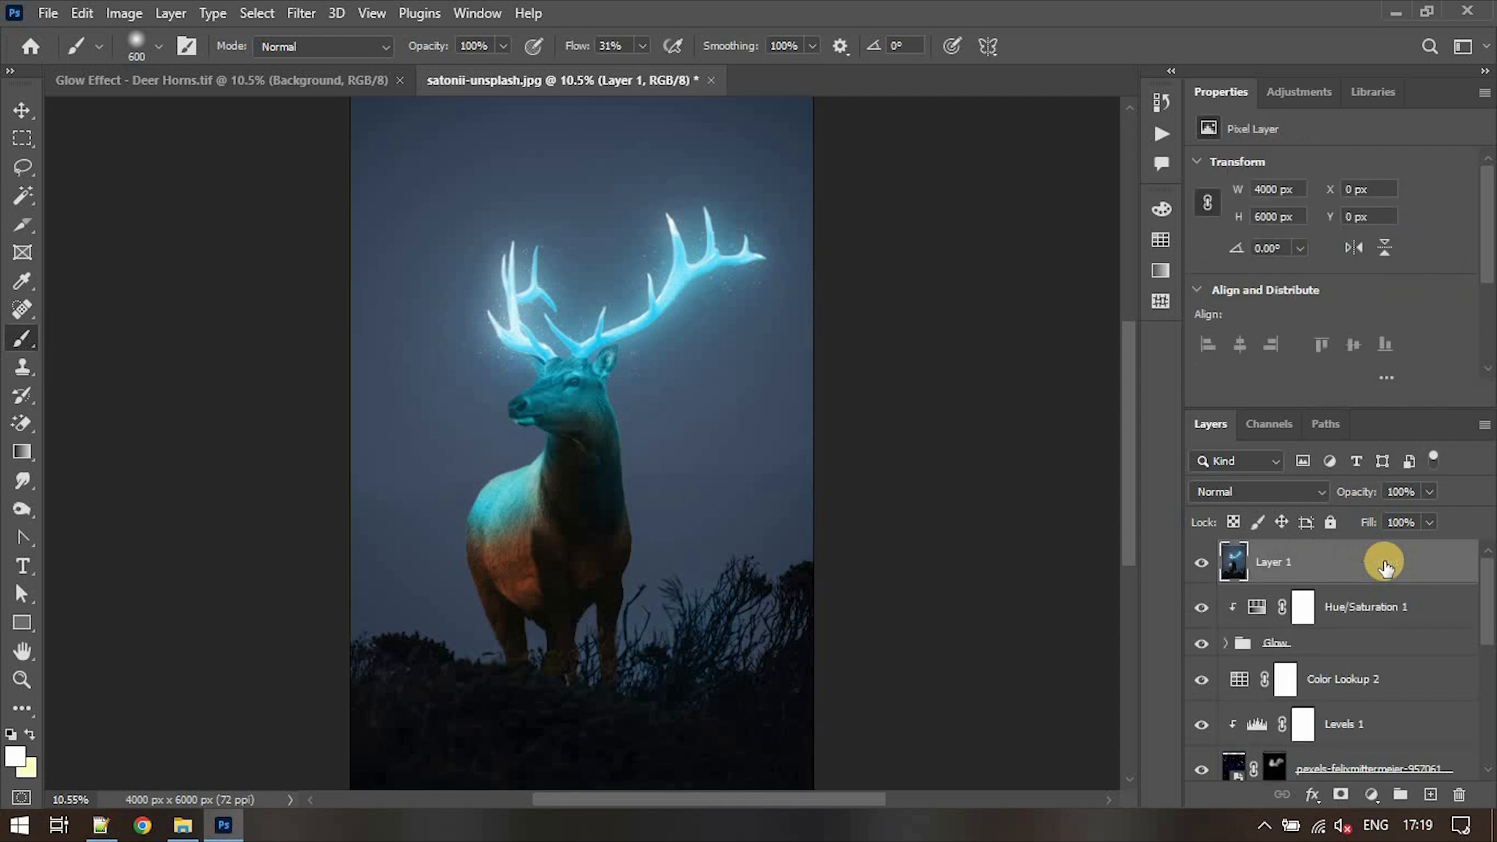
{"action": "right_click", "coordinate": [1302, 563]}
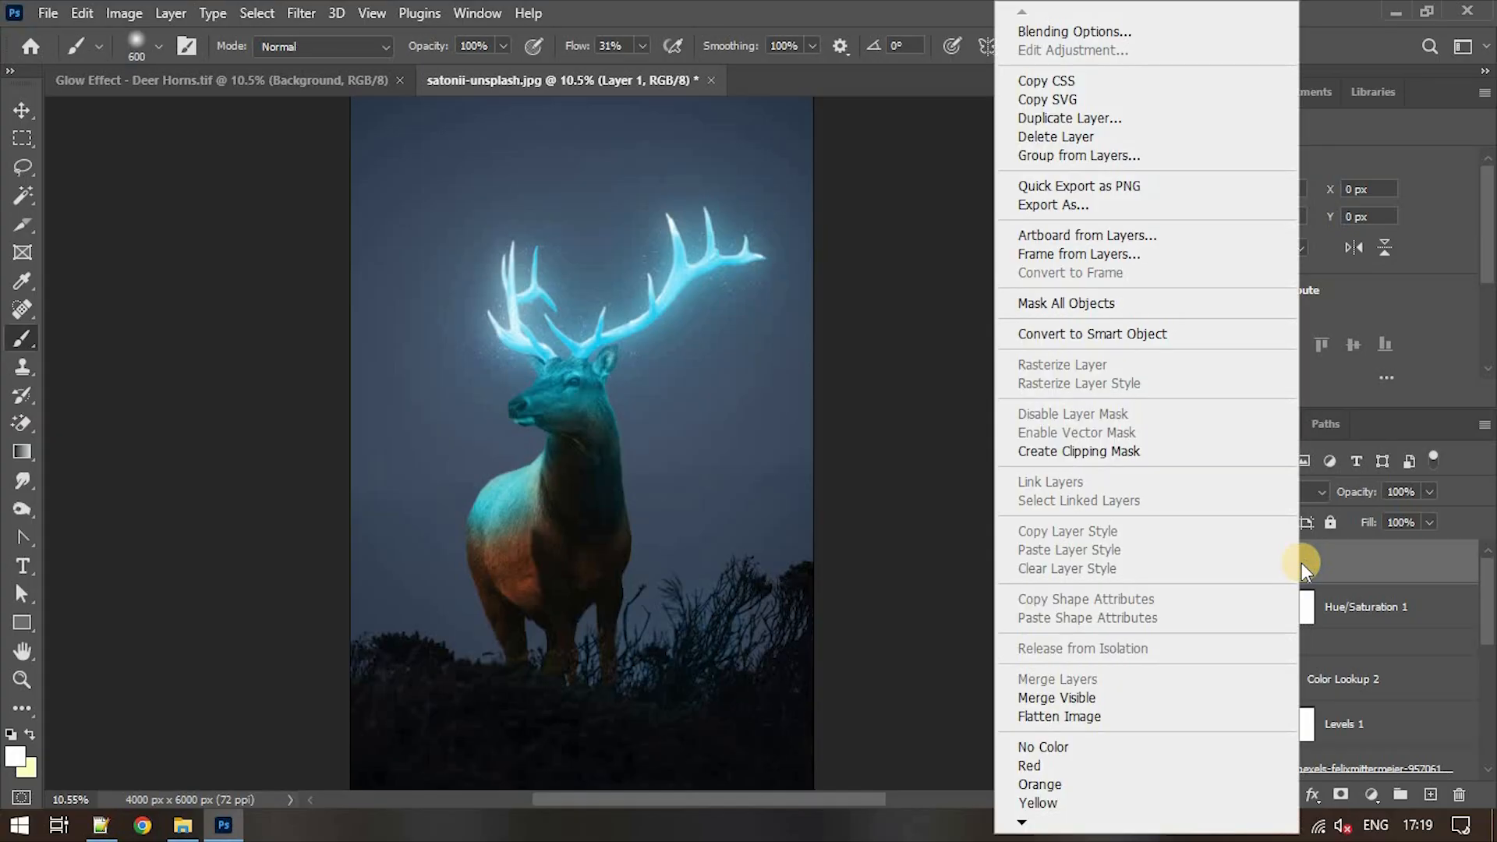
{"action": "left_click", "coordinate": [1130, 327]}
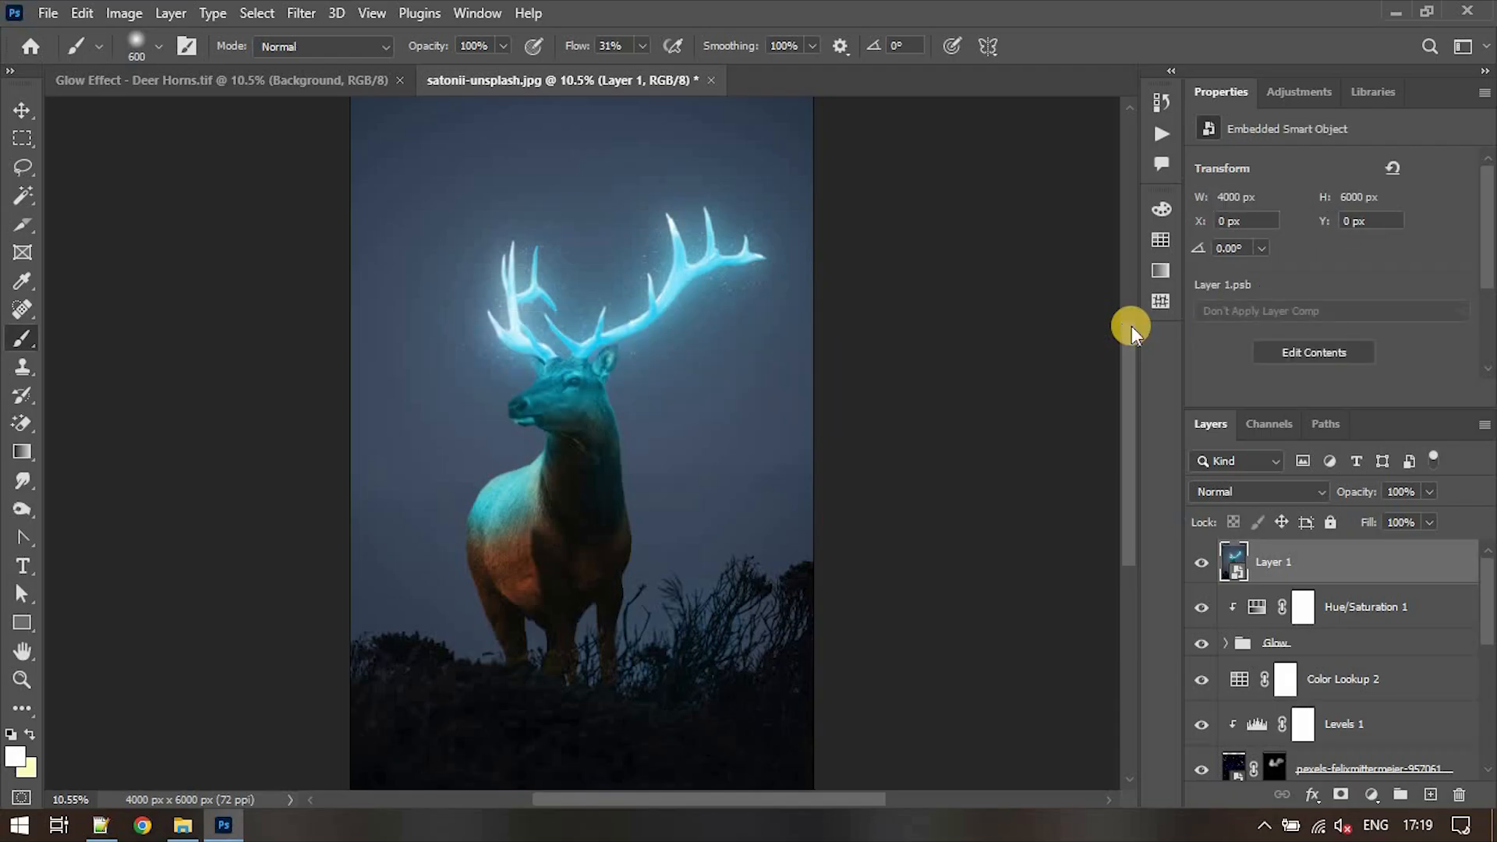
- Apply a Camera Raw Filter to the merged smart object, adjusting tone and color toward a cooler blue
{"action": "left_click", "coordinate": [297, 15]}
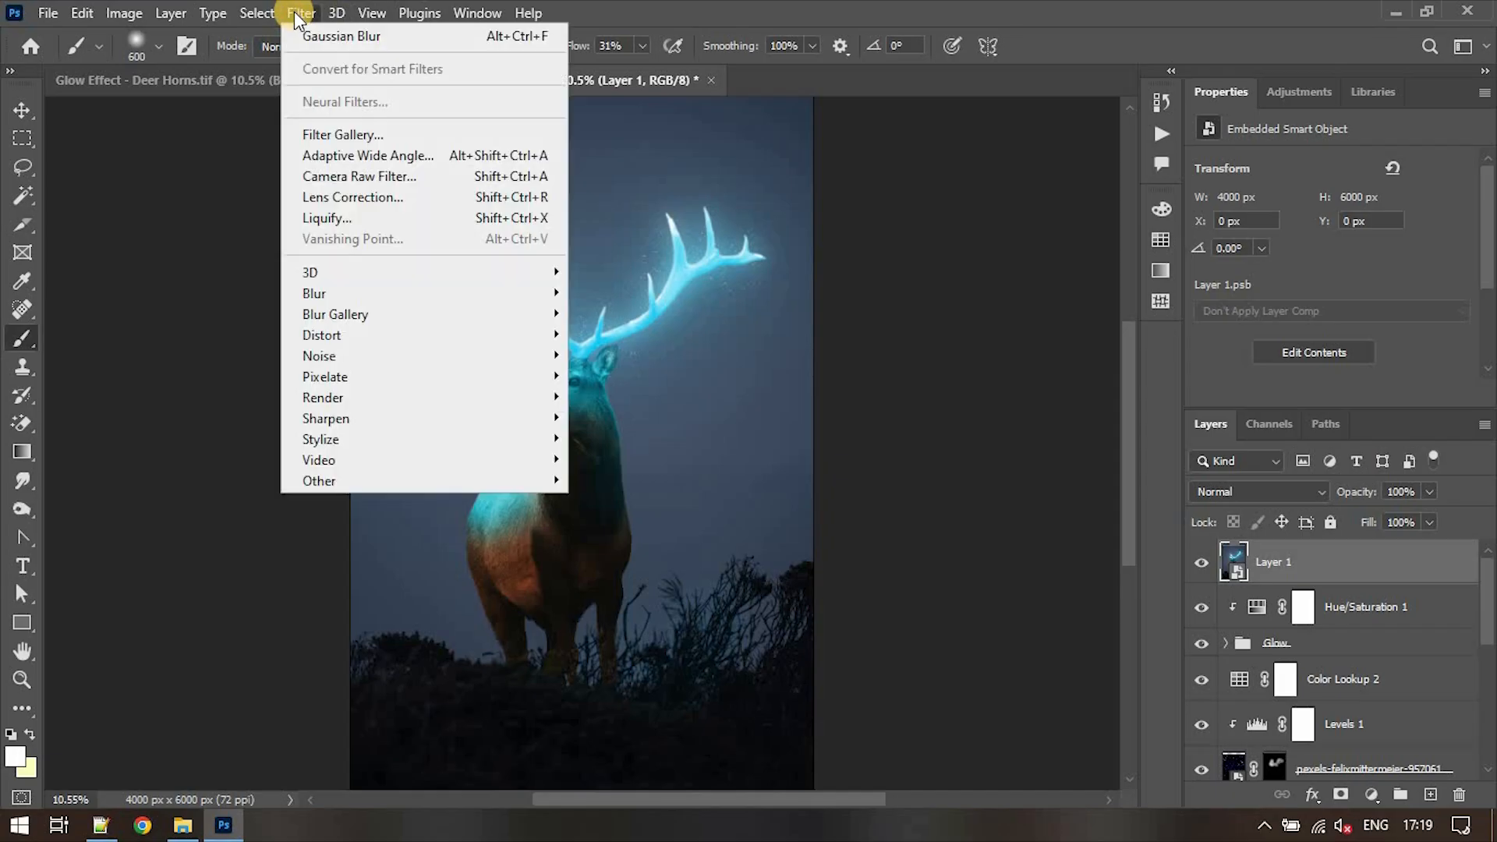
{"action": "left_click", "coordinate": [367, 176]}
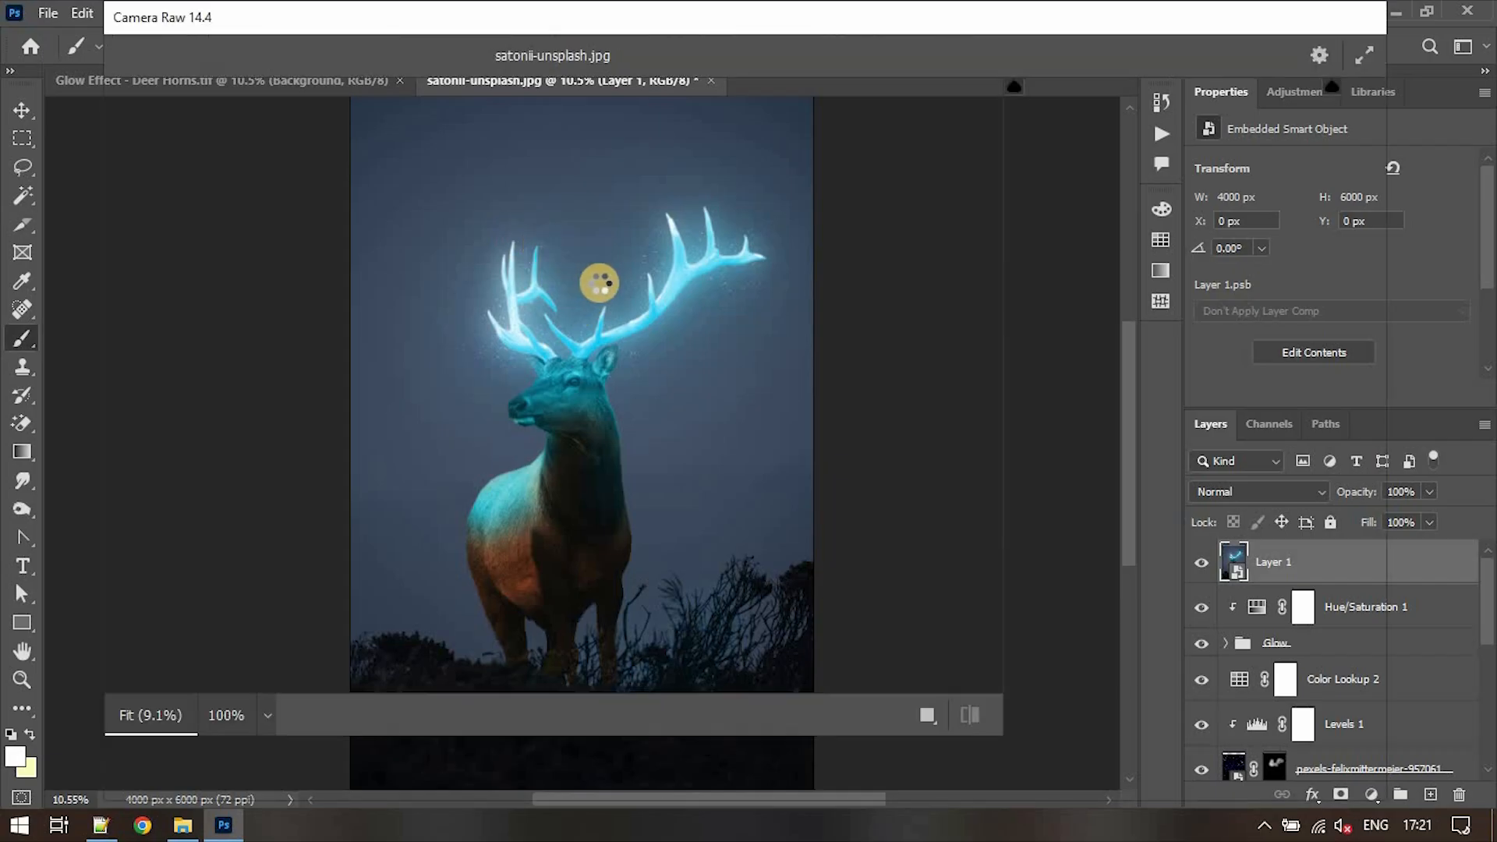
{"action": "left_click", "coordinate": [1152, 429]}
{"action": "left_click_drag", "start_coordinate": [1153, 426], "coordinate": [1175, 458]}
{"action": "mouse_move", "coordinate": [1166, 513]}
{"action": "left_mouse_down"}
{"action": "mouse_move", "coordinate": [1152, 546]}
{"action": "mouse_move", "coordinate": [1175, 513]}
{"action": "left_mouse_up"}
{"action": "left_click_drag", "start_coordinate": [1166, 579], "coordinate": [1171, 644]}
{"action": "left_click_drag", "start_coordinate": [1166, 677], "coordinate": [1161, 677]}
{"action": "left_click_drag", "start_coordinate": [1335, 437], "coordinate": [1335, 536]}
{"action": "left_click_drag", "start_coordinate": [1165, 519], "coordinate": [1180, 546]}
{"action": "left_click", "coordinate": [1232, 768]}
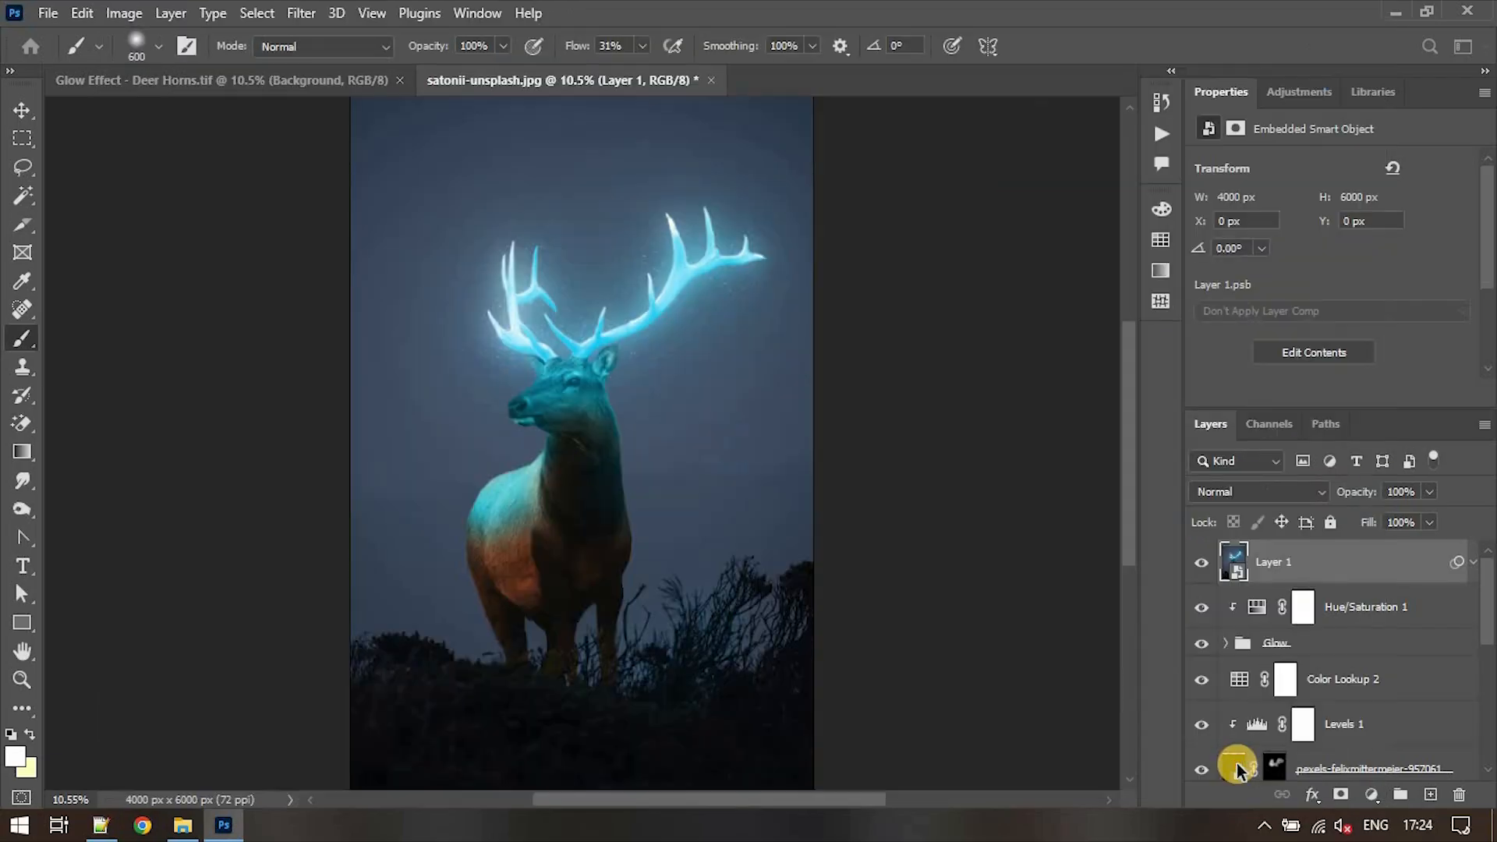
- Switch to File Explorer, go back one folder to look through its images, and return to Photoshop
{"action": "left_click", "coordinate": [186, 828]}
{"action": "key", "text": "alt+Left"}
{"action": "left_click", "coordinate": [710, 295]}
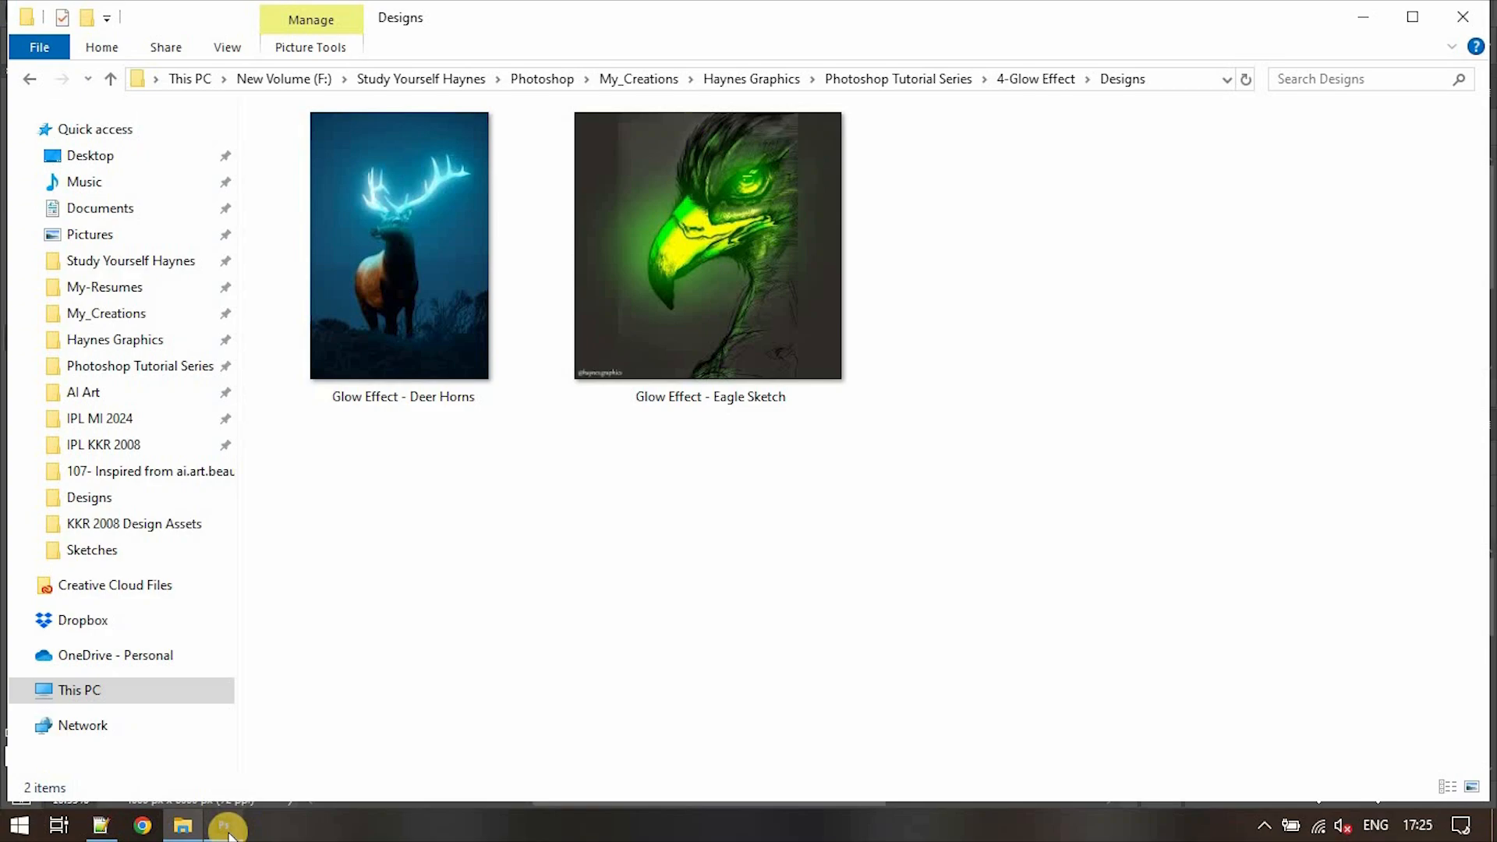
{"action": "left_click", "coordinate": [224, 827]}
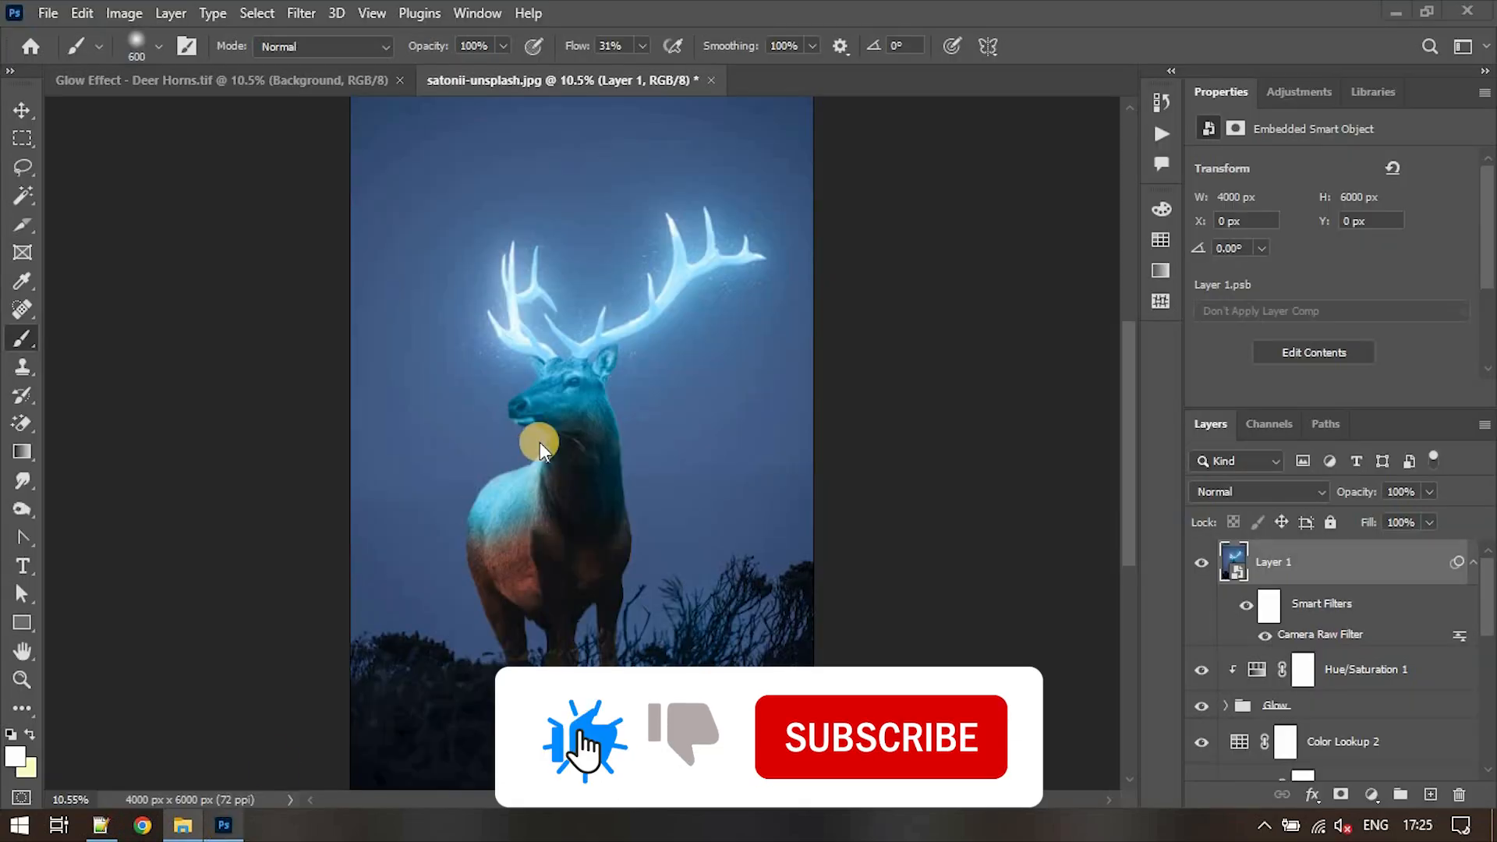